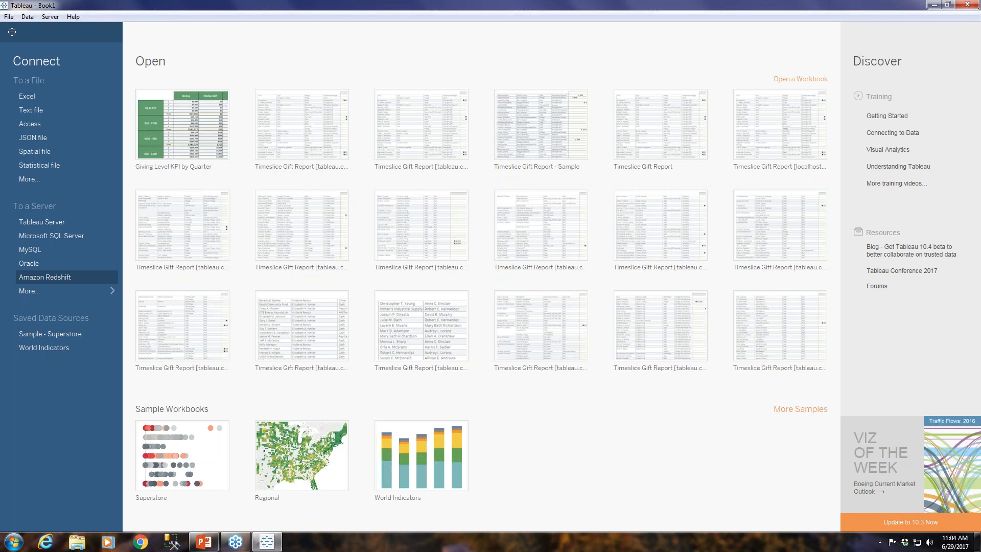
Step: Check the current Tableau Server sign-in and its options
{"action": "left_click", "coordinate": [47, 18]}
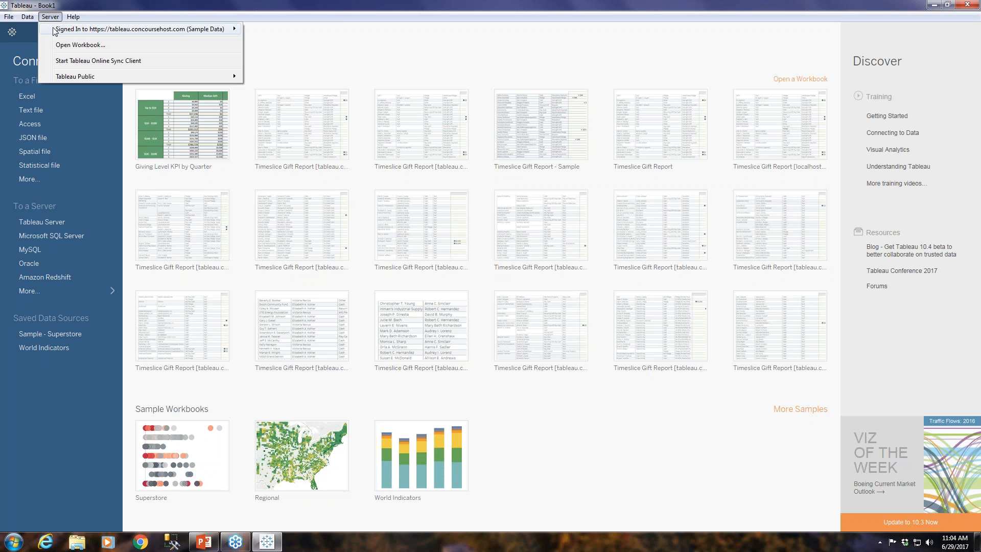
{"action": "mouse_move", "coordinate": [54, 32]}
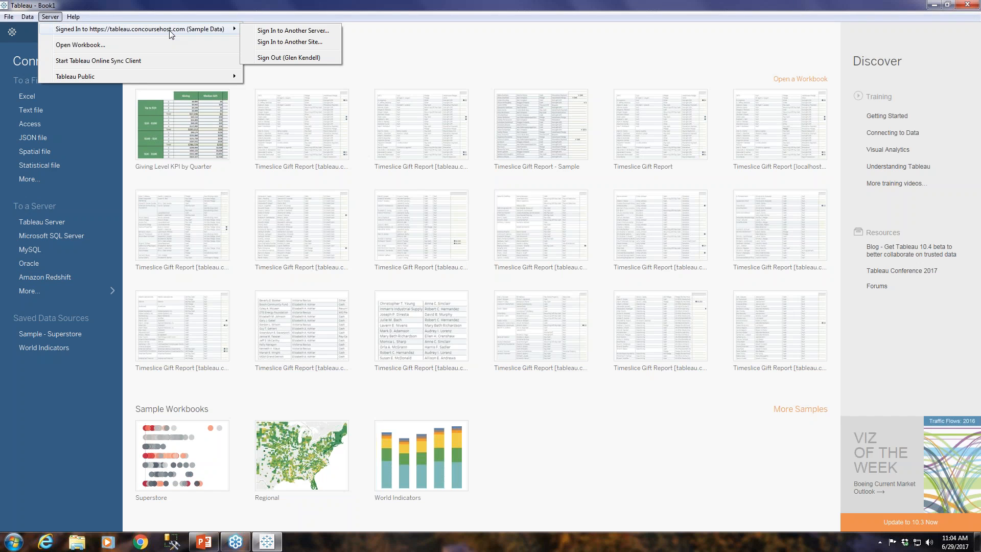
{"action": "left_click", "coordinate": [161, 12]}
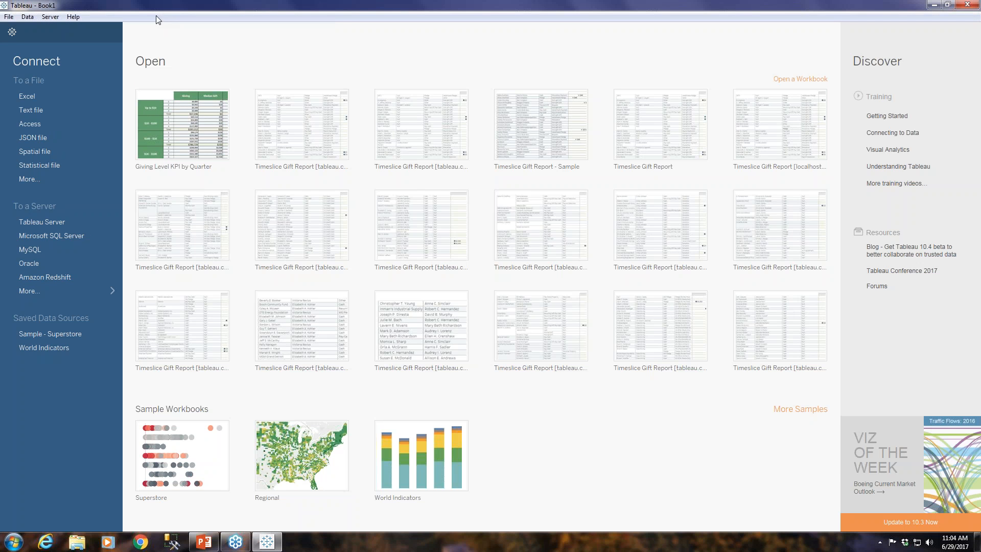
Step: Connect to the published Gifts (TwbCache) data source in the Default project on Tableau Server
{"action": "left_click", "coordinate": [41, 223]}
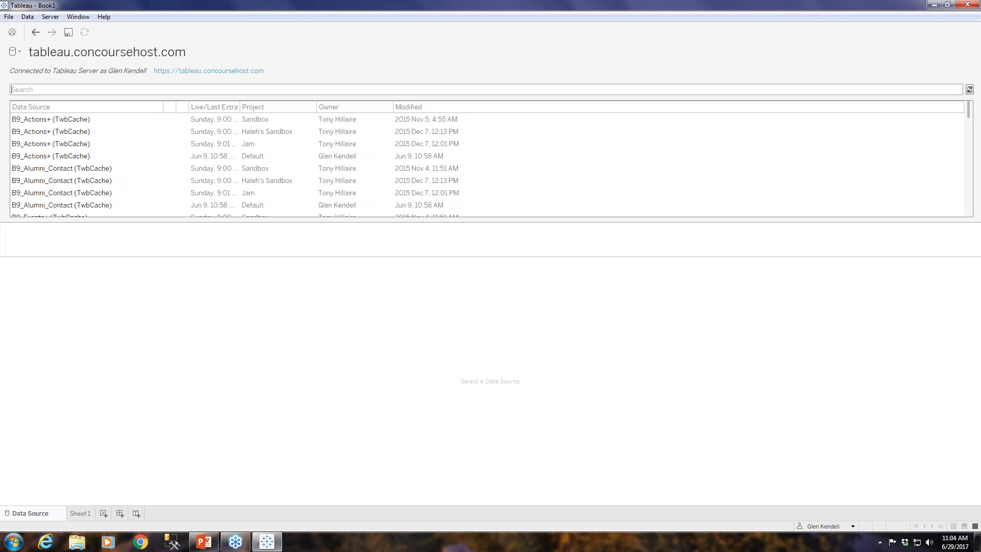
{"action": "scroll", "coordinate": [114, 131], "scroll_direction": "down", "scroll_amount": 10}
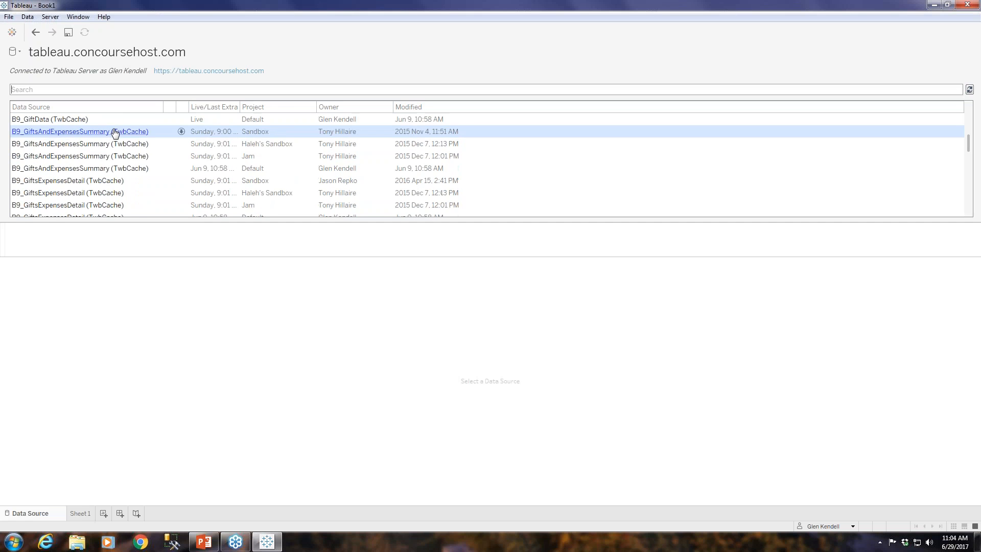
{"action": "scroll", "coordinate": [114, 131], "scroll_direction": "down", "scroll_amount": 8}
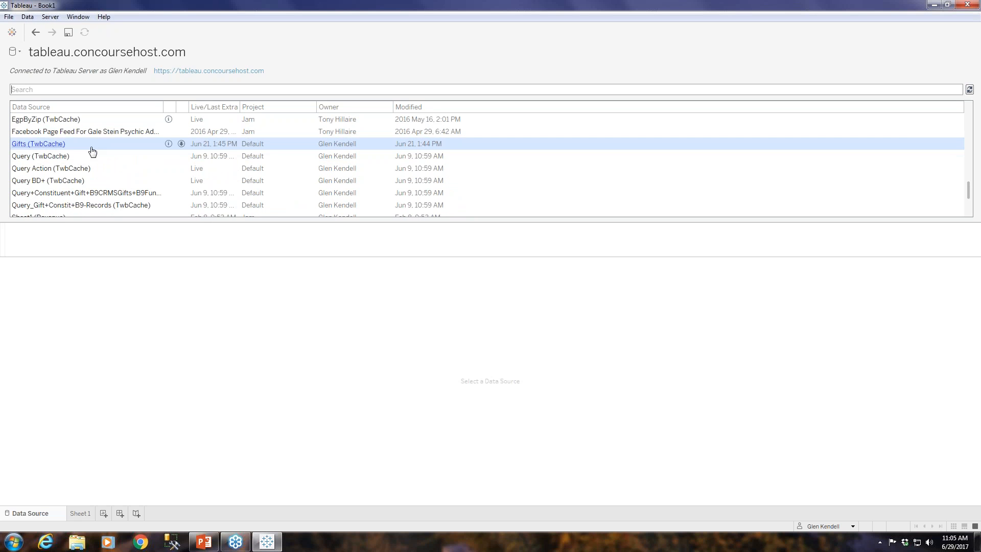
{"action": "left_click", "coordinate": [47, 147]}
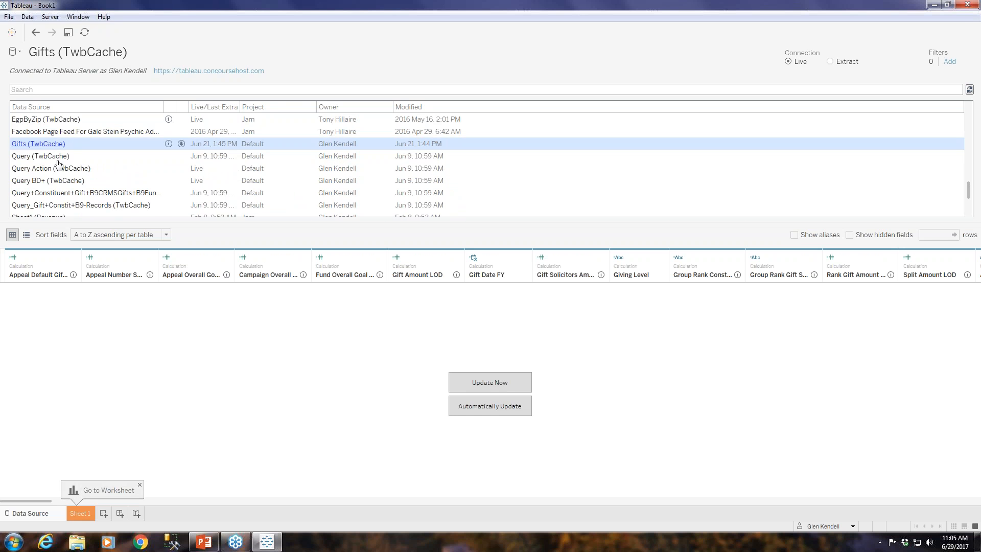
Step: Open Sheet 1 and widen the data pane so the full field names fit
{"action": "left_click", "coordinate": [74, 513]}
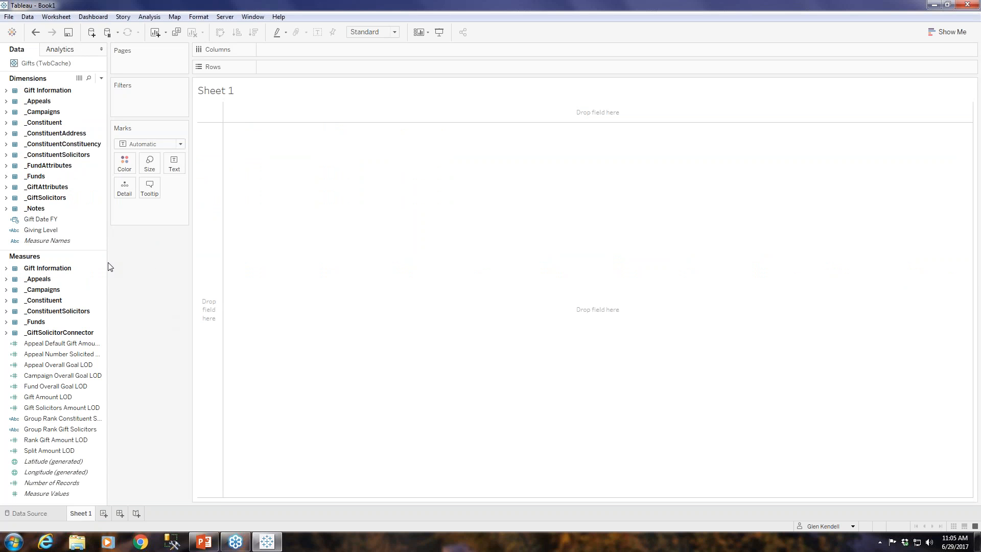
{"action": "left_click_drag", "start_coordinate": [107, 264], "coordinate": [135, 264]}
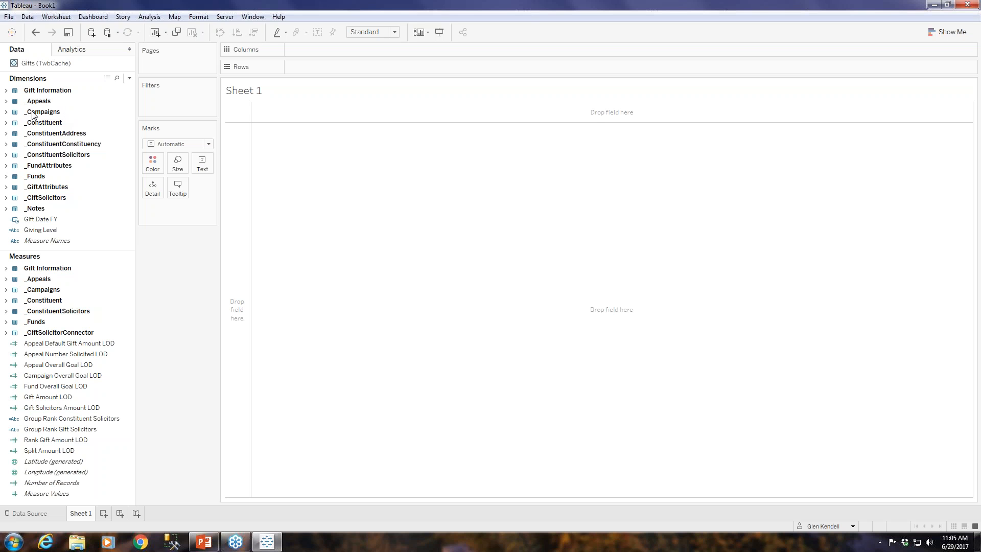
Step: Look through the fields inside the Gift Information dimension folder, then collapse the folder again
{"action": "left_click", "coordinate": [7, 91]}
{"action": "scroll", "coordinate": [122, 106], "scroll_direction": "down", "scroll_amount": 4}
{"action": "scroll", "coordinate": [124, 137], "scroll_direction": "down", "scroll_amount": 5}
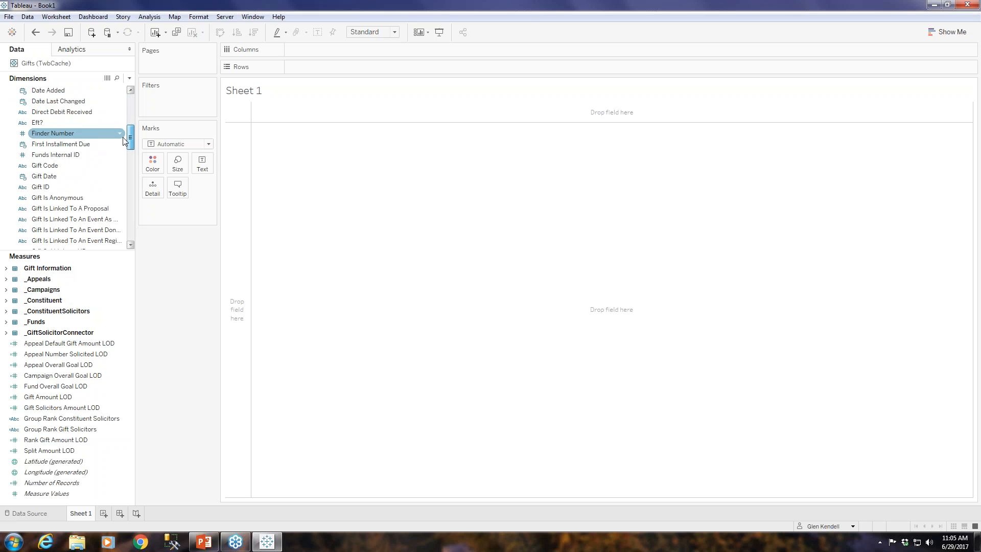
{"action": "scroll", "coordinate": [122, 167], "scroll_direction": "down", "scroll_amount": 5}
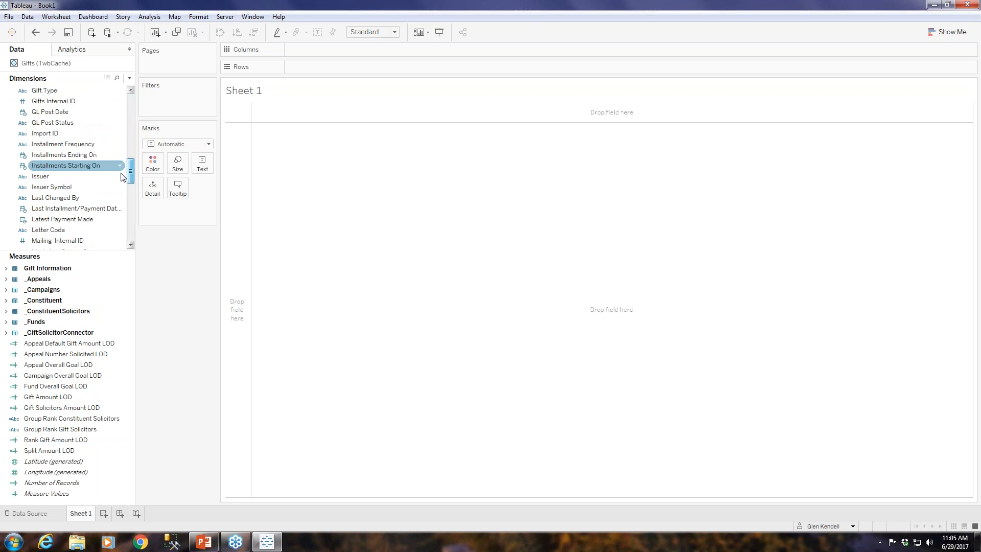
{"action": "scroll", "coordinate": [126, 156], "scroll_direction": "up", "scroll_amount": 6}
{"action": "left_click_drag", "start_coordinate": [126, 156], "coordinate": [130, 100]}
{"action": "left_click", "coordinate": [6, 91]}
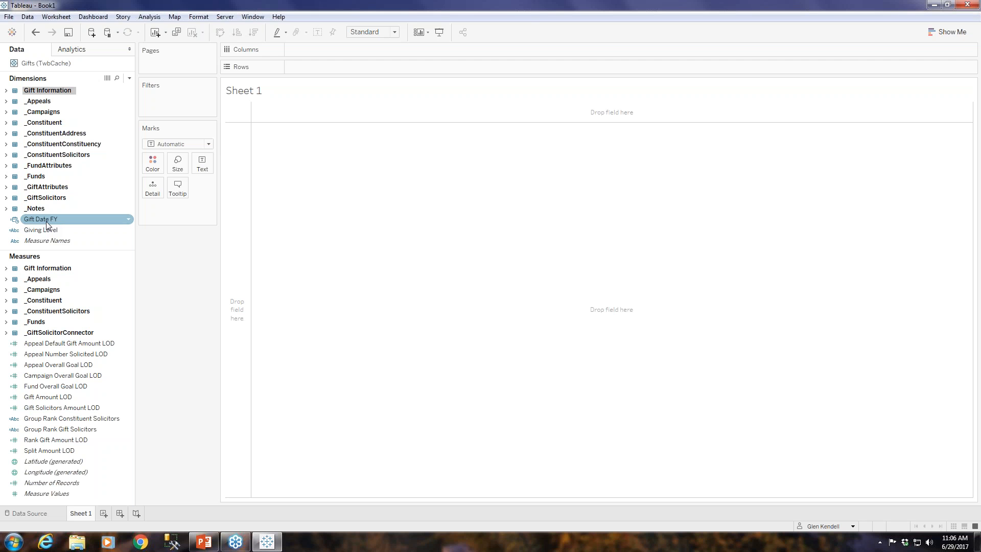
{"action": "left_click", "coordinate": [6, 91]}
{"action": "left_click_drag", "start_coordinate": [128, 107], "coordinate": [124, 168]}
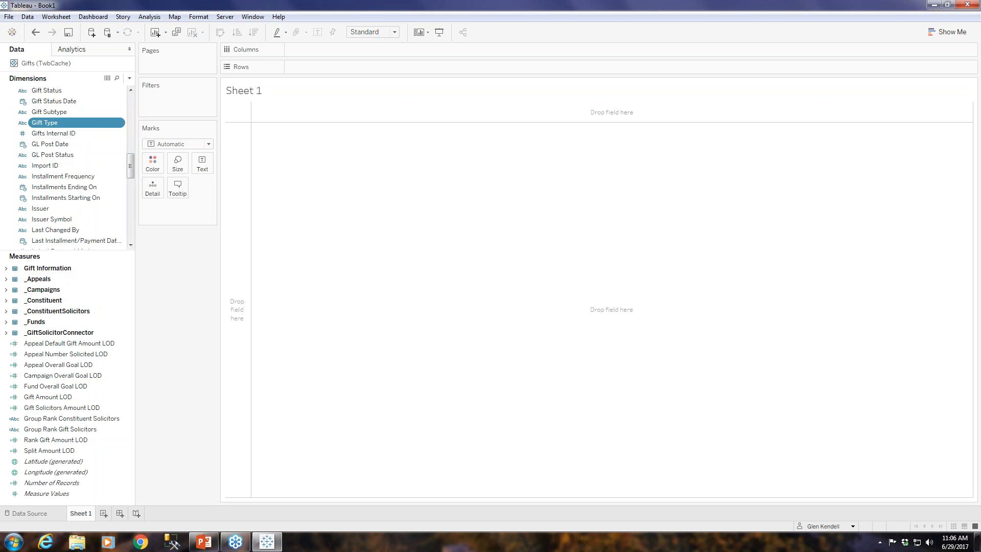
{"action": "left_click_drag", "start_coordinate": [131, 157], "coordinate": [130, 96]}
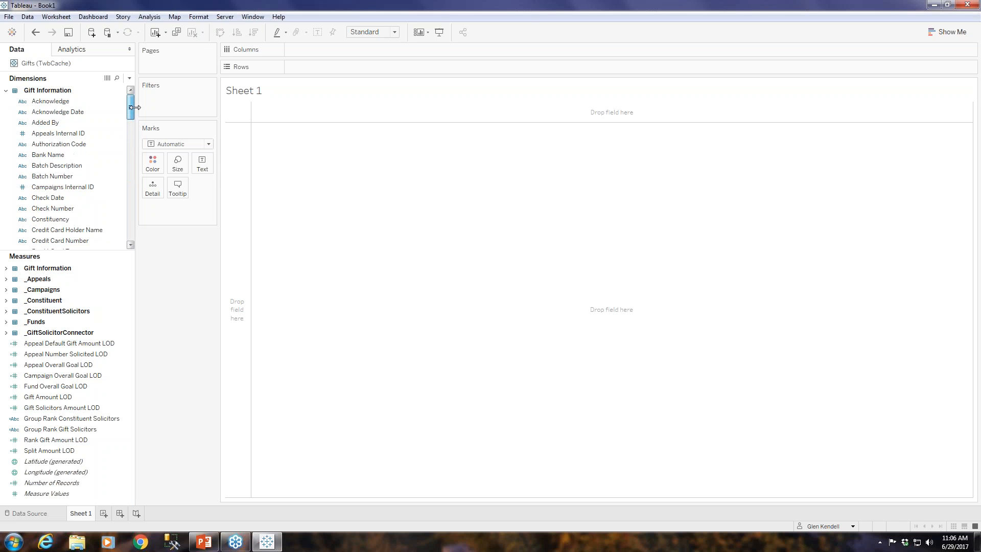
{"action": "left_click", "coordinate": [7, 91]}
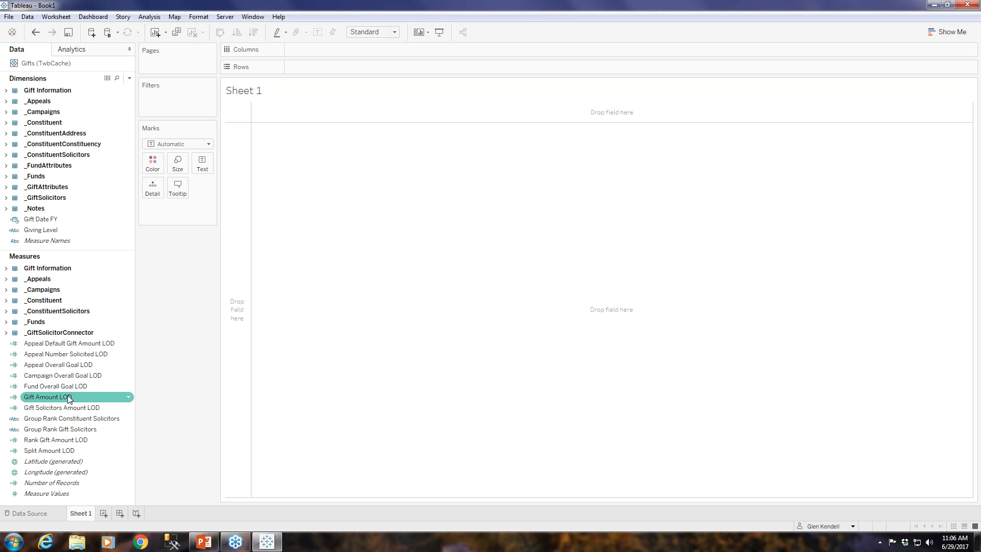
Step: Review the Gift Amount LOD formula in an editable copy, and undo the creation of that copy
{"action": "right_click", "coordinate": [69, 398]}
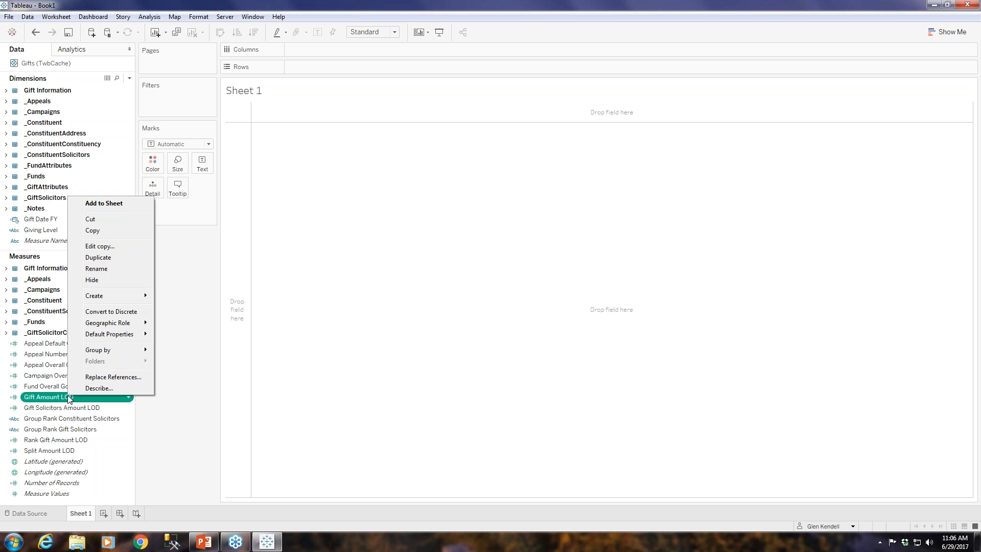
{"action": "left_click", "coordinate": [115, 247]}
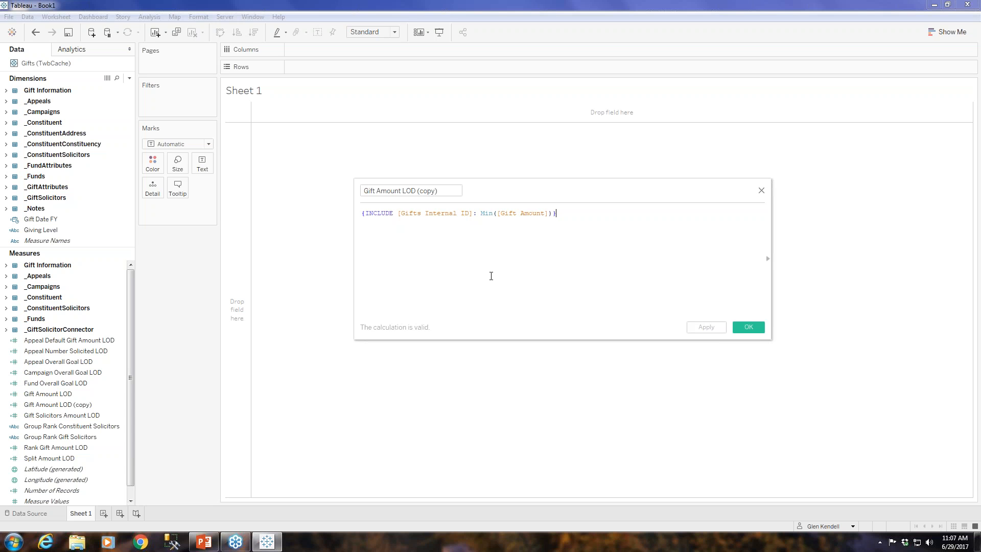
{"action": "left_click", "coordinate": [762, 191]}
{"action": "left_click", "coordinate": [35, 32]}
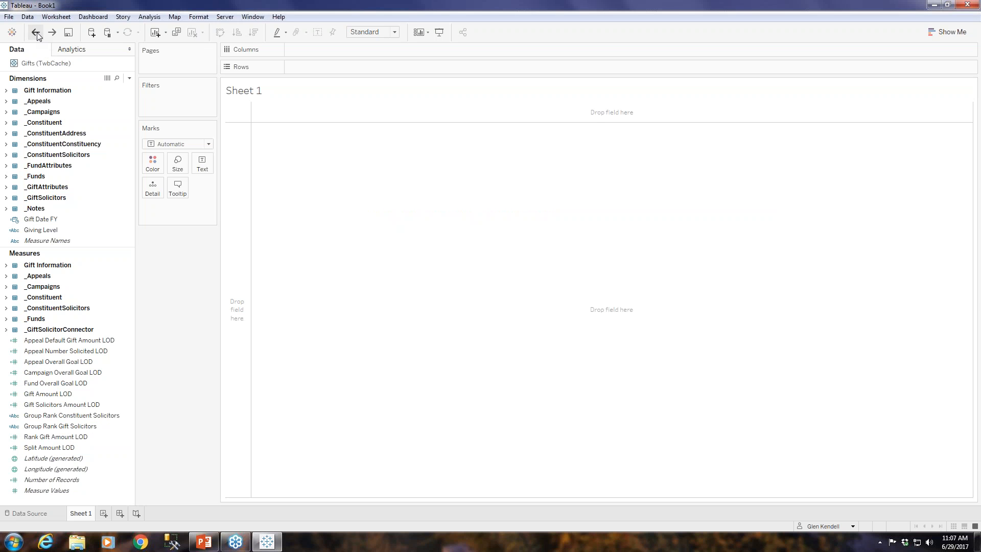
Step: Check the fiscal year start months offered in the default properties of the Gift Date FY dimension
{"action": "left_click", "coordinate": [54, 219]}
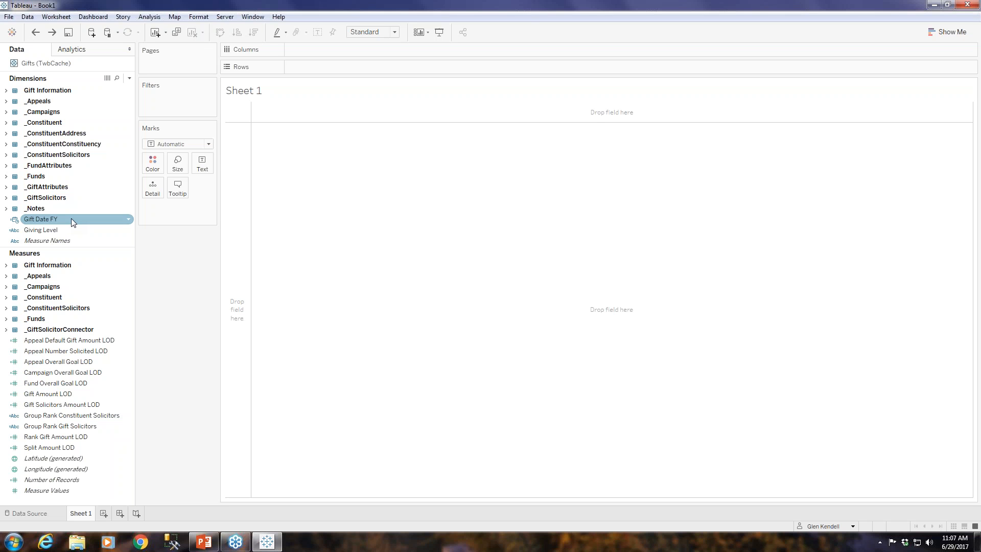
{"action": "right_click", "coordinate": [71, 219]}
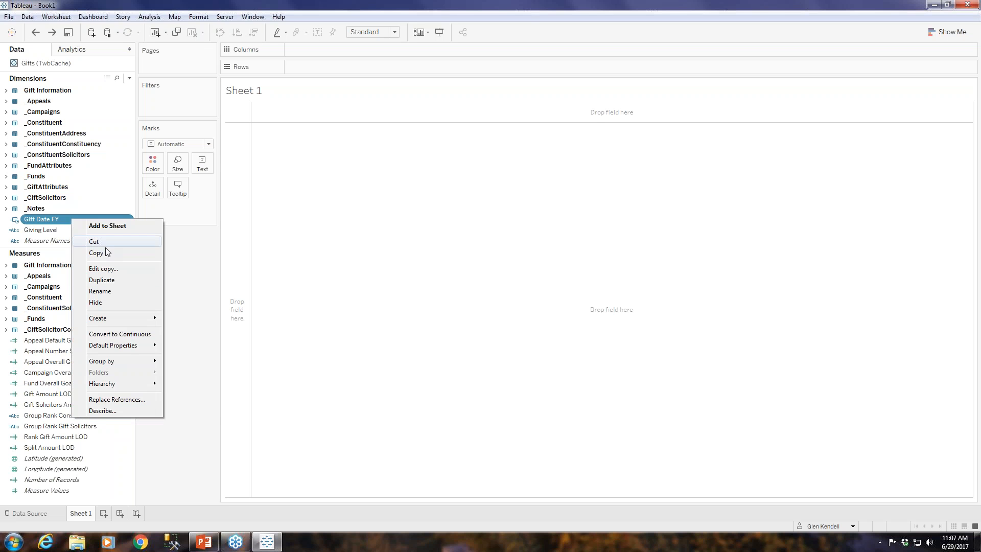
{"action": "mouse_move", "coordinate": [131, 344]}
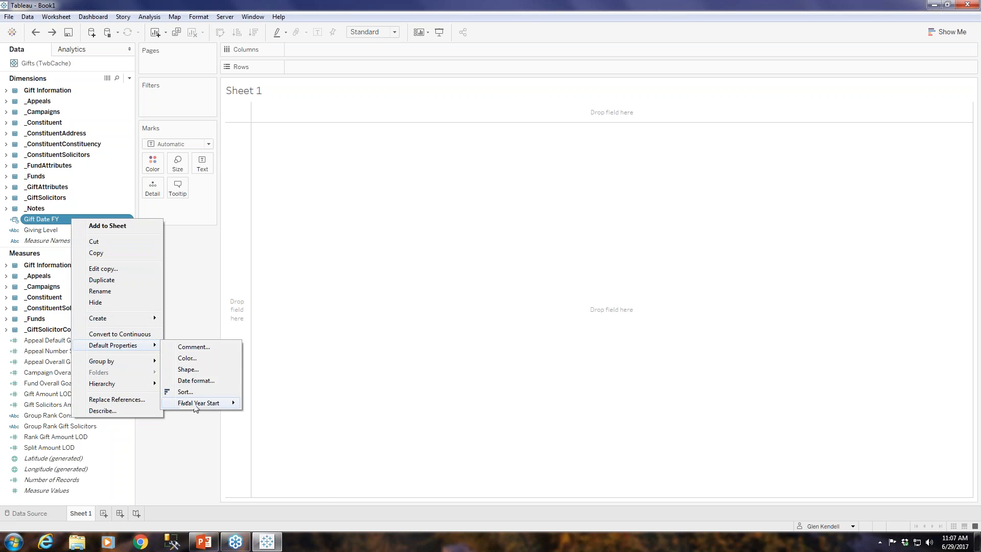
{"action": "mouse_move", "coordinate": [201, 404]}
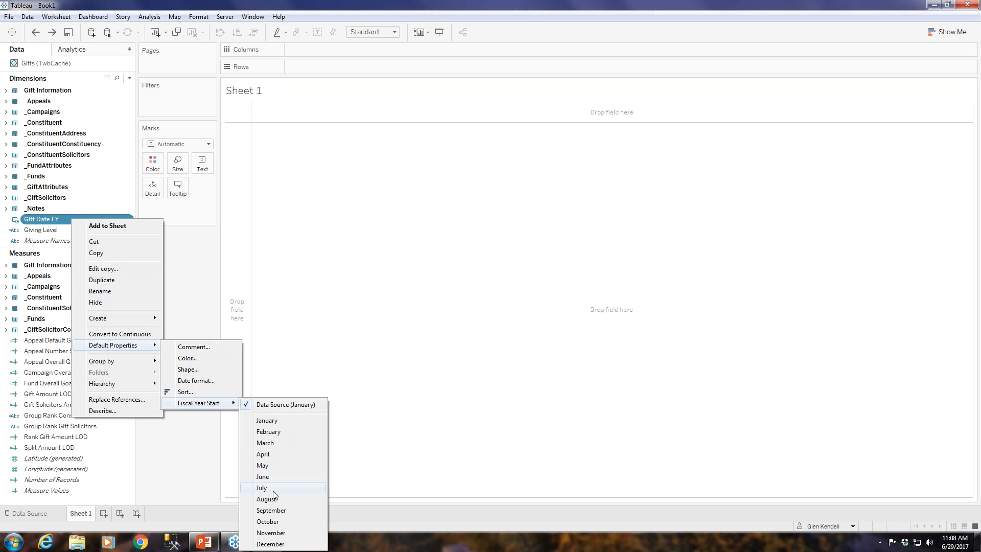
{"action": "left_click", "coordinate": [197, 250]}
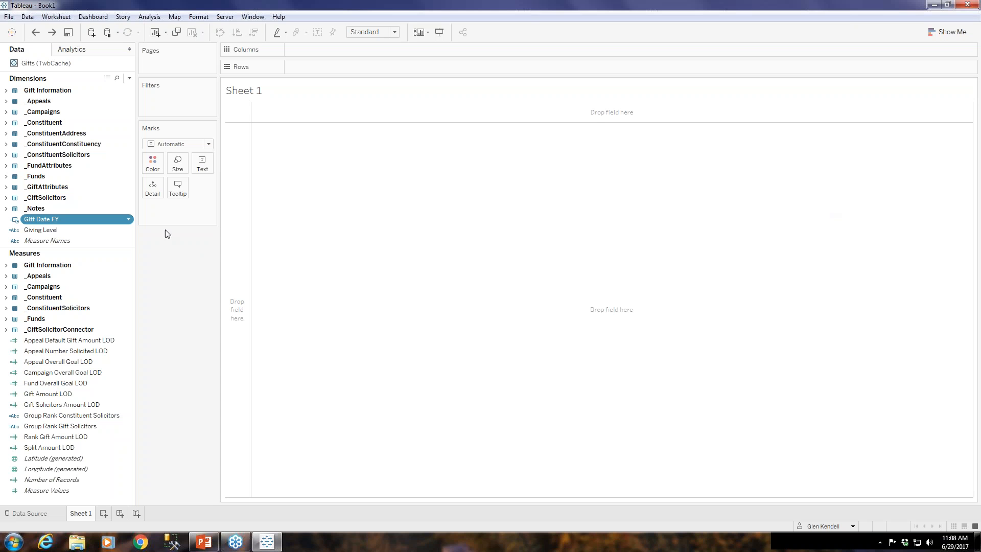
Step: Review the Giving Level calculation and its gift amount tiers in an editable copy, and close the editor
{"action": "left_click", "coordinate": [74, 231]}
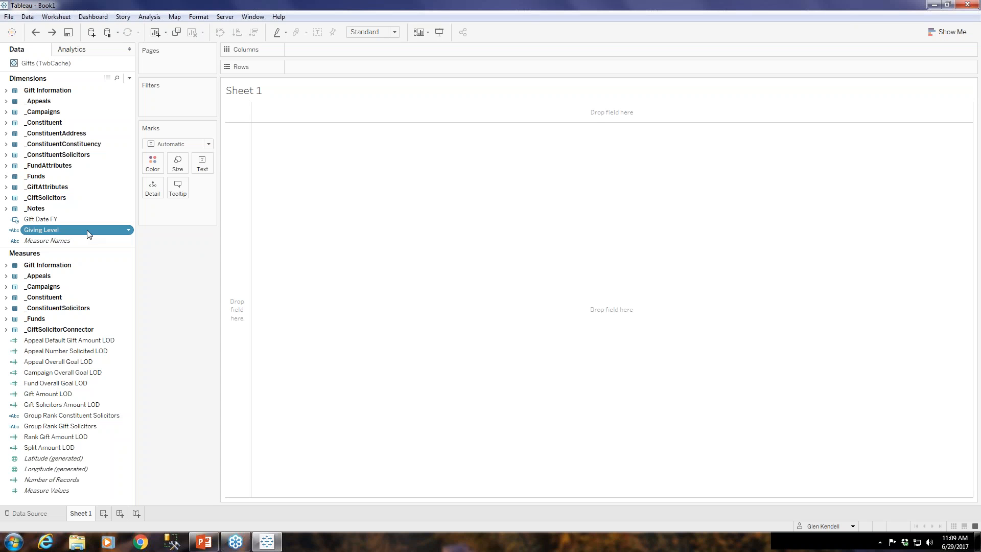
{"action": "left_click", "coordinate": [127, 231]}
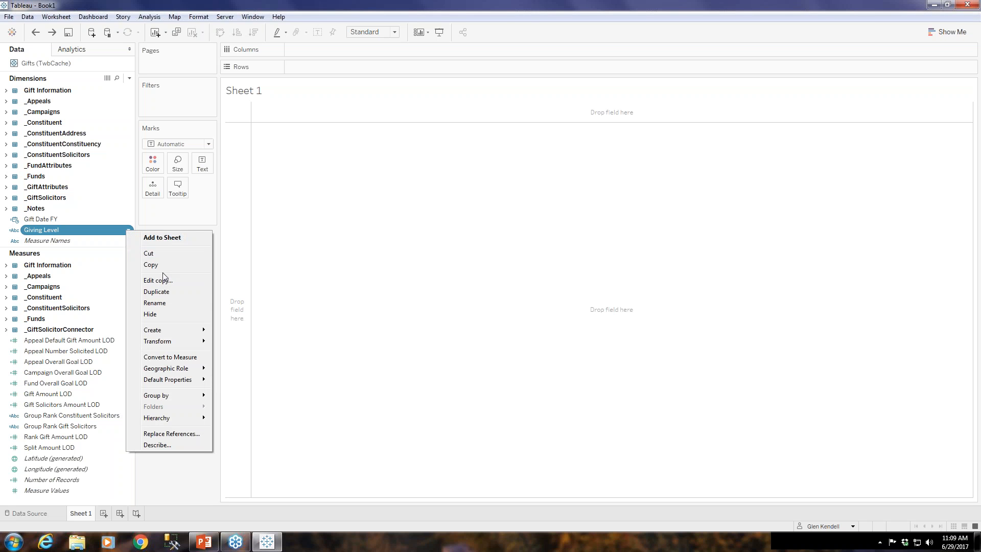
{"action": "left_click", "coordinate": [164, 280]}
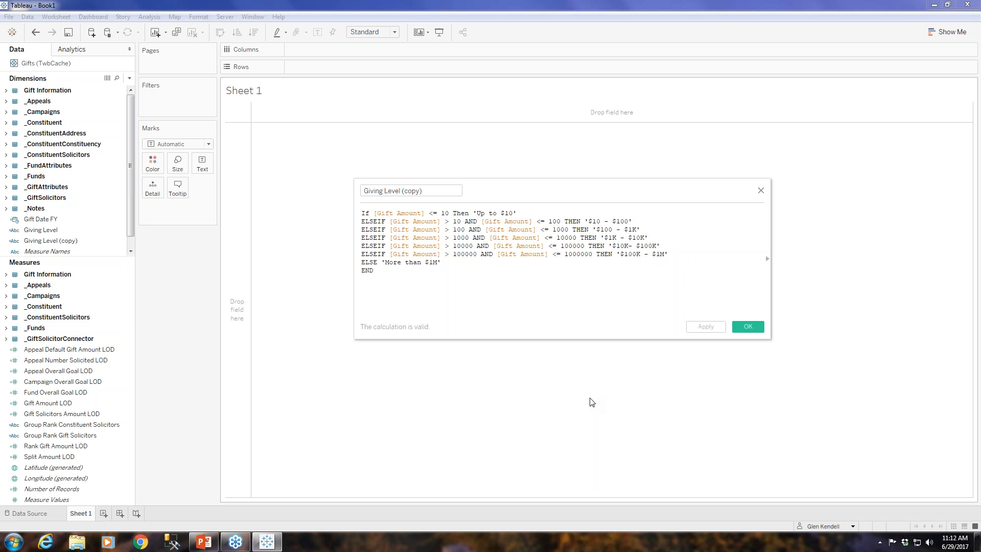
{"action": "left_click", "coordinate": [761, 191]}
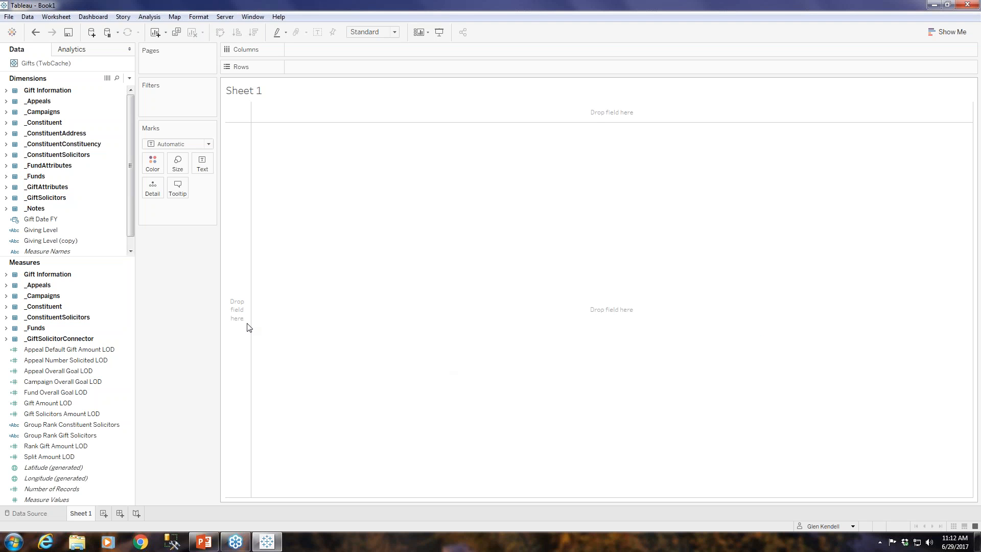
Step: Place Gift Date FY on Rows by year and widen its header column
{"action": "left_click", "coordinate": [53, 219]}
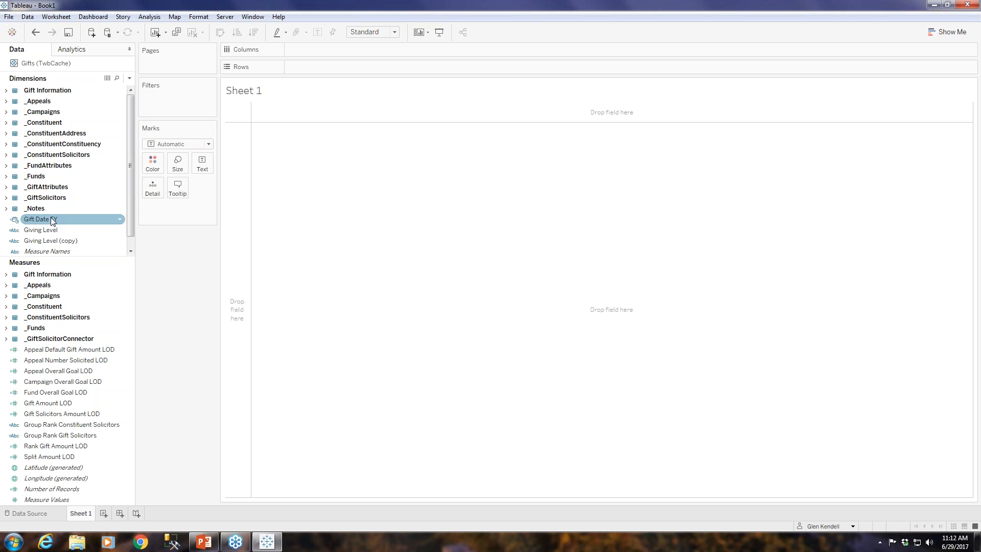
{"action": "left_click_drag", "start_coordinate": [35, 221], "coordinate": [323, 67]}
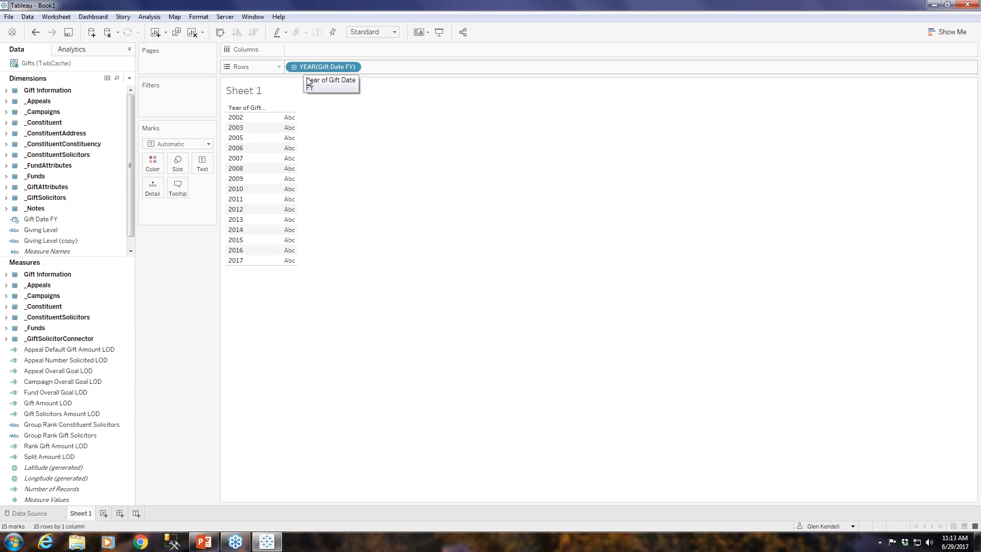
{"action": "left_click_drag", "start_coordinate": [265, 141], "coordinate": [296, 141]}
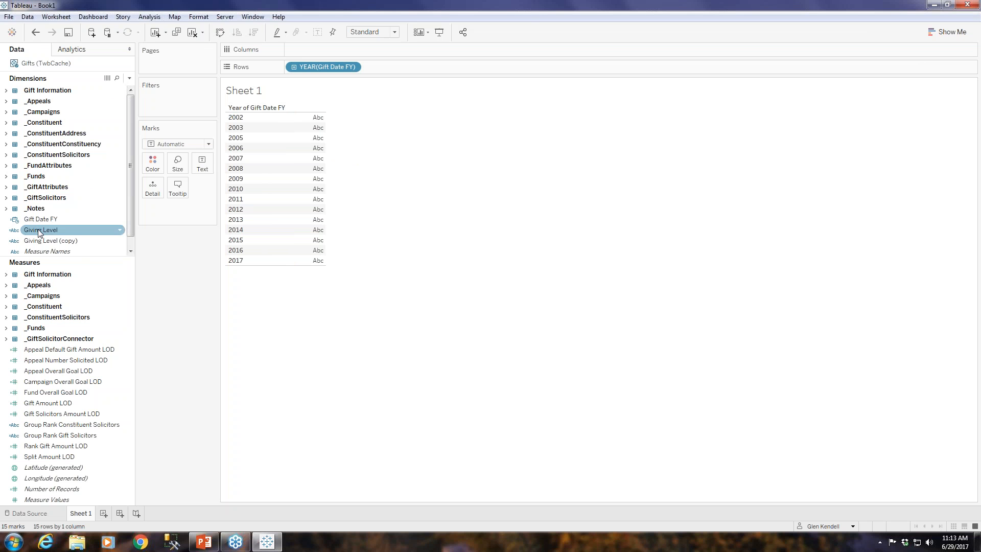
Step: Undo the column resizing, the Gift Date FY placement and the Giving Level copy
{"action": "left_click", "coordinate": [35, 34]}
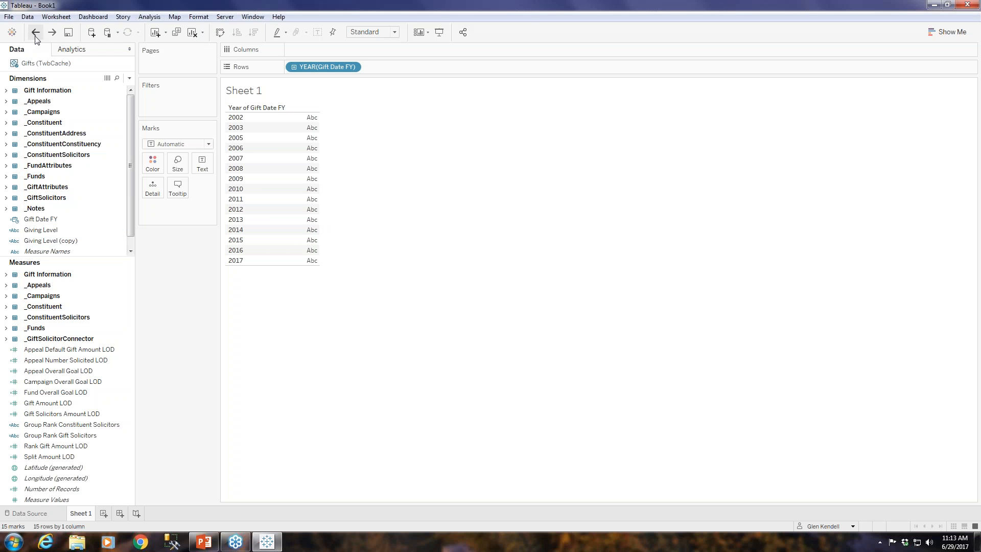
{"action": "left_click", "coordinate": [36, 36]}
{"action": "left_click", "coordinate": [35, 37]}
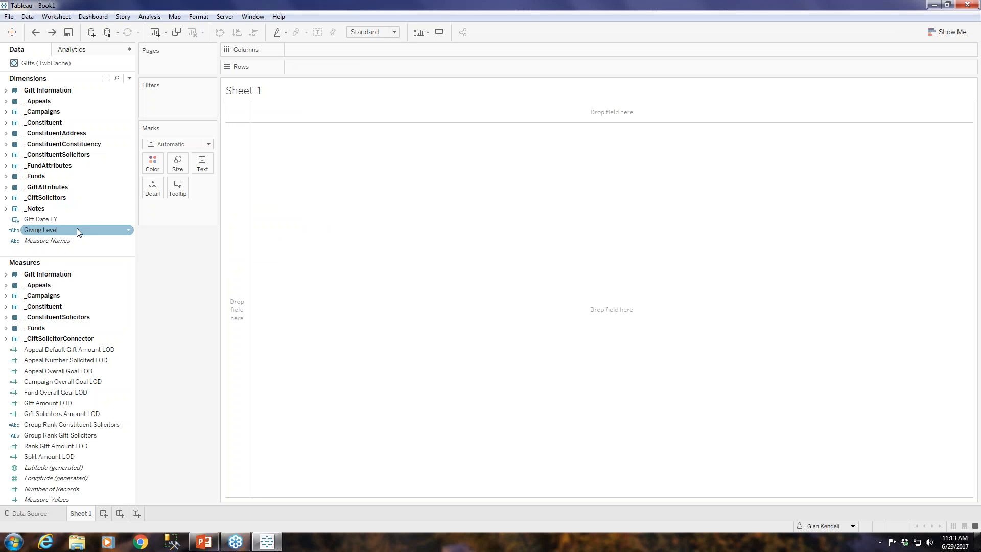
Step: Put Gift Date FY by year and Giving Level on Rows, and widen both header columns
{"action": "left_click_drag", "start_coordinate": [52, 221], "coordinate": [337, 69]}
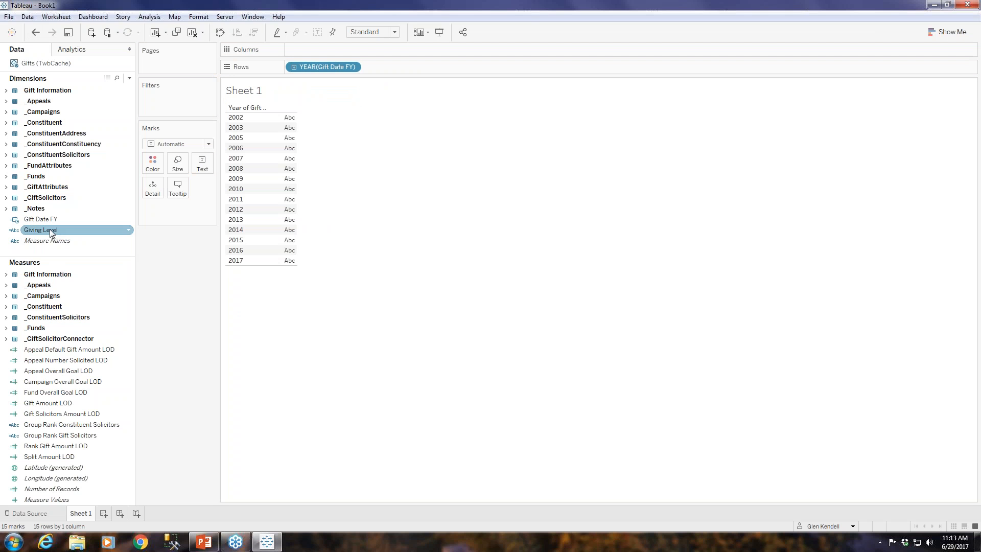
{"action": "mouse_move", "coordinate": [51, 230]}
{"action": "left_mouse_down"}
{"action": "mouse_move", "coordinate": [359, 156]}
{"action": "mouse_move", "coordinate": [408, 65]}
{"action": "left_mouse_up"}
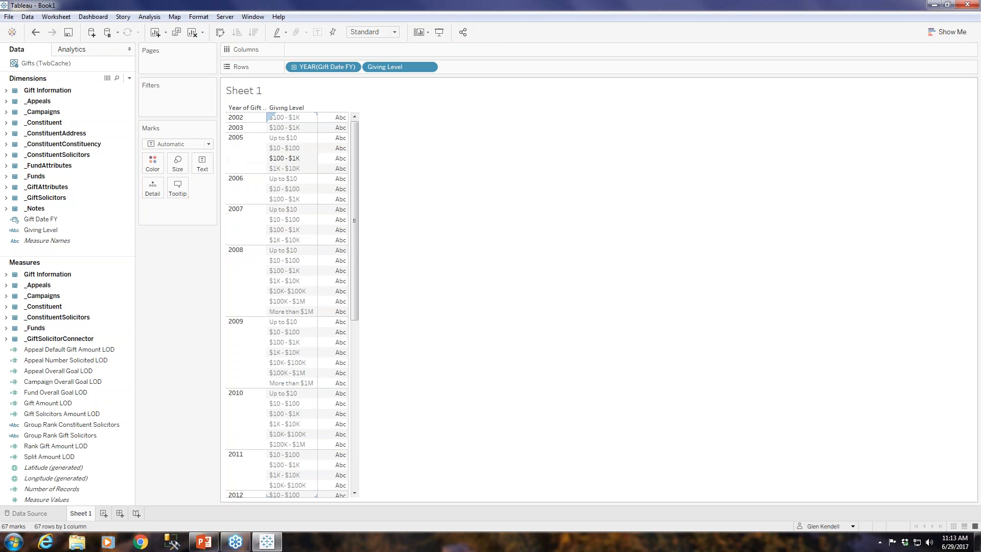
{"action": "left_click_drag", "start_coordinate": [267, 153], "coordinate": [387, 158]}
{"action": "left_click_drag", "start_coordinate": [288, 166], "coordinate": [317, 163]}
{"action": "mouse_move", "coordinate": [421, 181]}
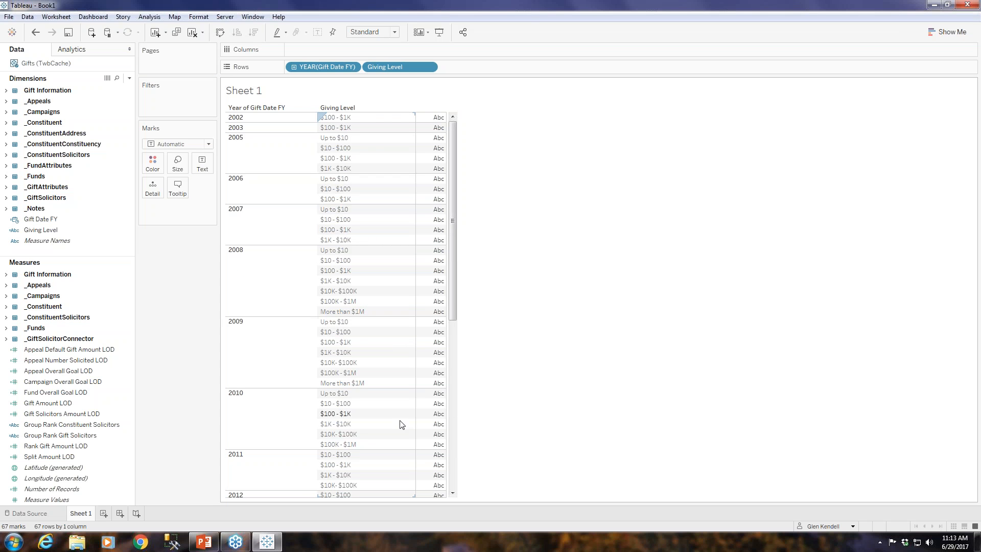
Step: Add the Gift Amount LOD measure to Columns as a sum, charting it by fiscal year and giving level
{"action": "left_click_drag", "start_coordinate": [452, 286], "coordinate": [452, 454]}
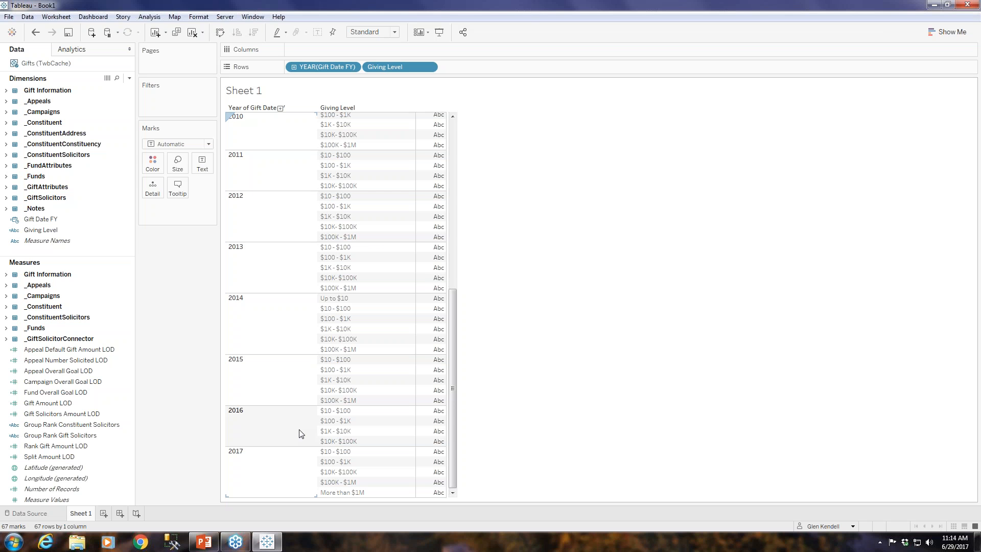
{"action": "left_click", "coordinate": [91, 403]}
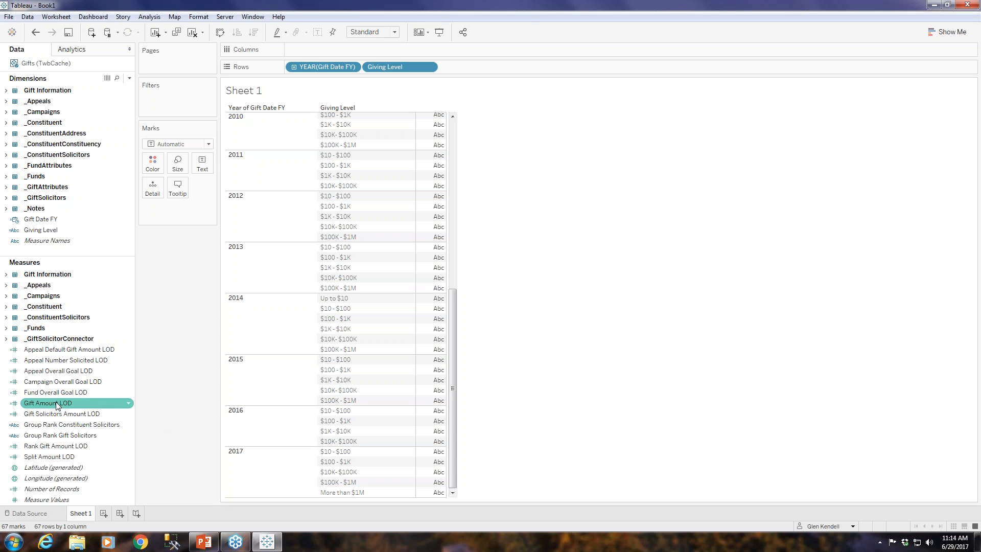
{"action": "left_click_drag", "start_coordinate": [56, 406], "coordinate": [360, 48]}
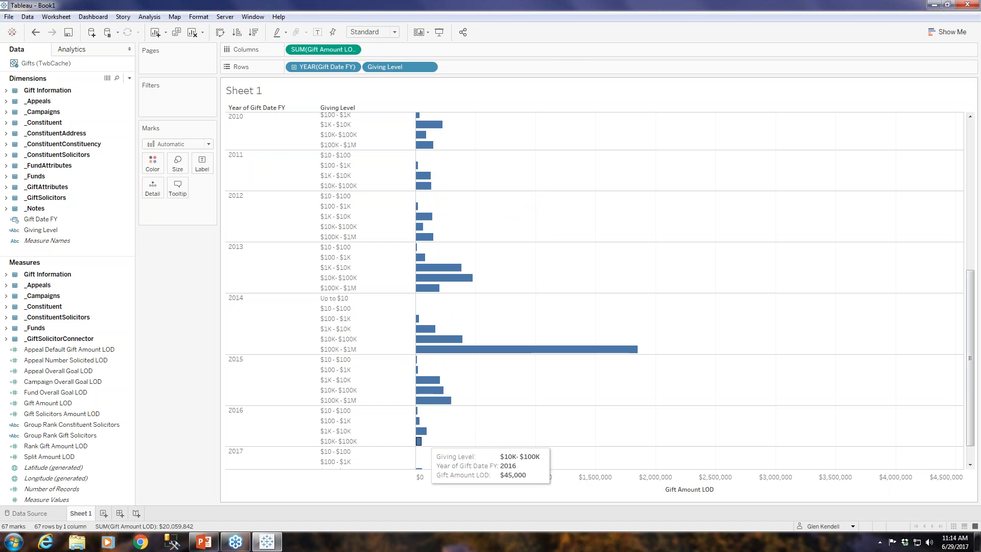
Step: Label the bars with Gift Amount LOD and color them by the same measure
{"action": "mouse_move", "coordinate": [431, 352]}
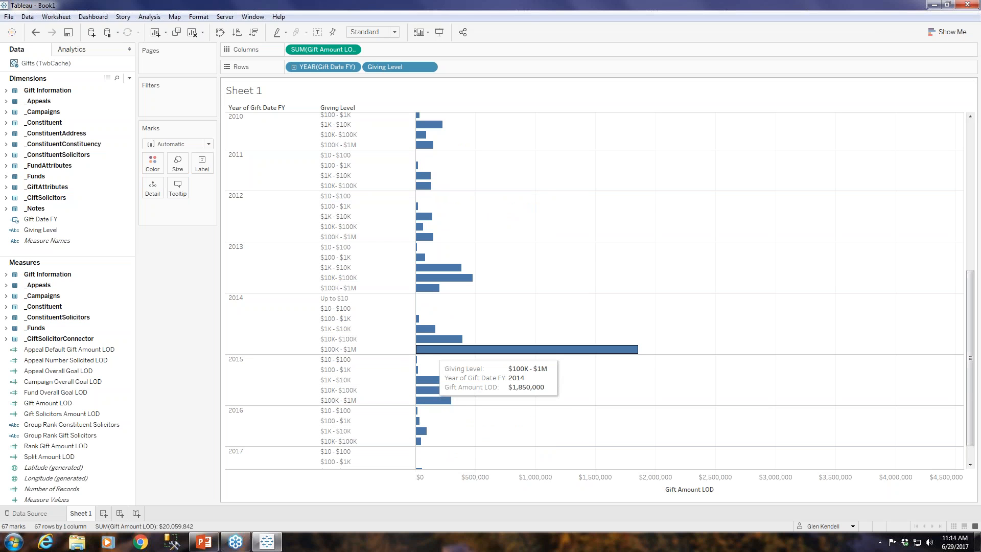
{"action": "mouse_move", "coordinate": [432, 280]}
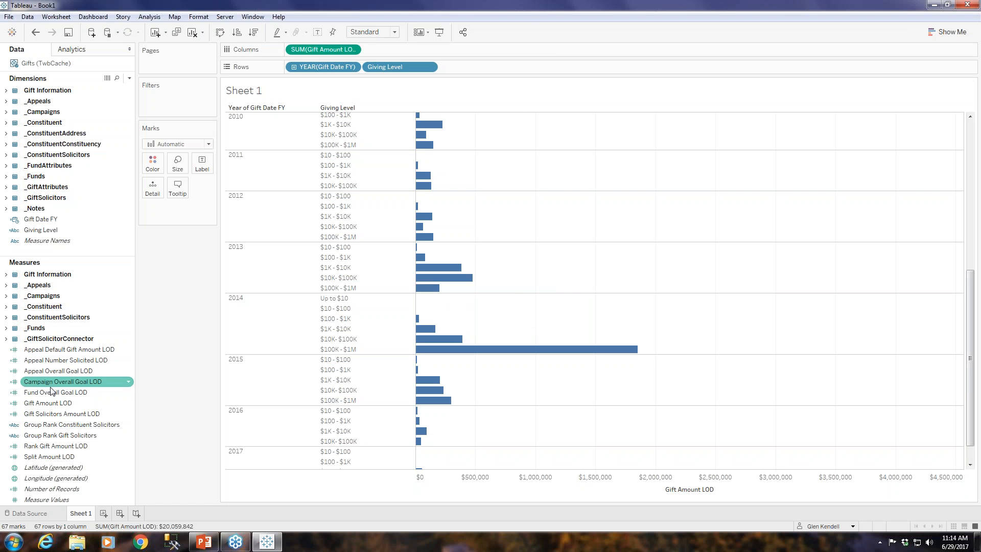
{"action": "left_click_drag", "start_coordinate": [49, 407], "coordinate": [203, 164]}
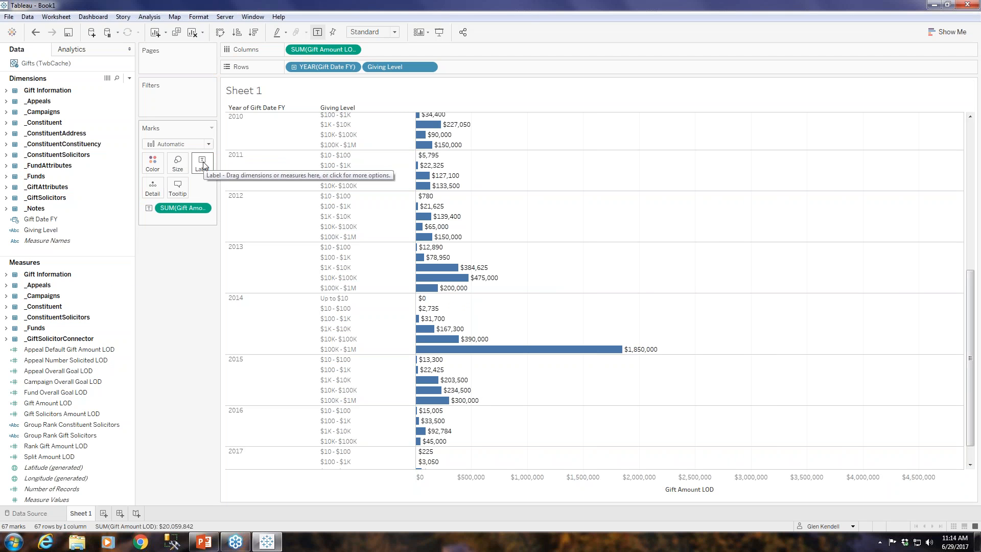
{"action": "left_click_drag", "start_coordinate": [61, 408], "coordinate": [152, 163]}
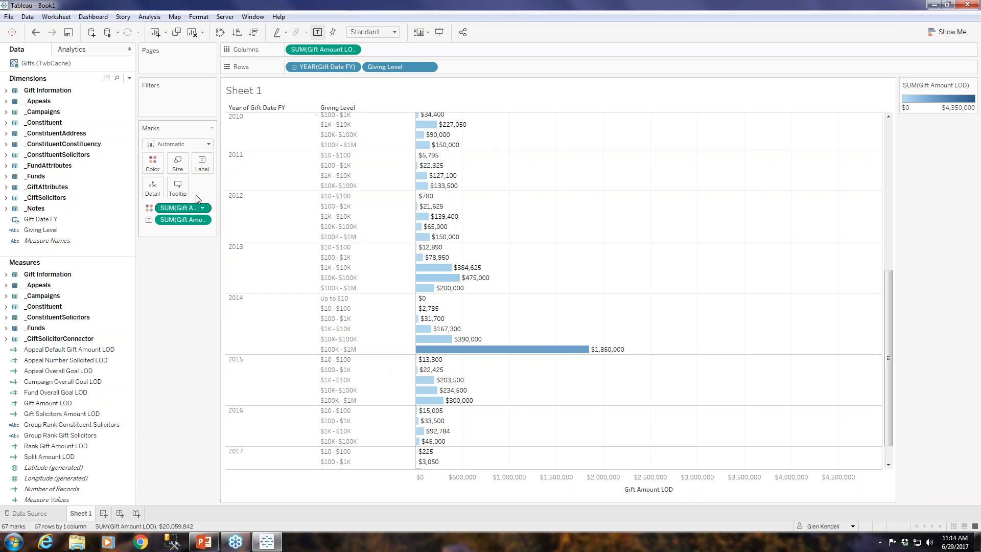
Step: Check the color palette options for Gift Amount LOD, and cancel without changes
{"action": "left_click", "coordinate": [152, 163]}
{"action": "left_click", "coordinate": [188, 197]}
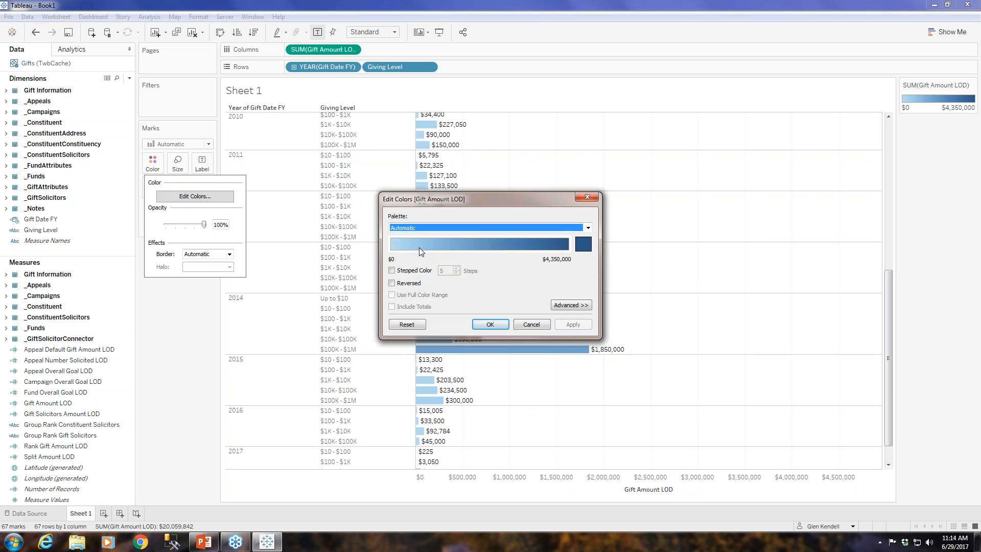
{"action": "left_click", "coordinate": [525, 325]}
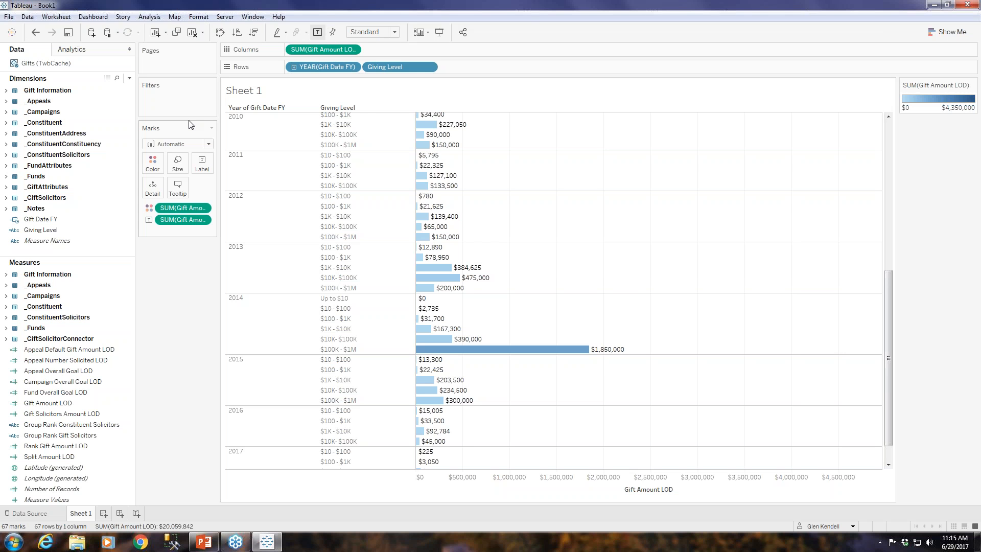
Step: Apply the Percent Difference quick table calculation to the Gift Amount LOD sum on Columns
{"action": "left_click", "coordinate": [352, 50]}
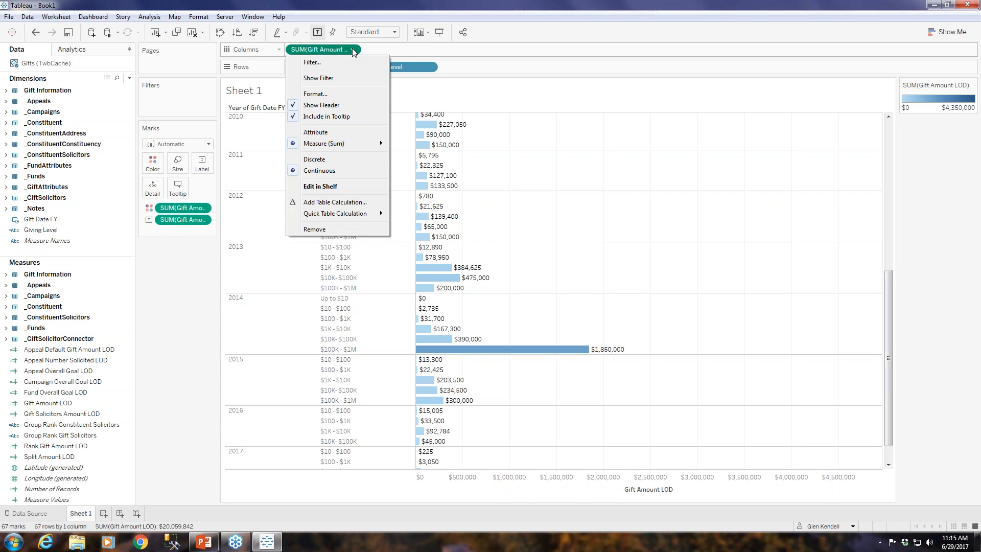
{"action": "mouse_move", "coordinate": [325, 217]}
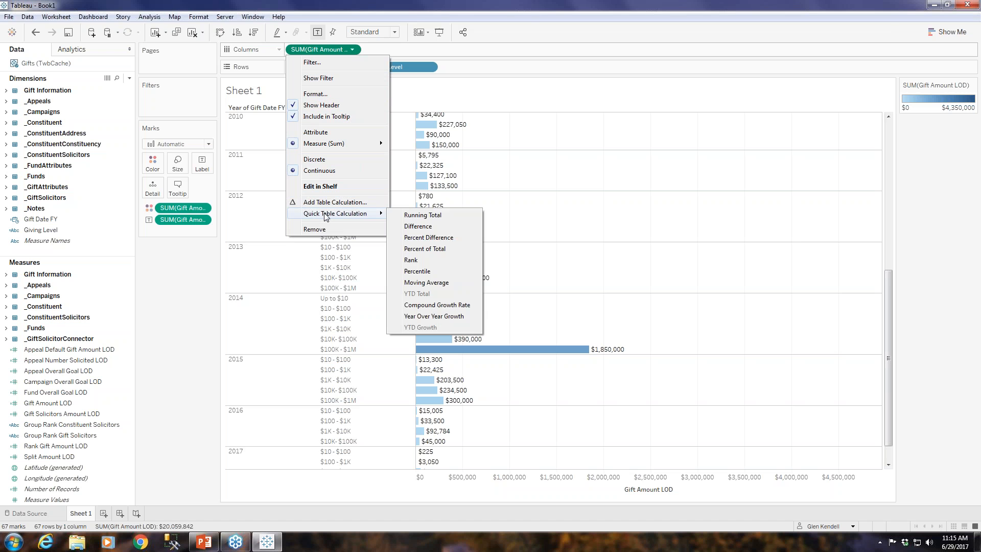
{"action": "left_click", "coordinate": [424, 238]}
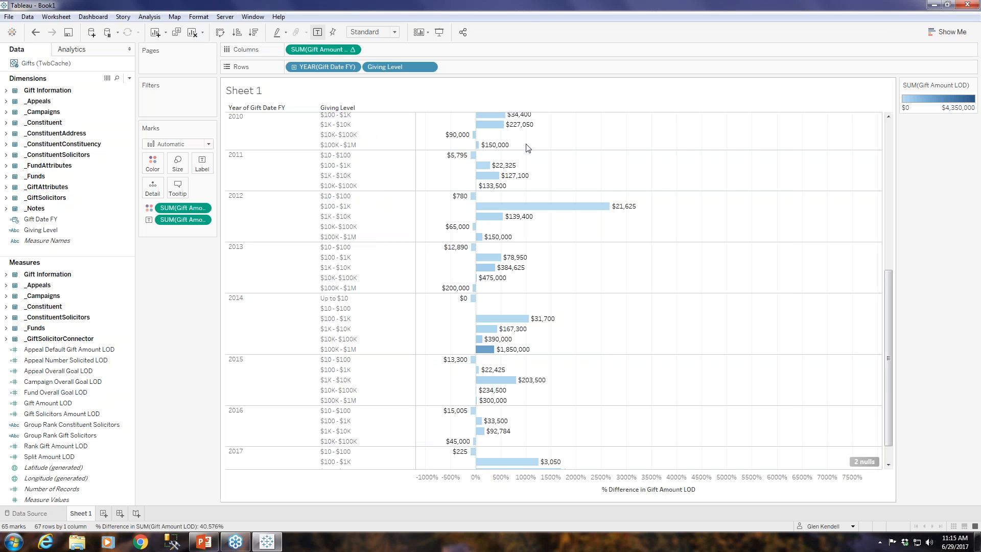
Step: Apply the Percent Difference quick table calculation to both the label and the color Gift Amount LOD fields
{"action": "mouse_move", "coordinate": [592, 206]}
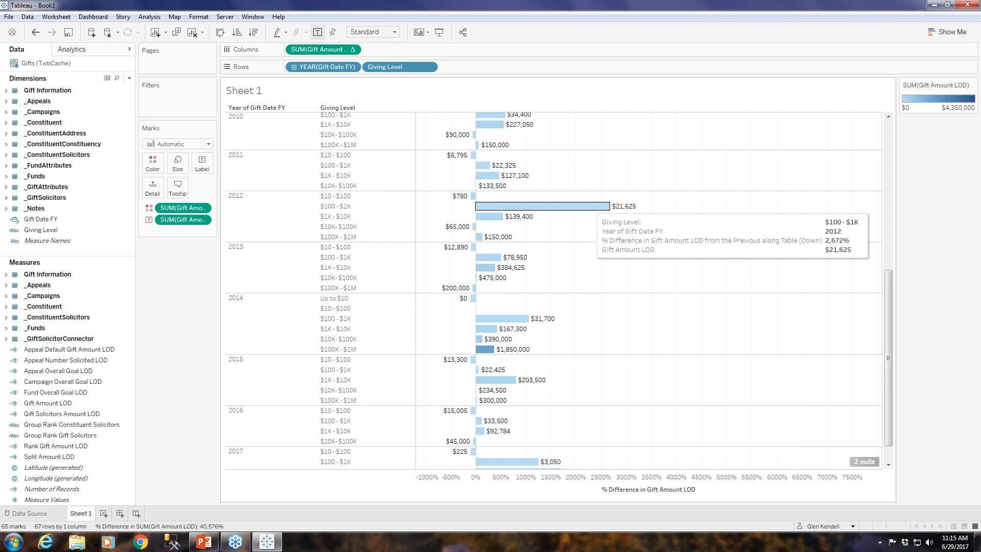
{"action": "left_click", "coordinate": [203, 220]}
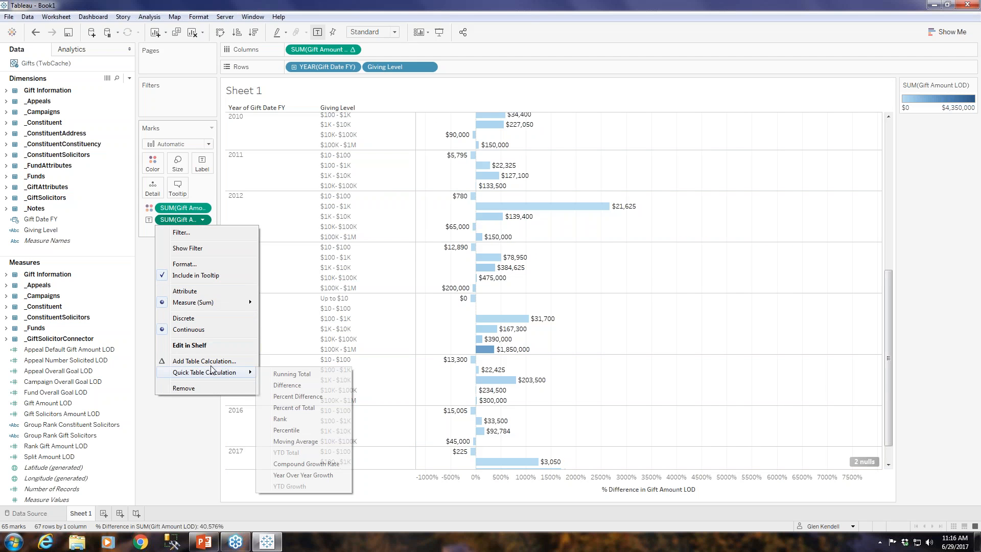
{"action": "mouse_move", "coordinate": [213, 373]}
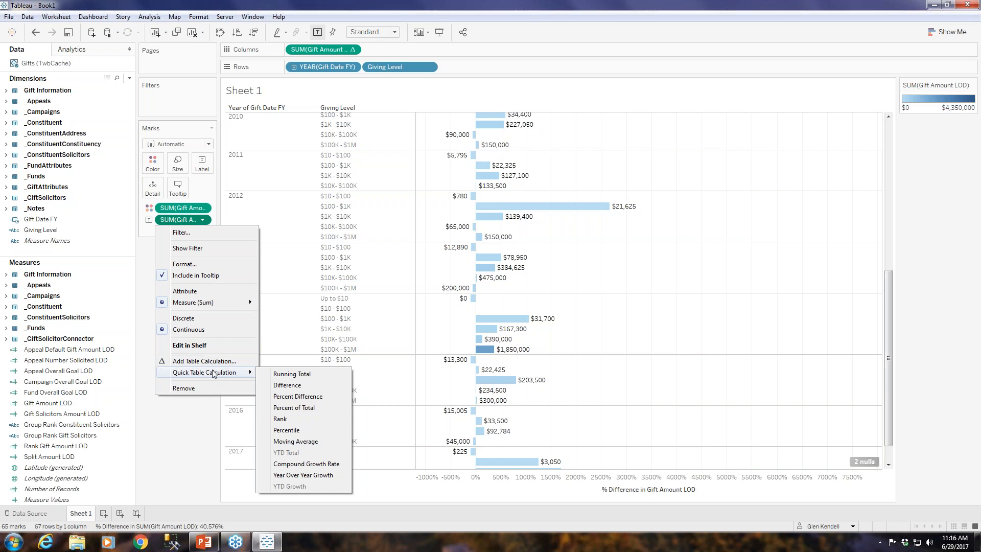
{"action": "left_click", "coordinate": [305, 398]}
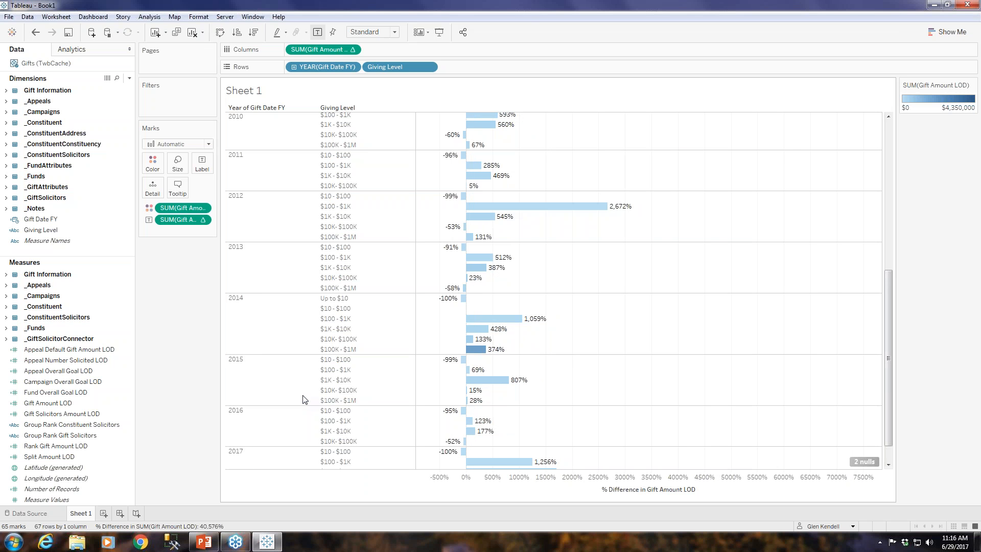
{"action": "left_click", "coordinate": [203, 211]}
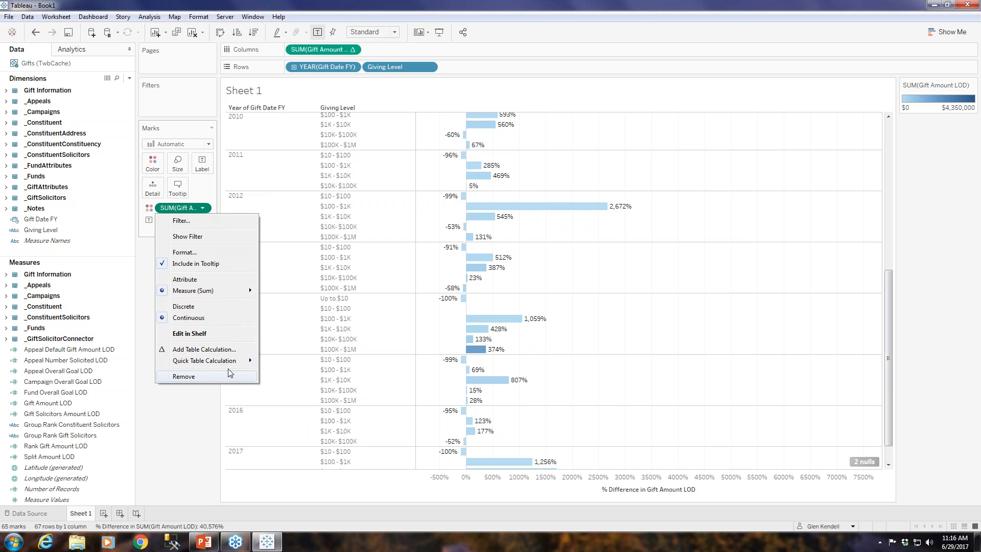
{"action": "mouse_move", "coordinate": [236, 364]}
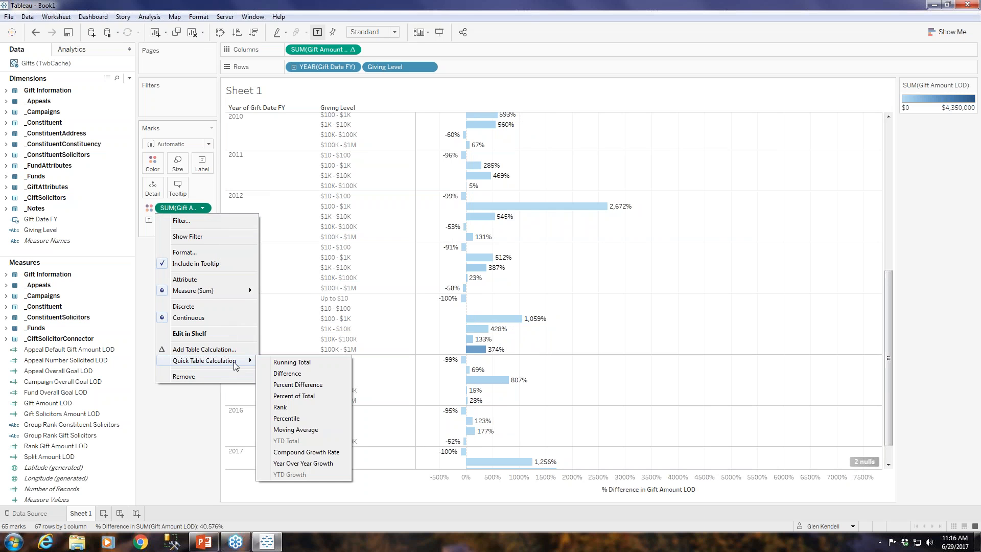
{"action": "left_click", "coordinate": [302, 386]}
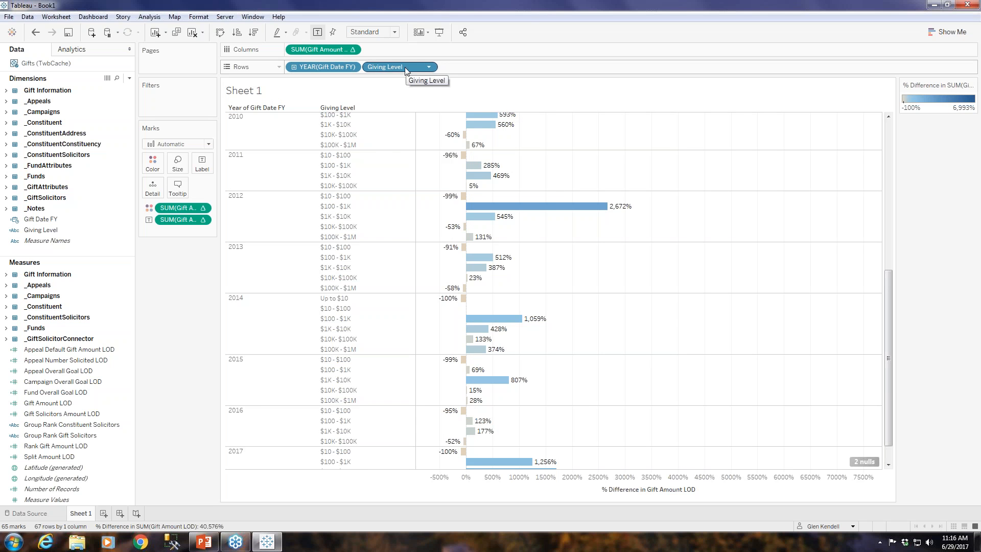
Step: Compute the percent difference on Columns using Gift Date FY, and check that this option is selected
{"action": "left_click", "coordinate": [353, 49]}
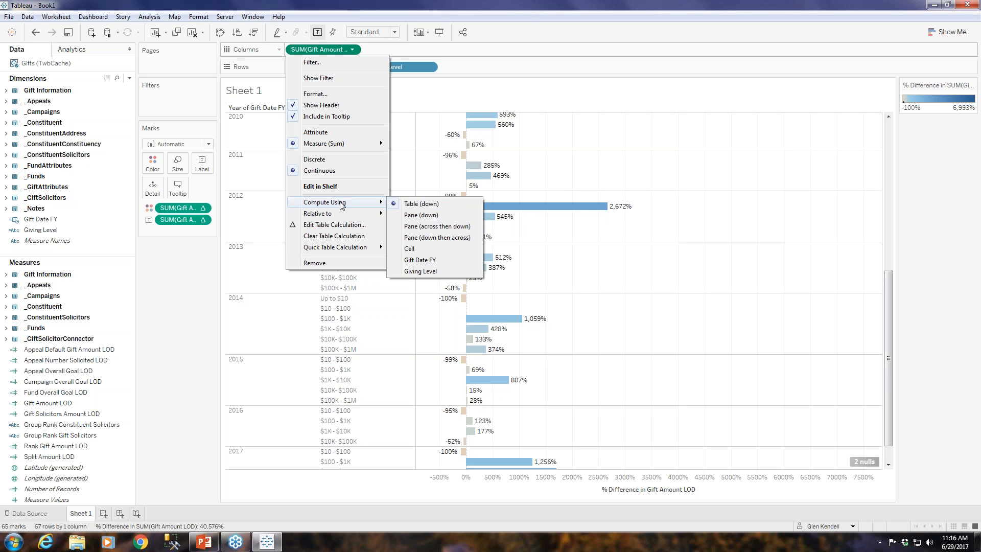
{"action": "left_click", "coordinate": [420, 260]}
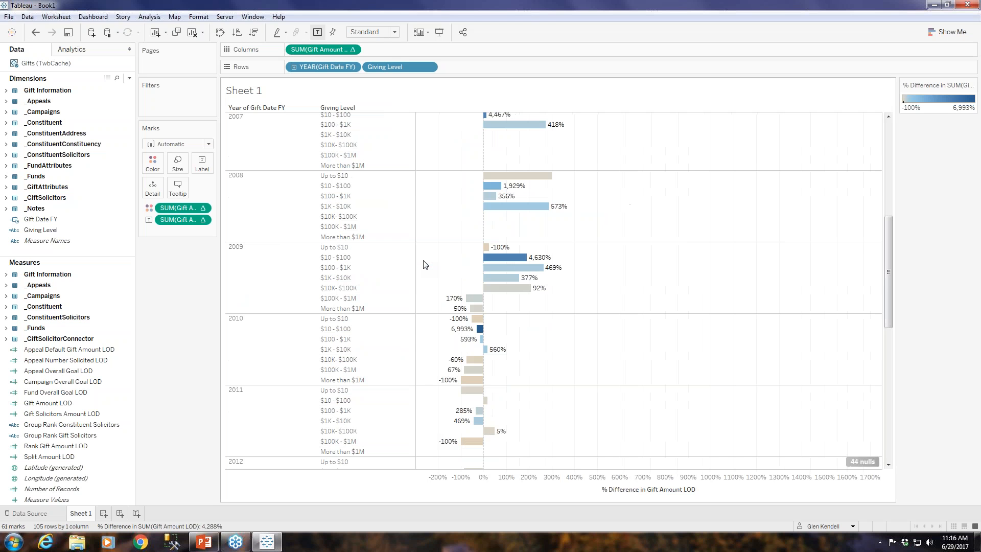
{"action": "left_click", "coordinate": [353, 50]}
{"action": "mouse_move", "coordinate": [370, 214]}
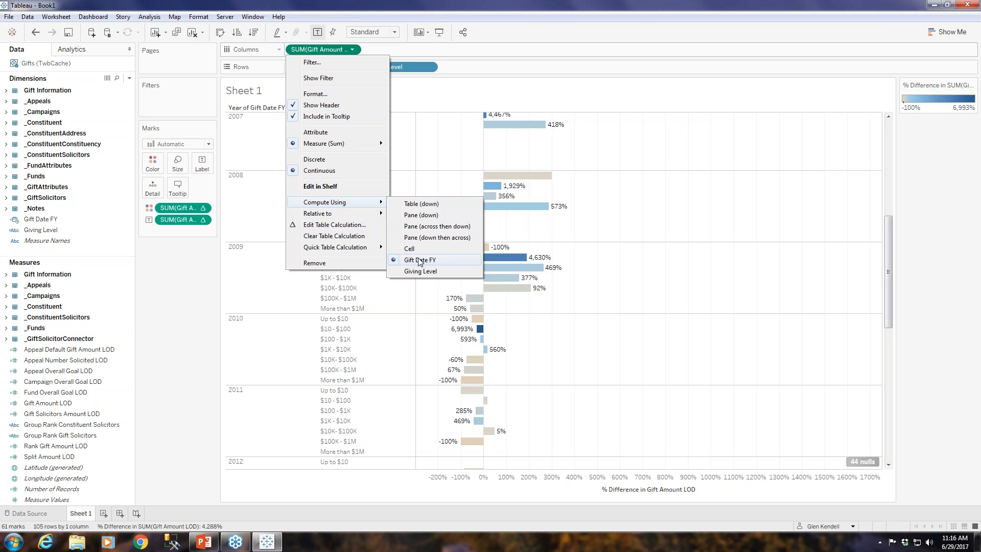
{"action": "left_click", "coordinate": [432, 340]}
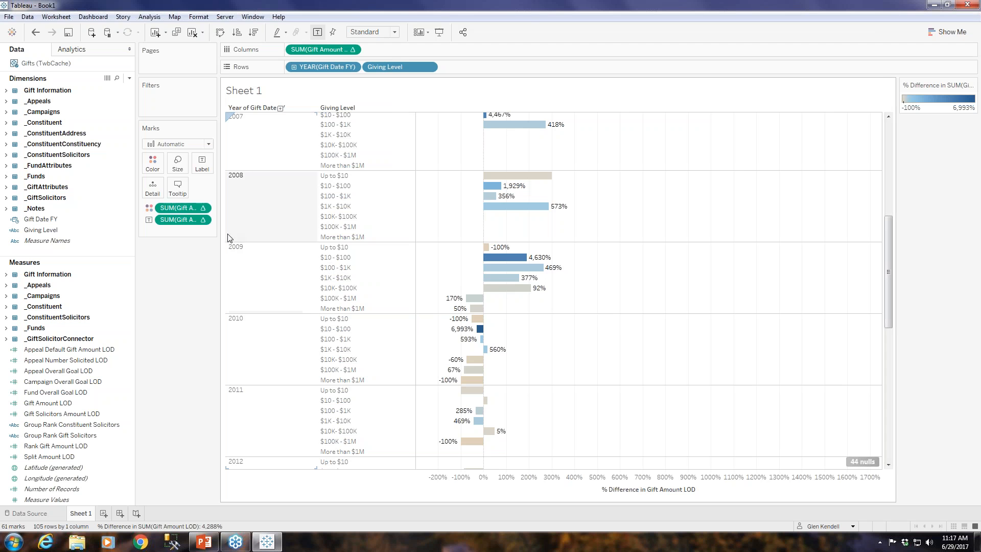
Step: Compute the percent difference of the label and color Gift Amount LOD fields using Gift Date FY
{"action": "left_click", "coordinate": [202, 220]}
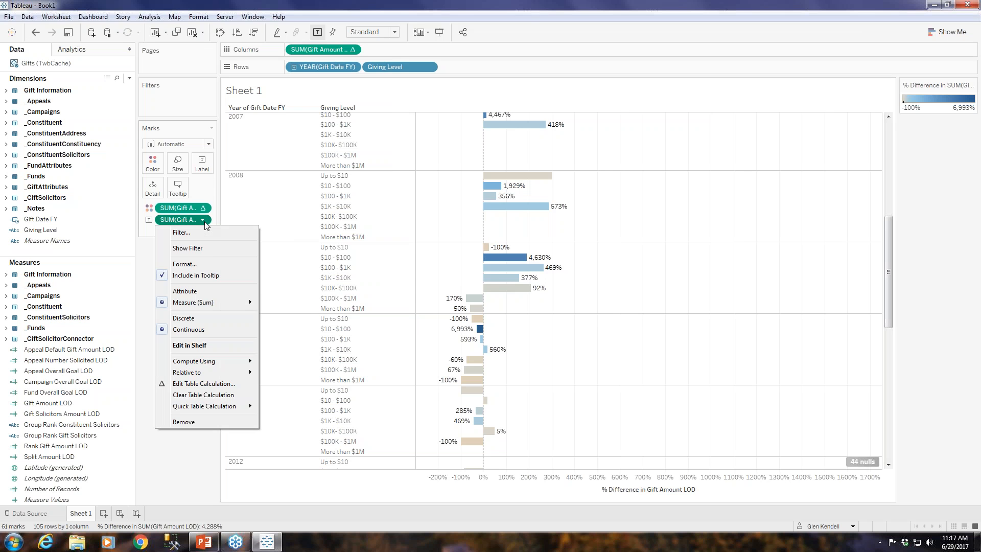
{"action": "mouse_move", "coordinate": [234, 361]}
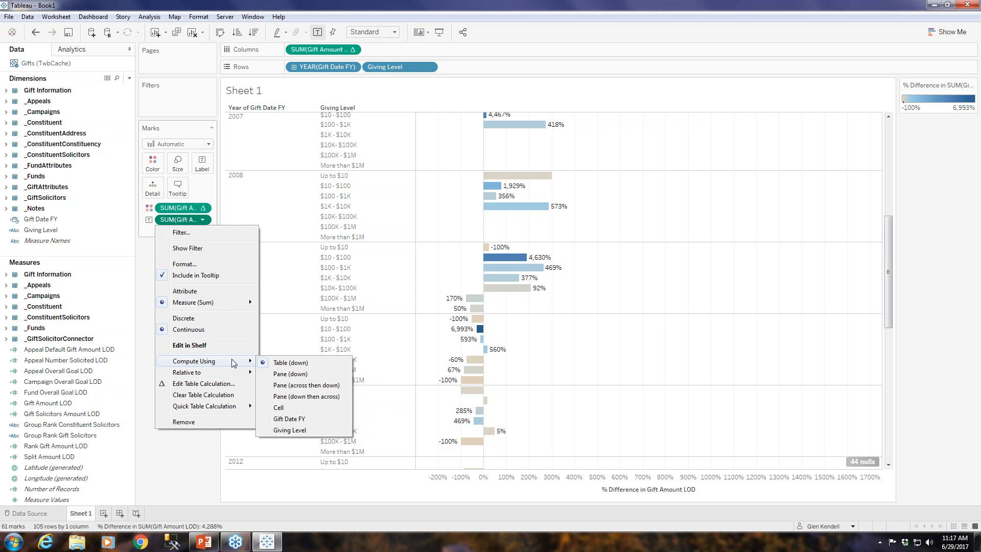
{"action": "left_click", "coordinate": [290, 419]}
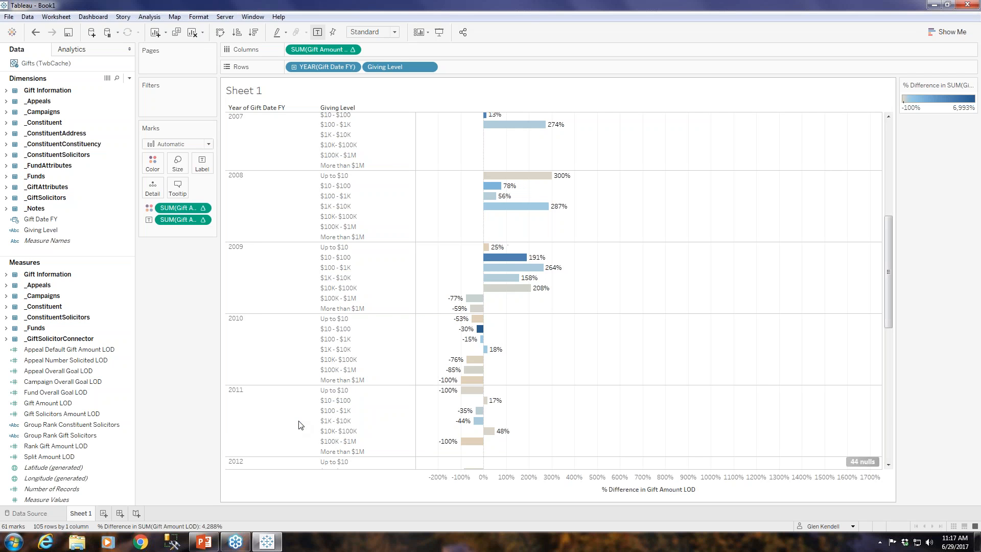
{"action": "left_click", "coordinate": [203, 209]}
{"action": "mouse_move", "coordinate": [221, 350]}
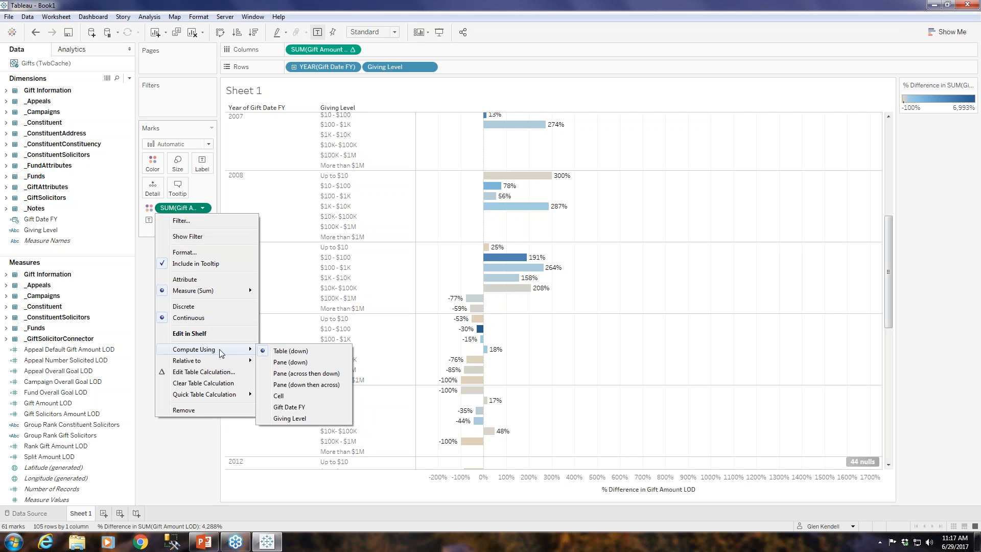
{"action": "left_click", "coordinate": [305, 409]}
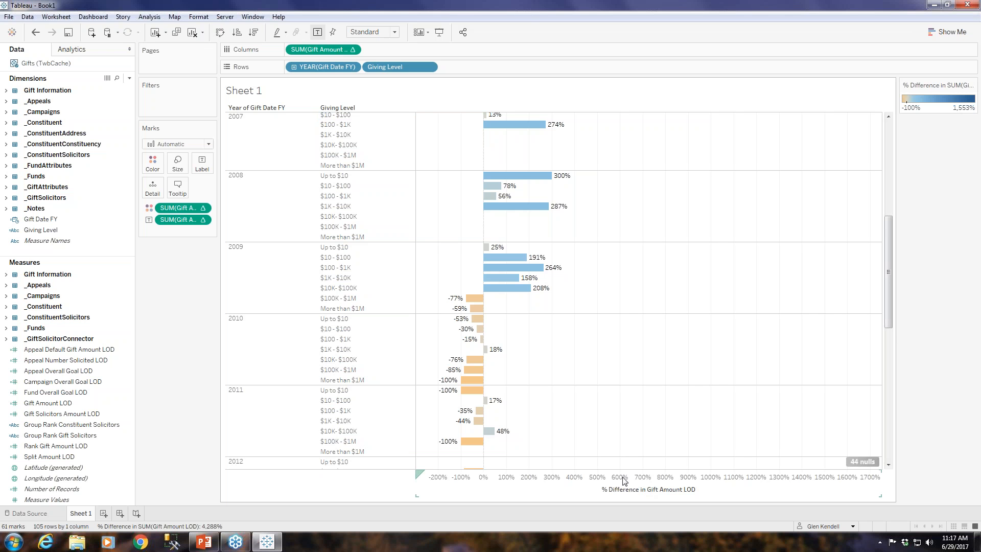
Step: Filter the null values of % Difference in Gift Amount LOD out of the view
{"action": "mouse_move", "coordinate": [523, 295]}
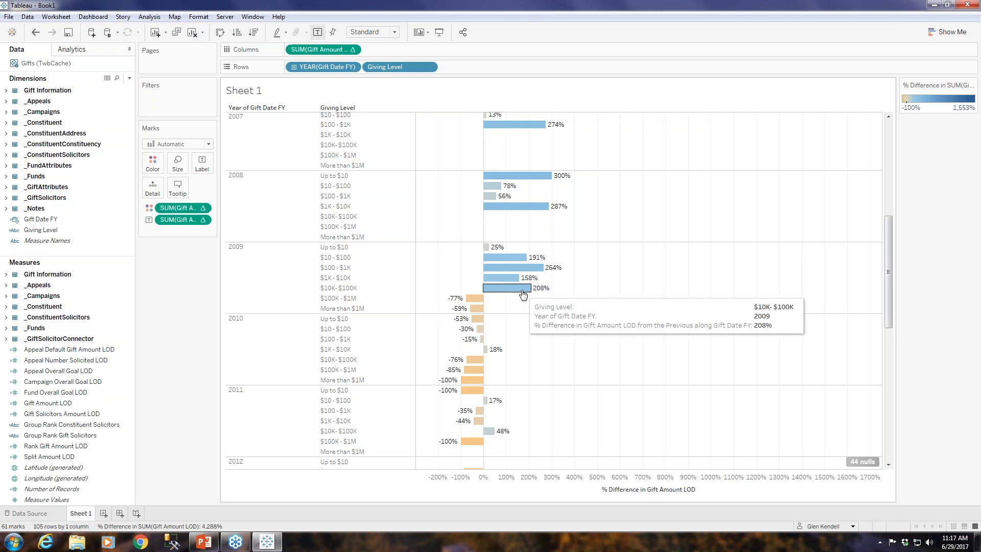
{"action": "mouse_move", "coordinate": [492, 257]}
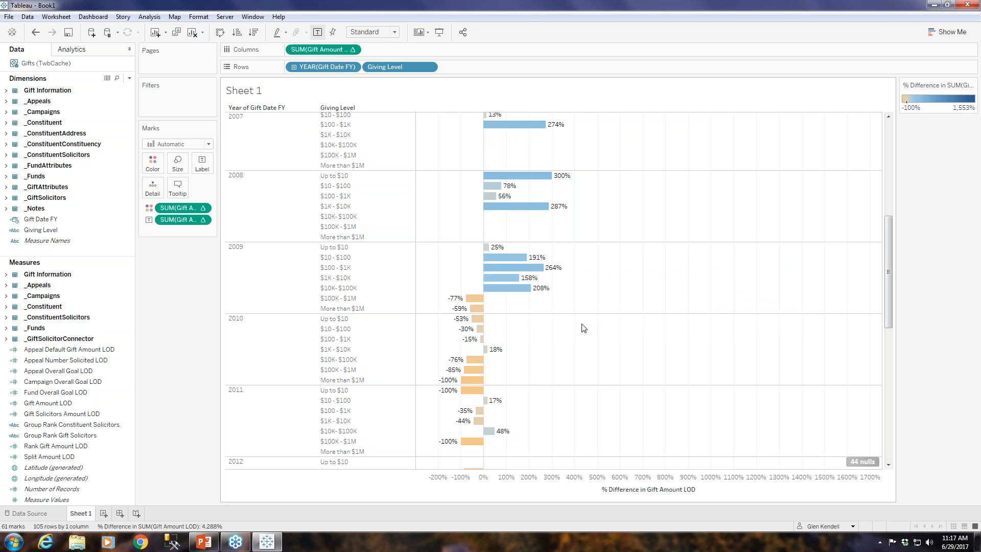
{"action": "scroll", "coordinate": [564, 266], "scroll_direction": "up", "scroll_amount": 4}
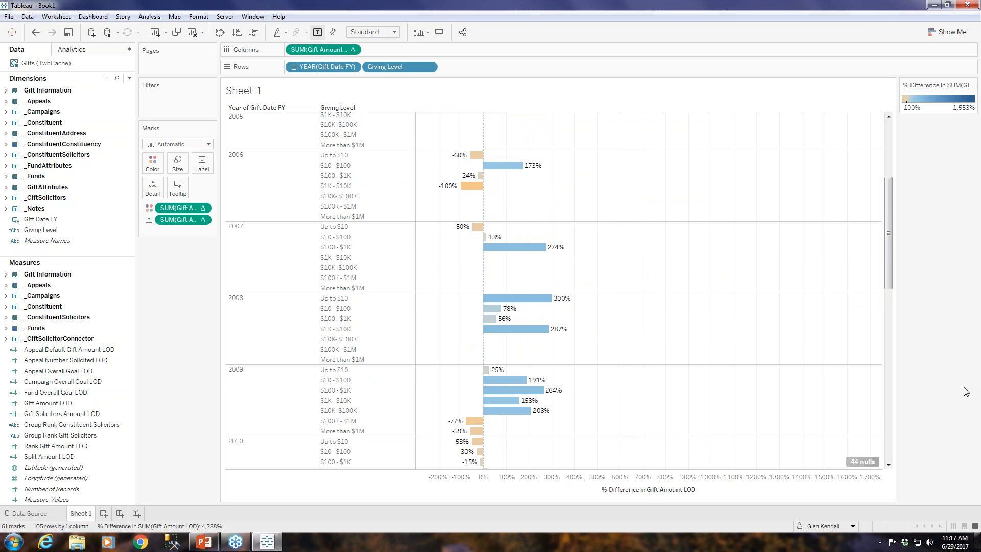
{"action": "left_click", "coordinate": [922, 385]}
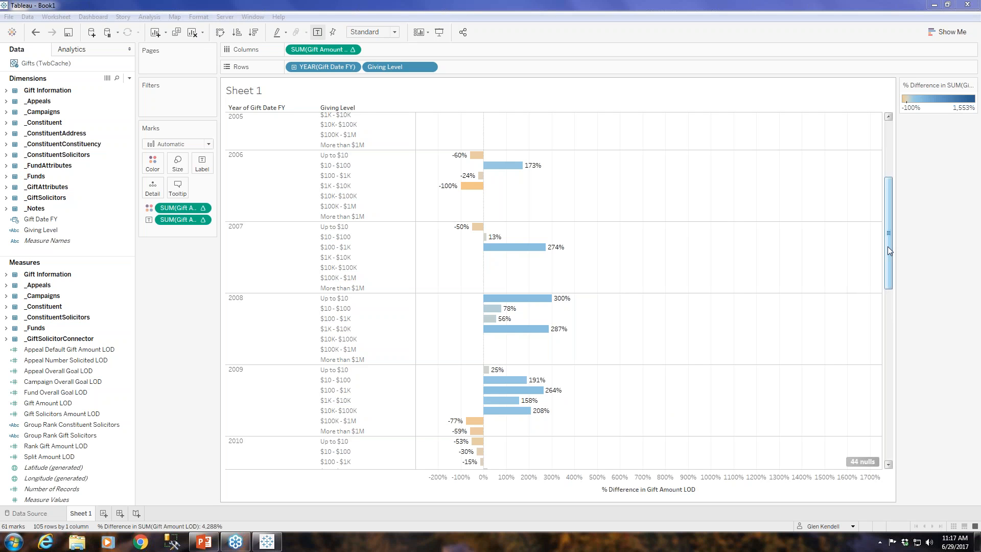
{"action": "left_click_drag", "start_coordinate": [888, 247], "coordinate": [888, 168]}
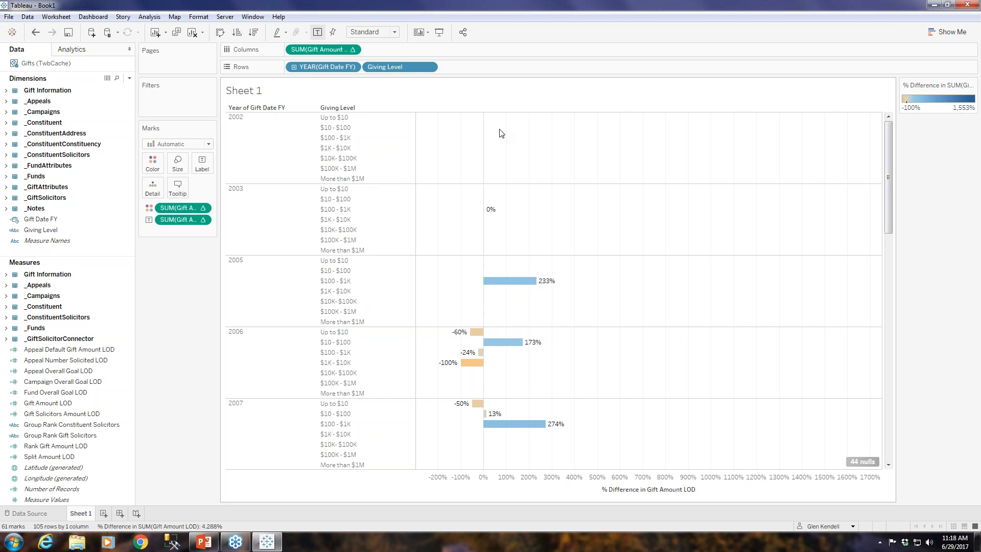
{"action": "left_click", "coordinate": [855, 461]}
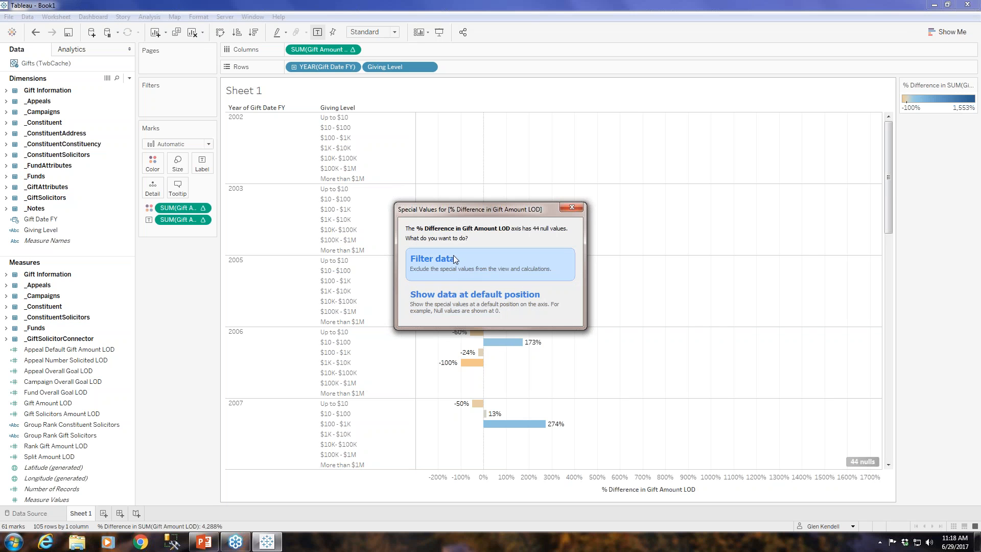
{"action": "left_click", "coordinate": [479, 262]}
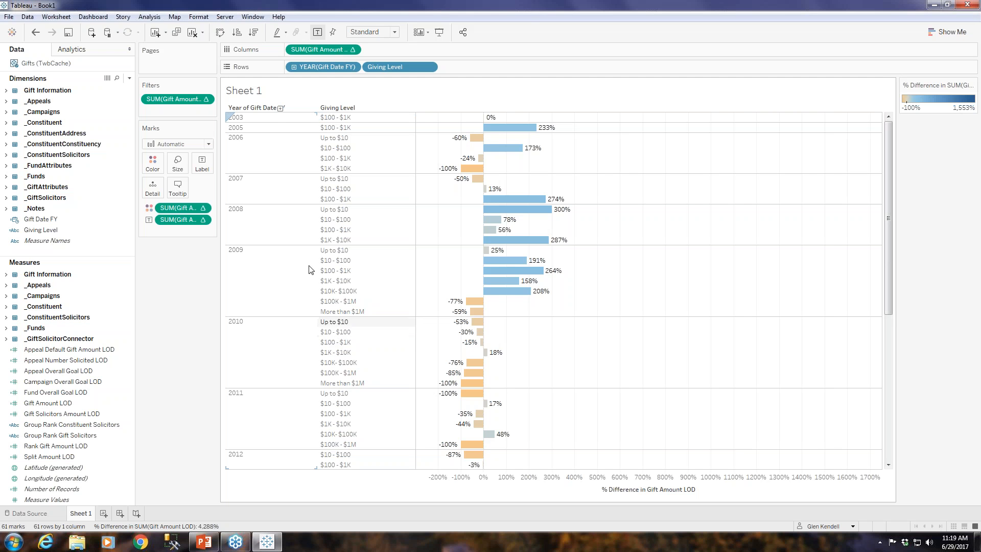
Step: Hide the mark labels on the bars and show them again
{"action": "left_click", "coordinate": [202, 163]}
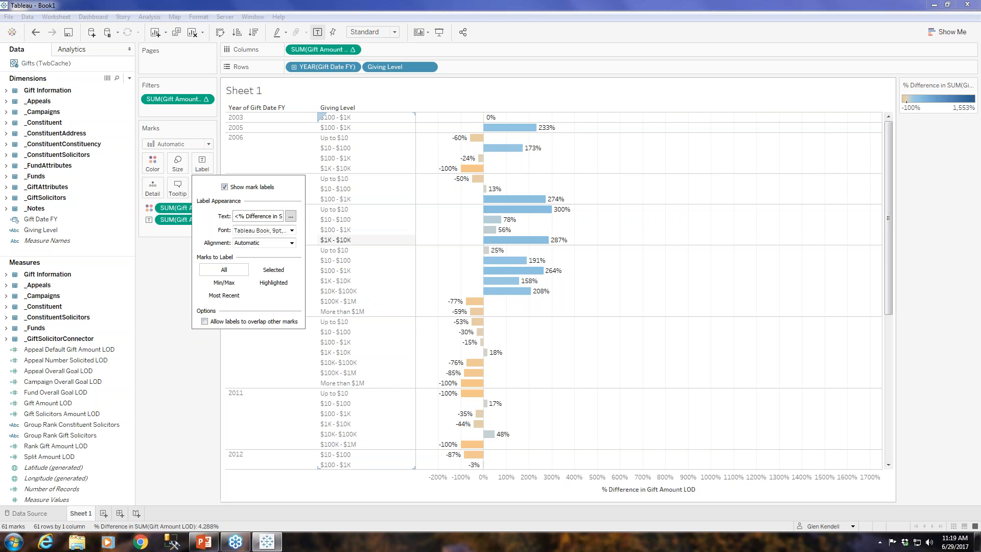
{"action": "mouse_move", "coordinate": [532, 245]}
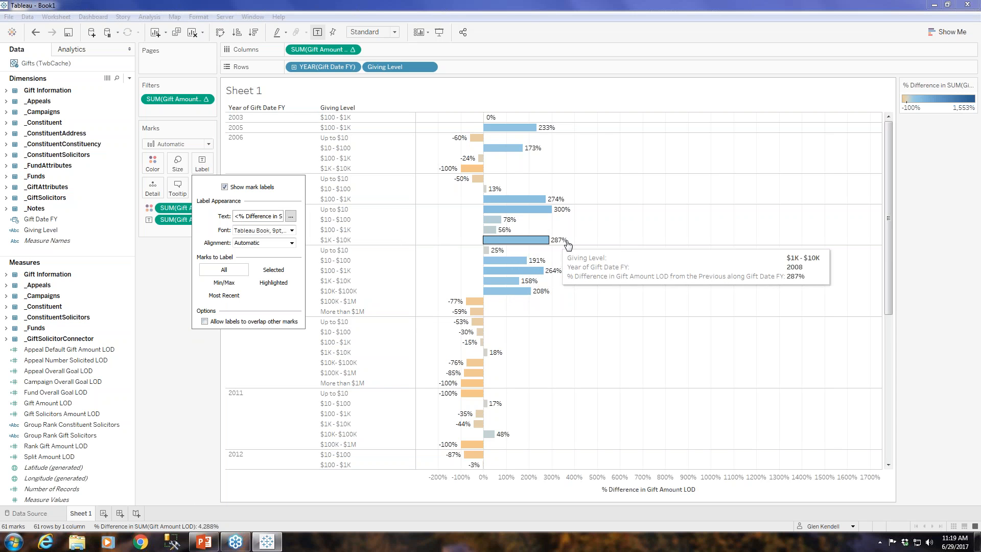
{"action": "left_click", "coordinate": [225, 187]}
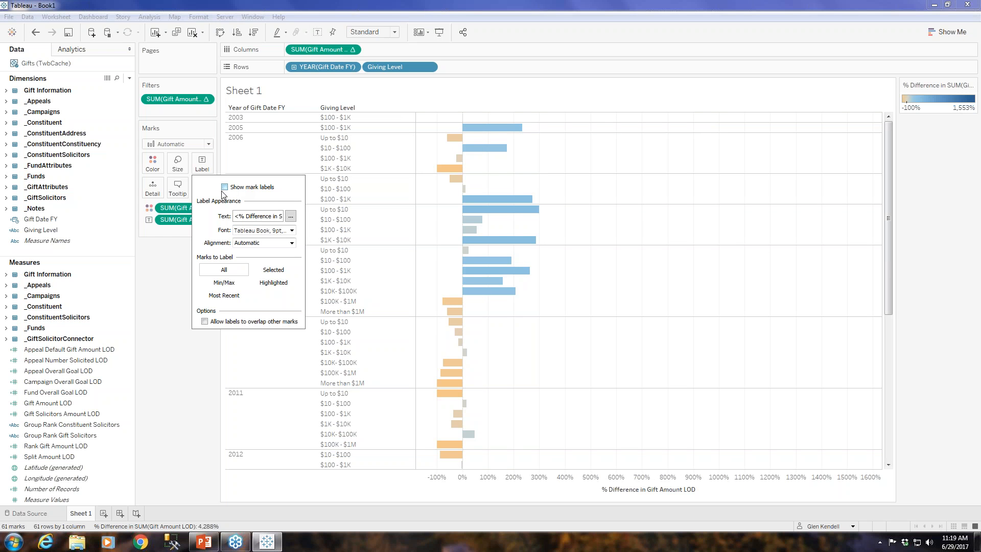
{"action": "left_click", "coordinate": [177, 242]}
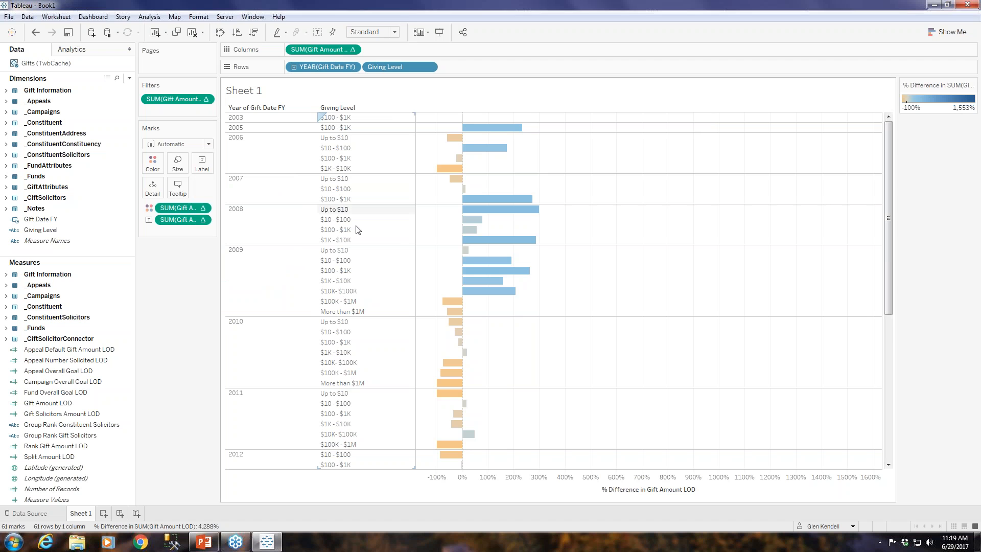
{"action": "left_click", "coordinate": [201, 164]}
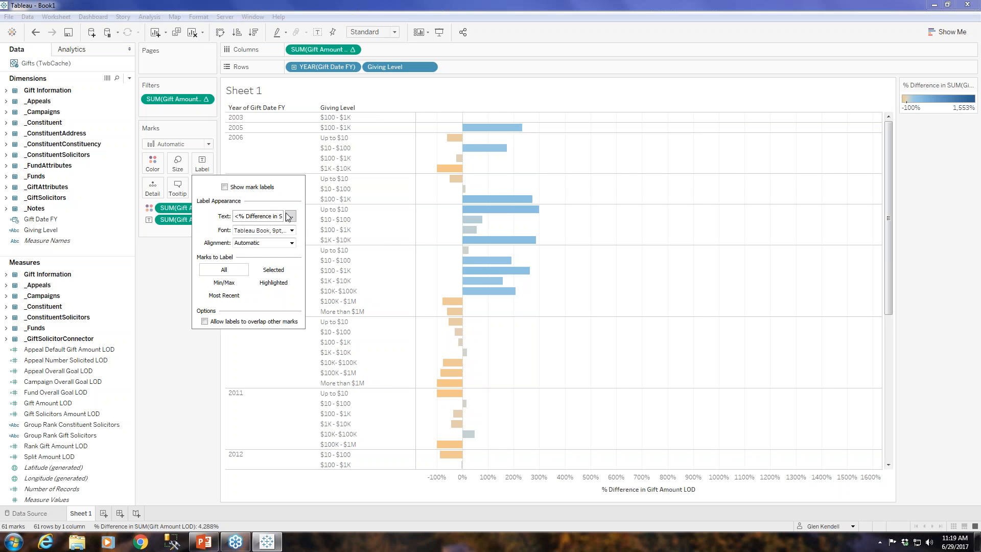
{"action": "left_click", "coordinate": [265, 188]}
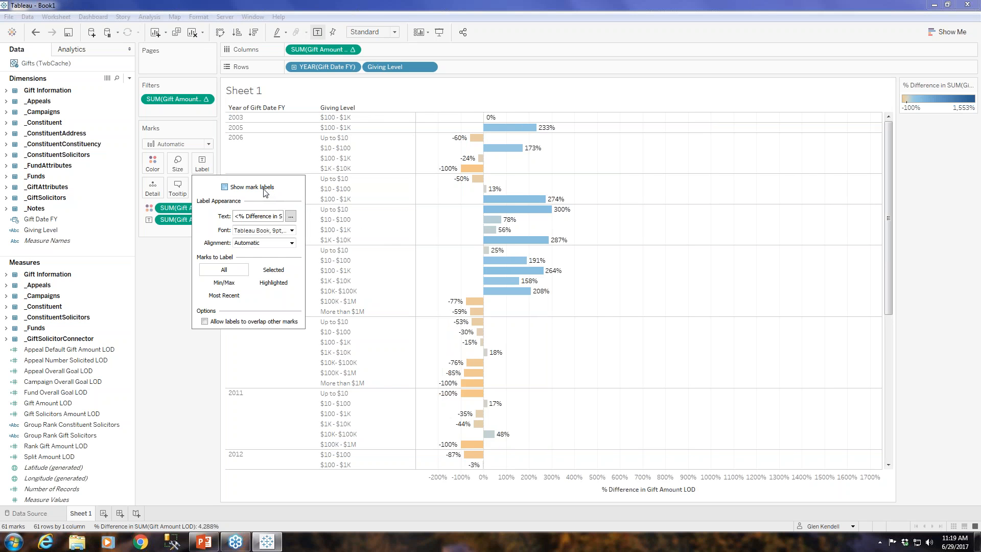
{"action": "left_click", "coordinate": [203, 359]}
{"action": "mouse_move", "coordinate": [472, 393]}
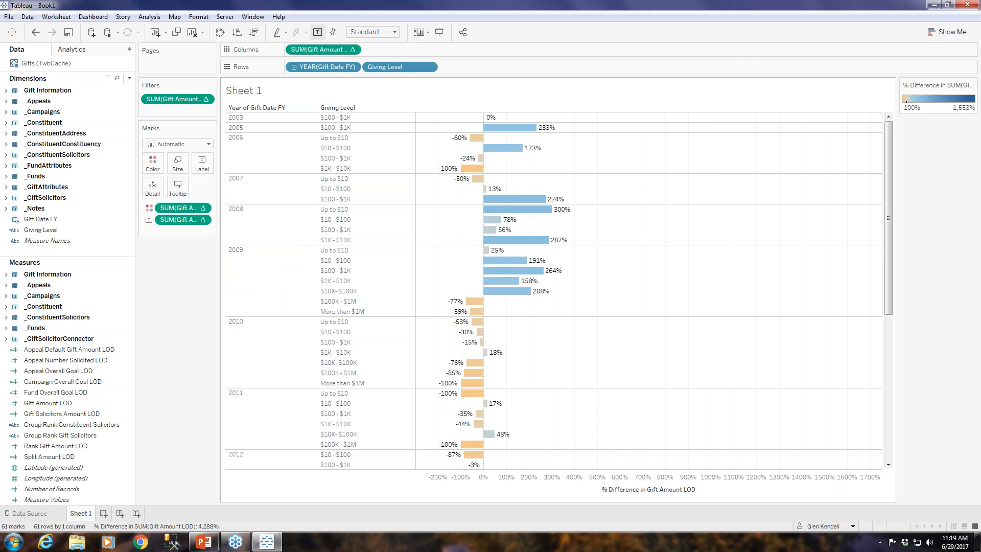
Step: Set the worksheet's default font size to 14 pt
{"action": "left_click", "coordinate": [509, 291]}
{"action": "right_click", "coordinate": [543, 293]}
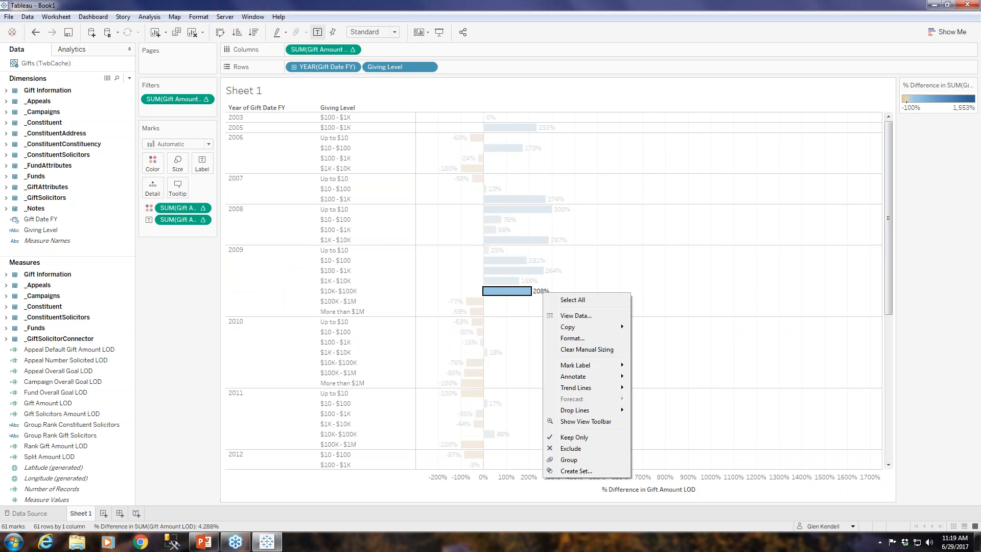
{"action": "left_click", "coordinate": [581, 339]}
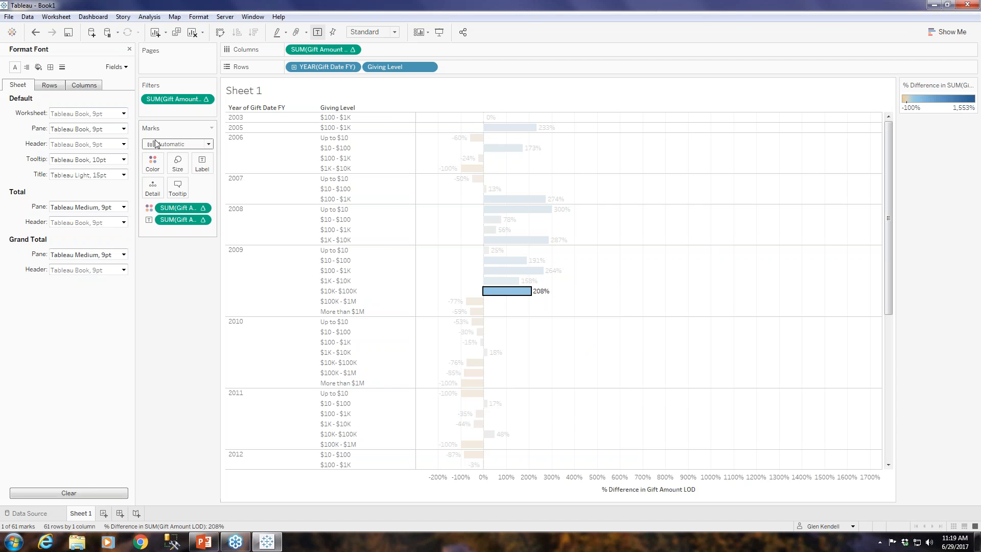
{"action": "left_click", "coordinate": [122, 129]}
{"action": "left_click", "coordinate": [75, 142]}
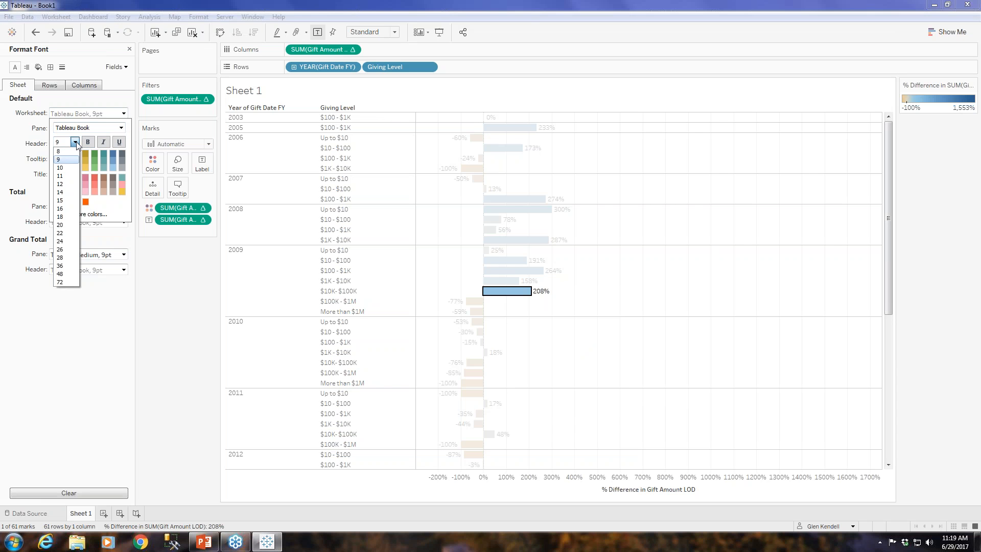
{"action": "left_click", "coordinate": [60, 185]}
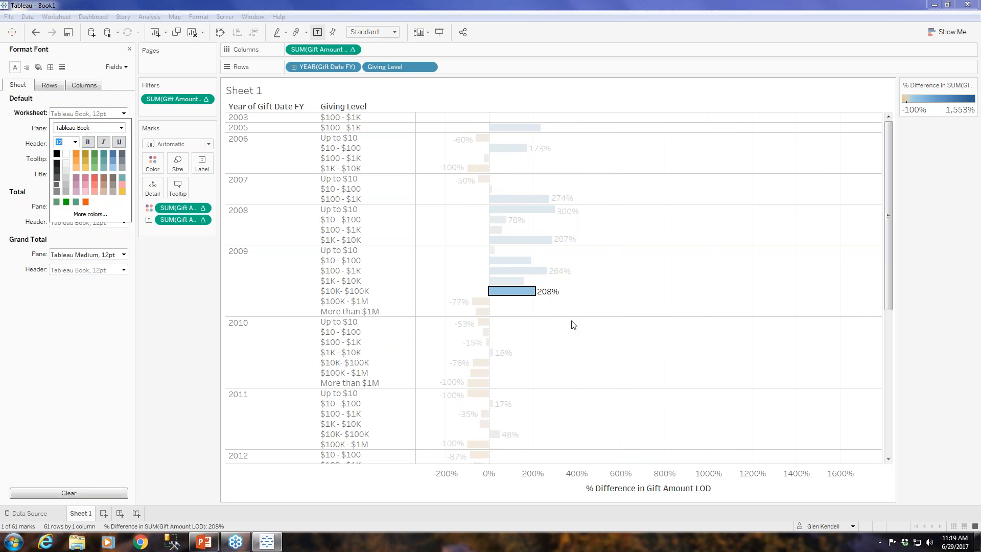
{"action": "left_click", "coordinate": [75, 142]}
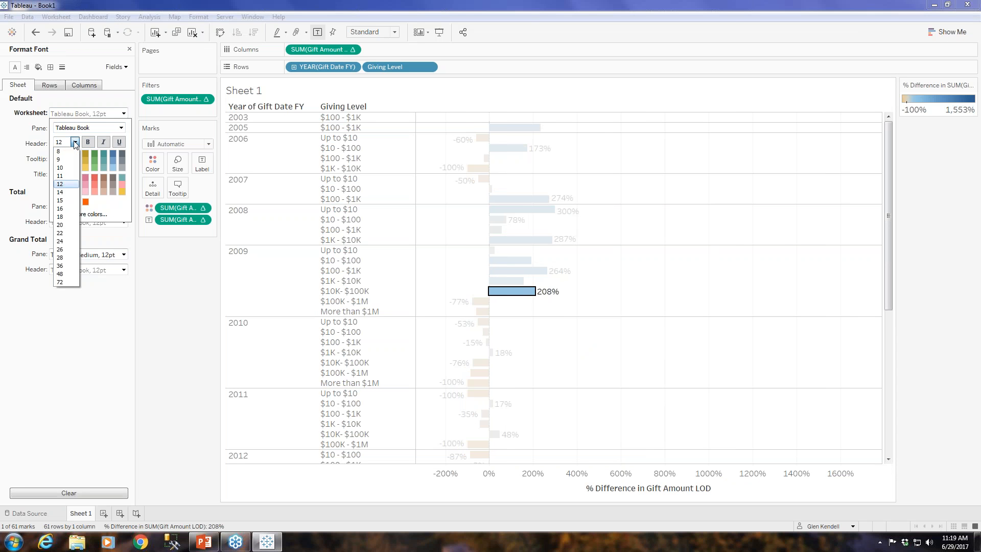
{"action": "left_click", "coordinate": [68, 193]}
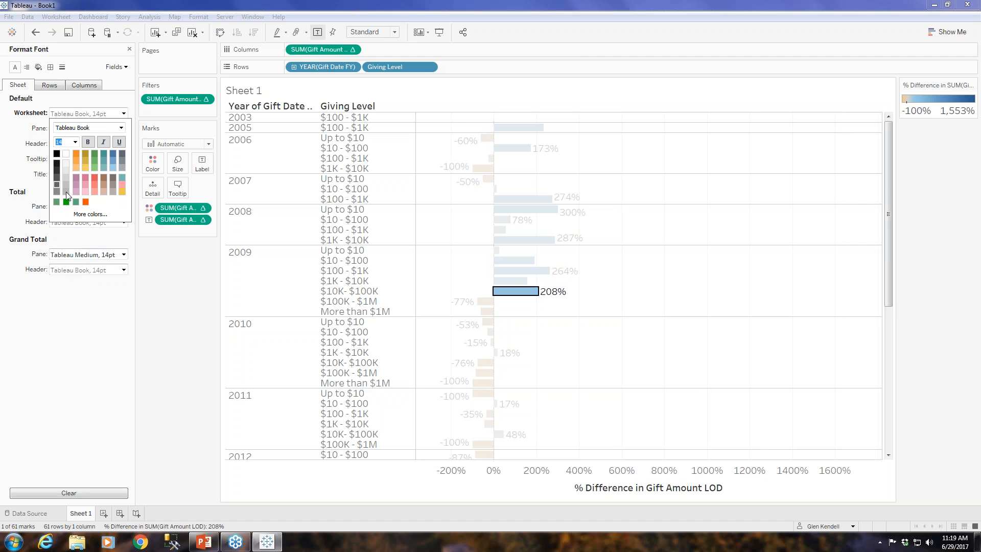
{"action": "left_click", "coordinate": [701, 301]}
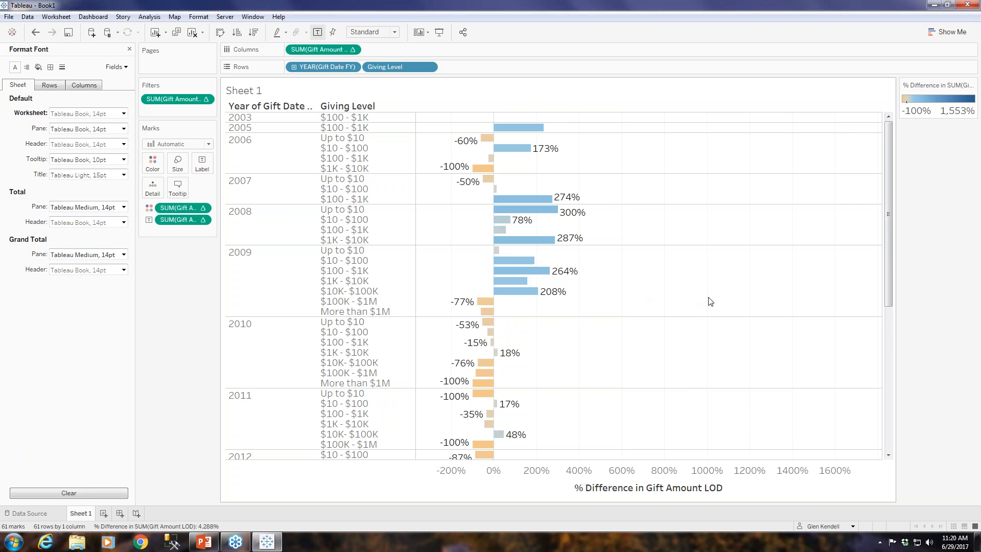
Step: Try allowing labels to overlap other marks, and turn the option off again
{"action": "left_click", "coordinate": [202, 167]}
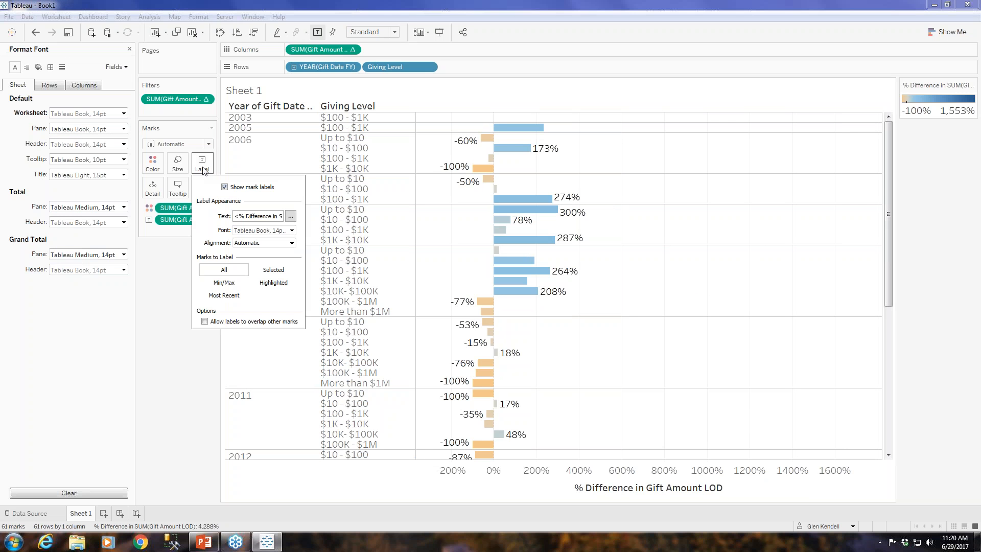
{"action": "left_click", "coordinate": [204, 321]}
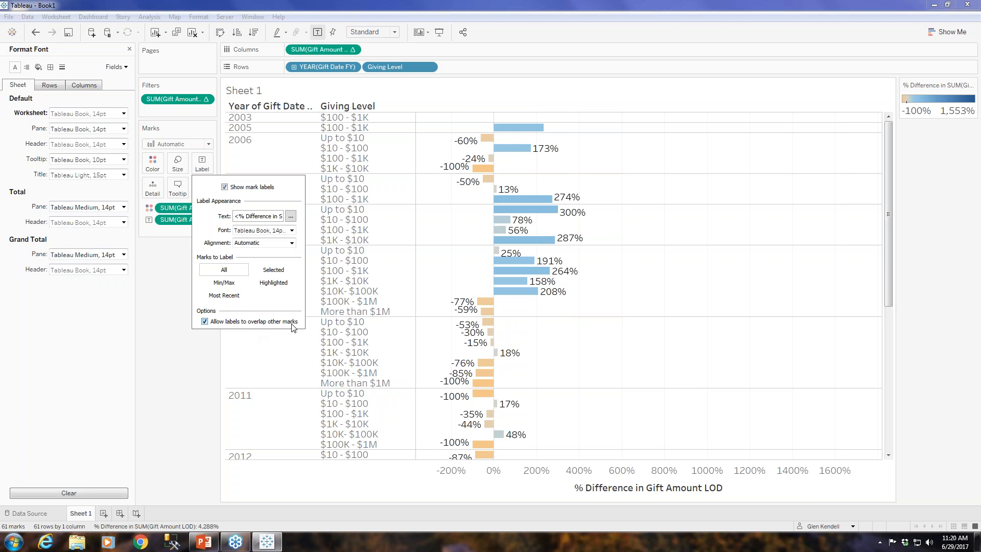
{"action": "left_click", "coordinate": [205, 322]}
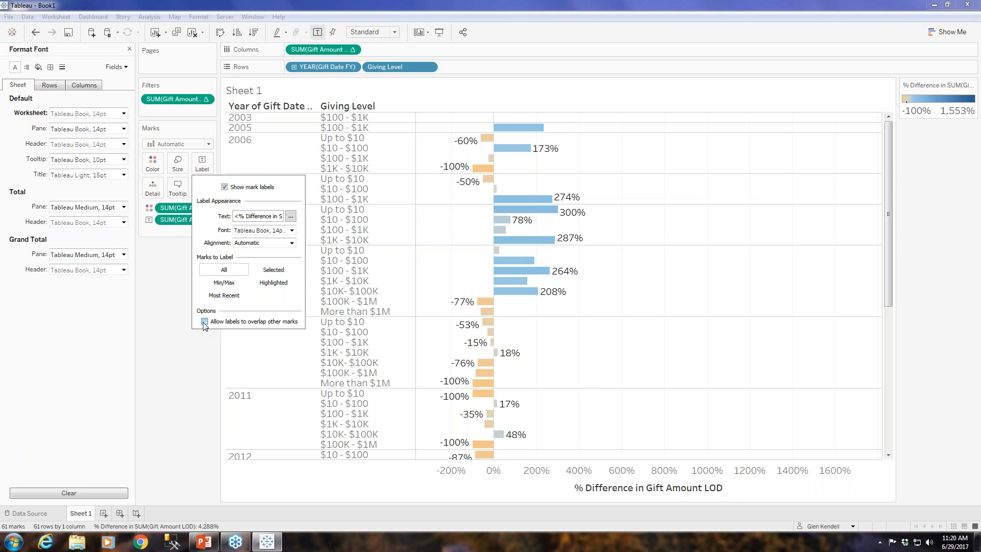
{"action": "left_click", "coordinate": [168, 333]}
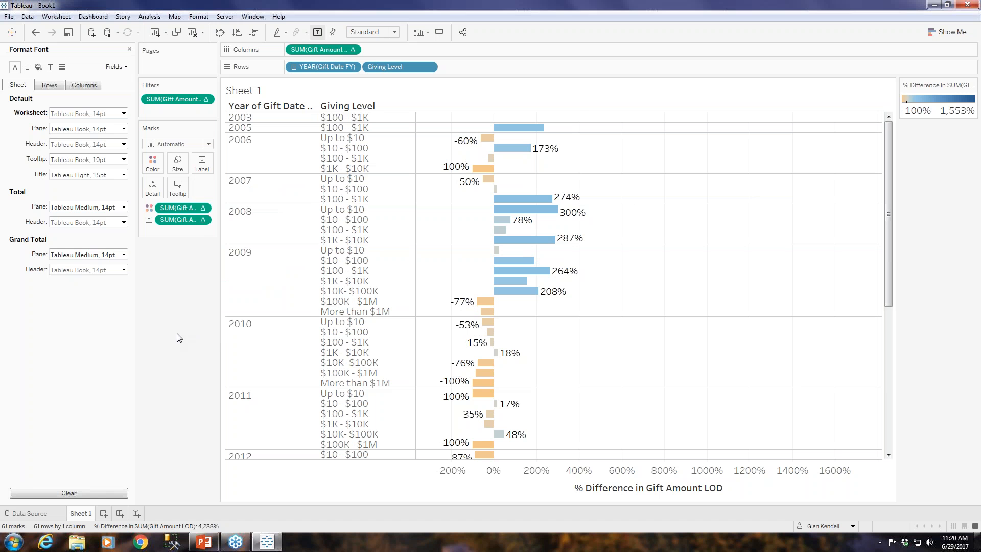
Step: Close the font formatting and color the bars with the Red-Green Diverging palette, using 4 stepped colors
{"action": "left_click", "coordinate": [129, 49]}
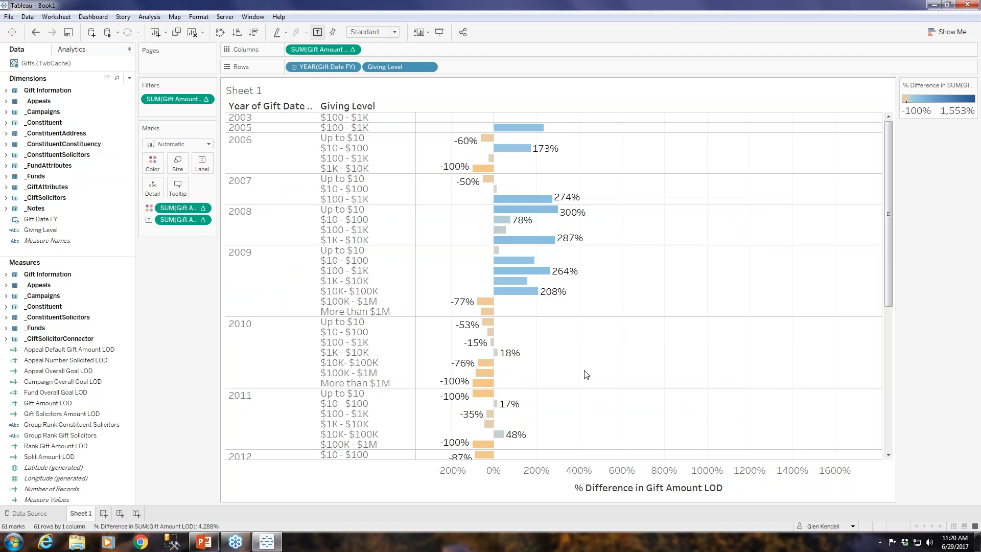
{"action": "scroll", "coordinate": [564, 401], "scroll_direction": "down", "scroll_amount": 2}
{"action": "scroll", "coordinate": [564, 401], "scroll_direction": "down", "scroll_amount": 7}
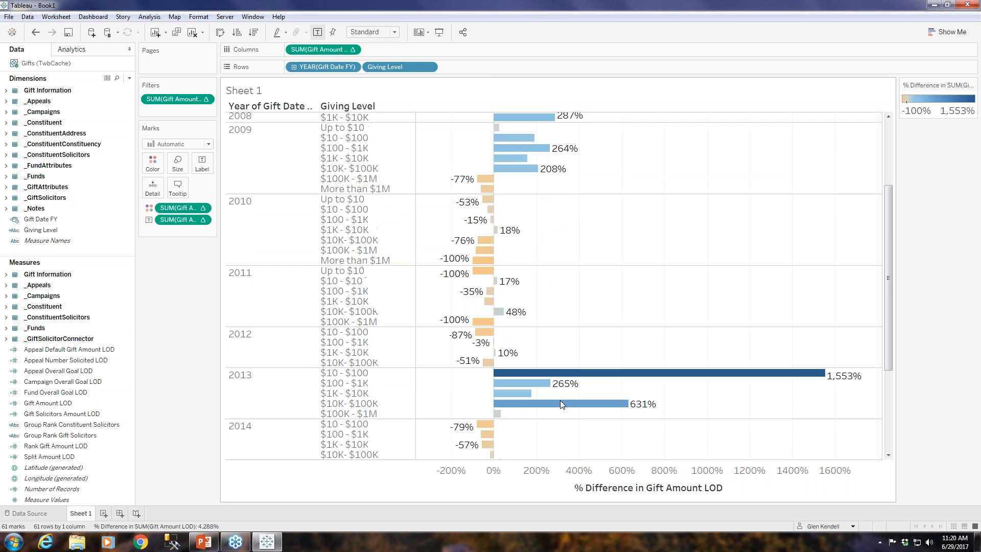
{"action": "scroll", "coordinate": [562, 406], "scroll_direction": "down", "scroll_amount": 1}
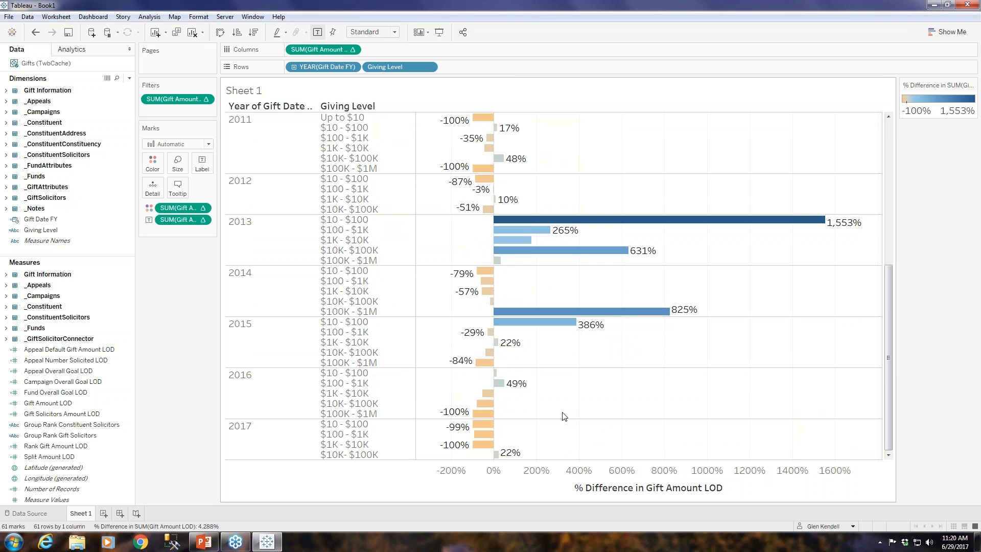
{"action": "scroll", "coordinate": [564, 411], "scroll_direction": "up", "scroll_amount": 9}
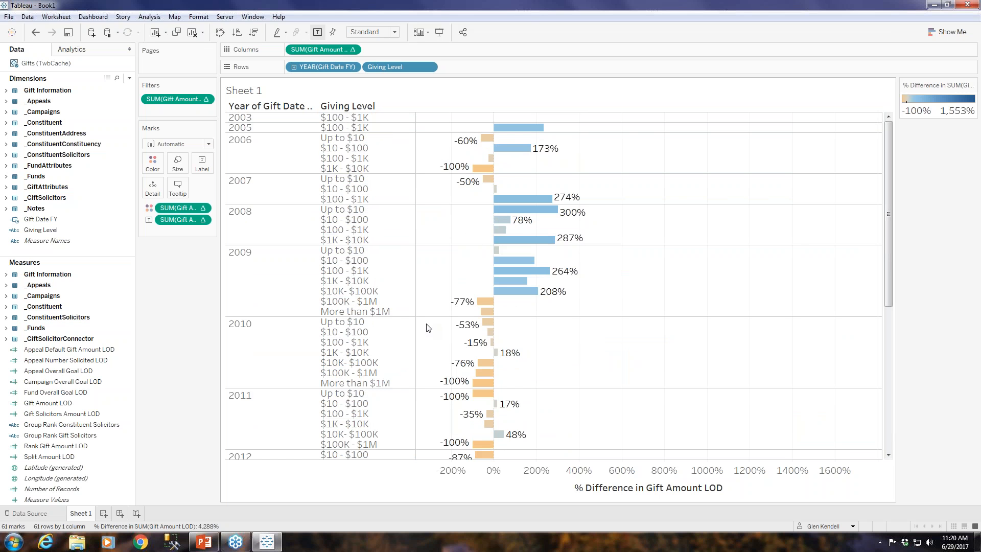
{"action": "left_click", "coordinate": [150, 162]}
{"action": "left_click", "coordinate": [183, 197]}
{"action": "left_click", "coordinate": [469, 227]}
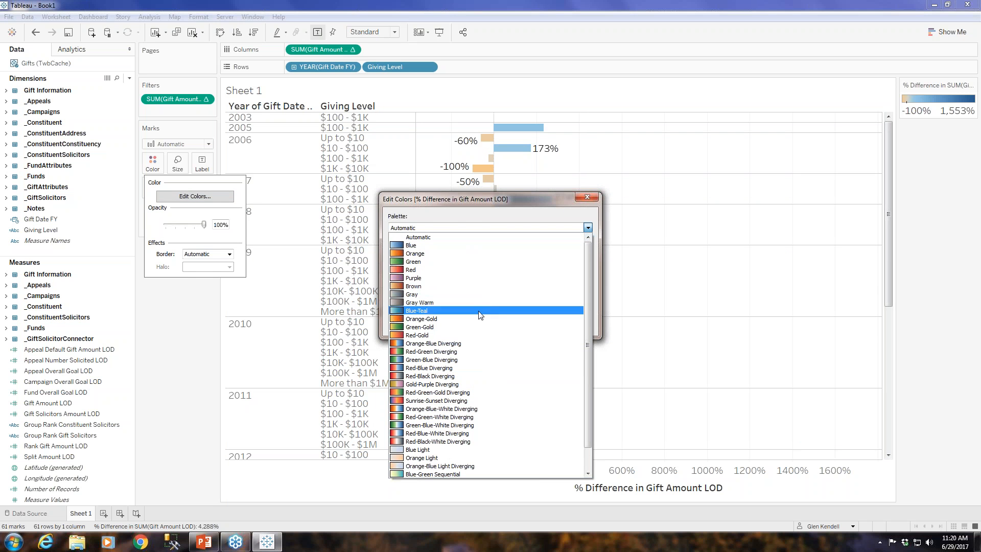
{"action": "left_click", "coordinate": [459, 353]}
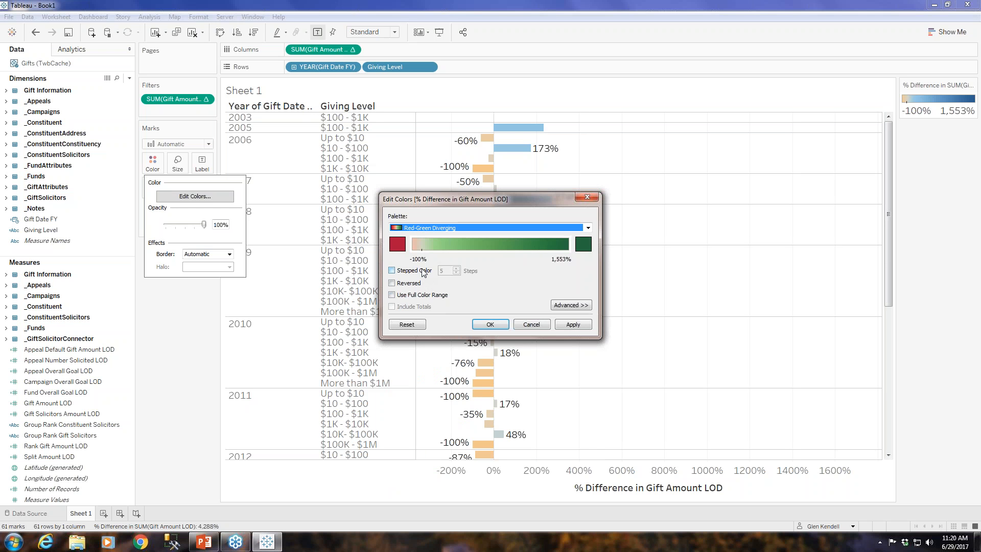
{"action": "left_click", "coordinate": [423, 273]}
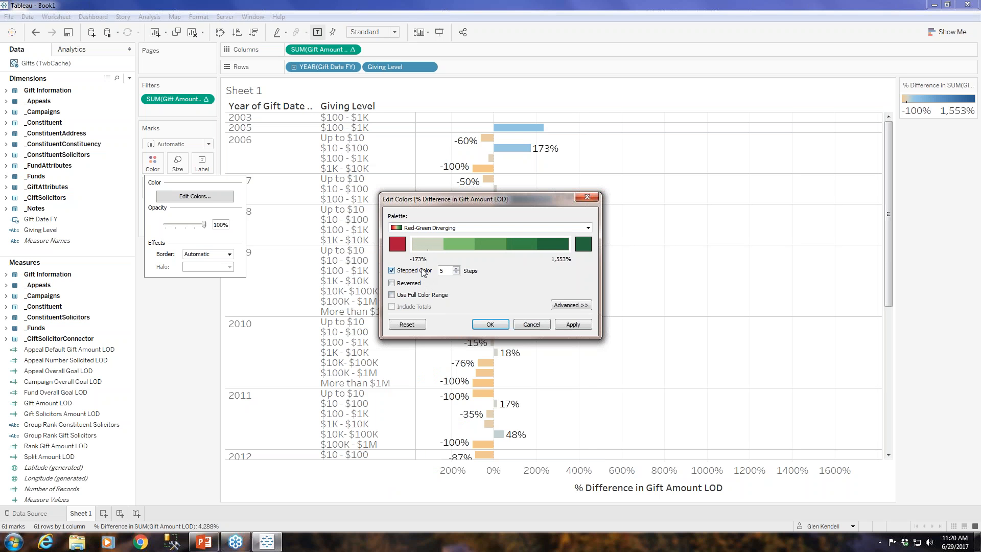
{"action": "left_click", "coordinate": [457, 274]}
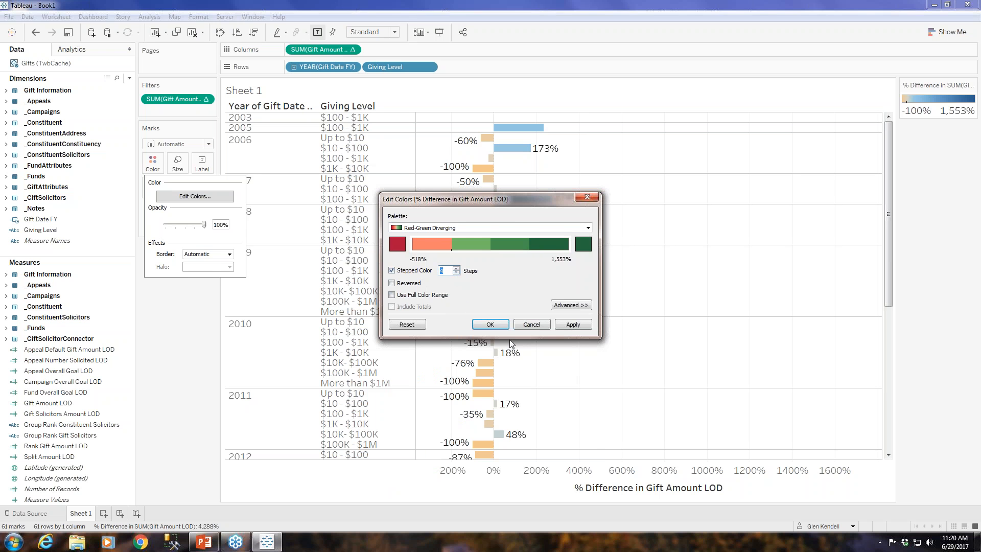
{"action": "left_click", "coordinate": [490, 325]}
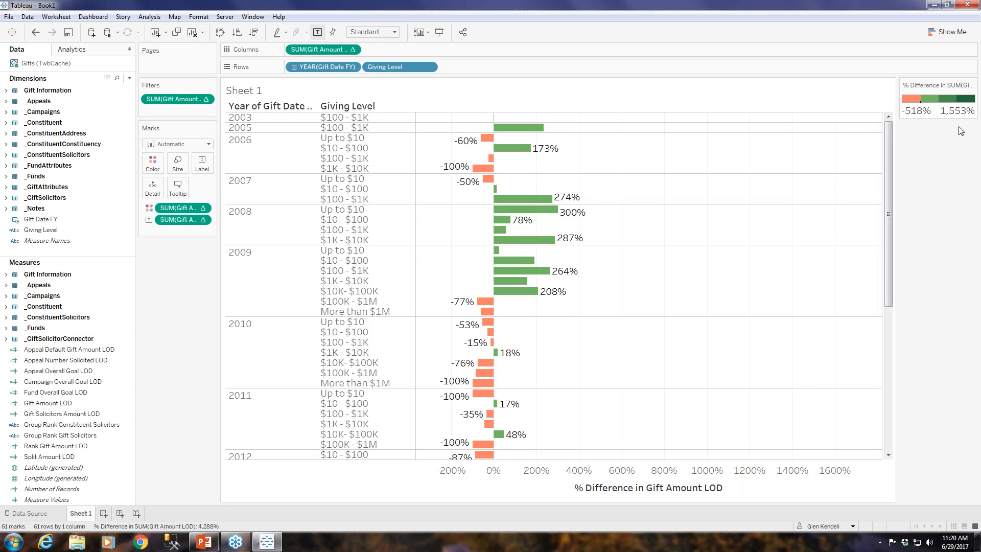
{"action": "left_click", "coordinate": [844, 141]}
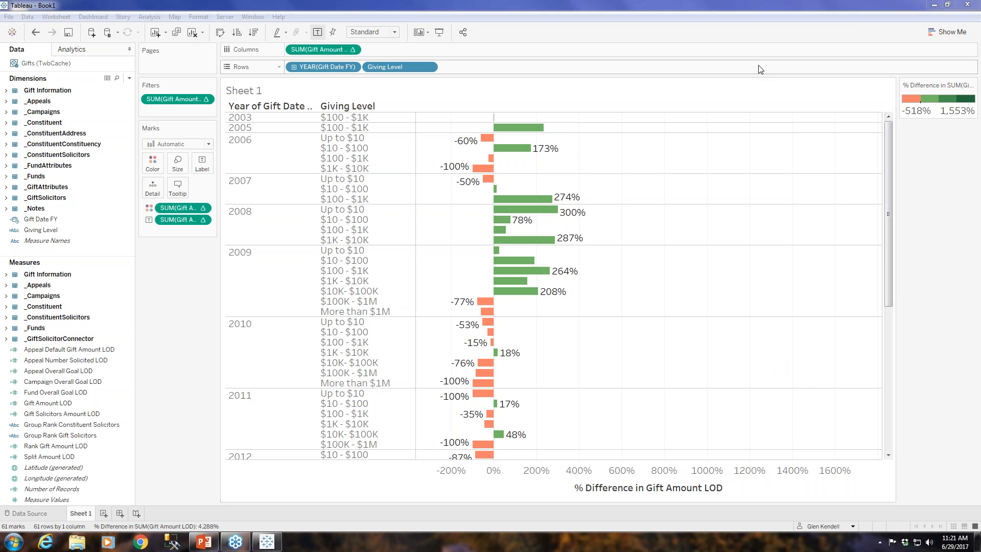
{"action": "left_click", "coordinate": [898, 245]}
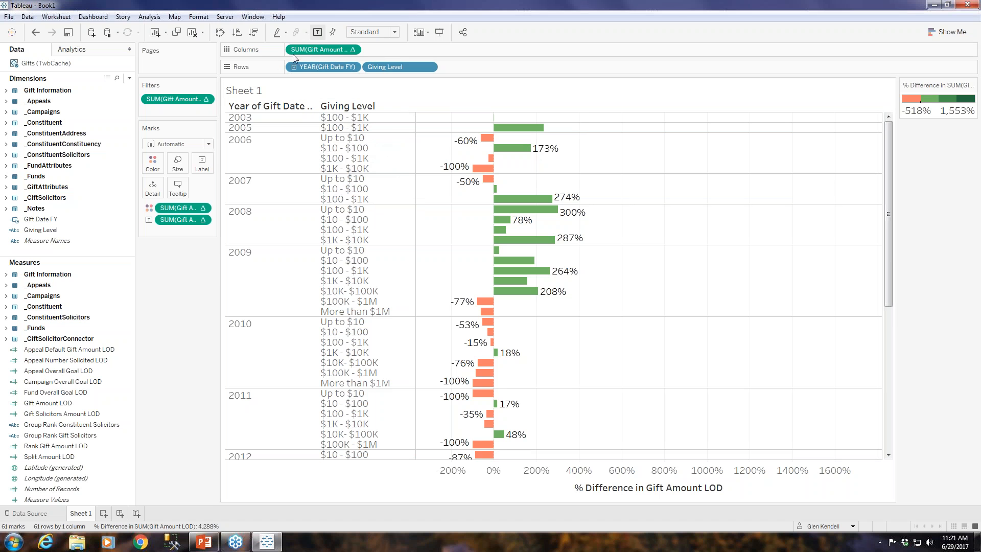
Step: Clear the table calculation from the Gift Amount LOD fields used on Columns, for color and for the label
{"action": "left_click", "coordinate": [353, 50]}
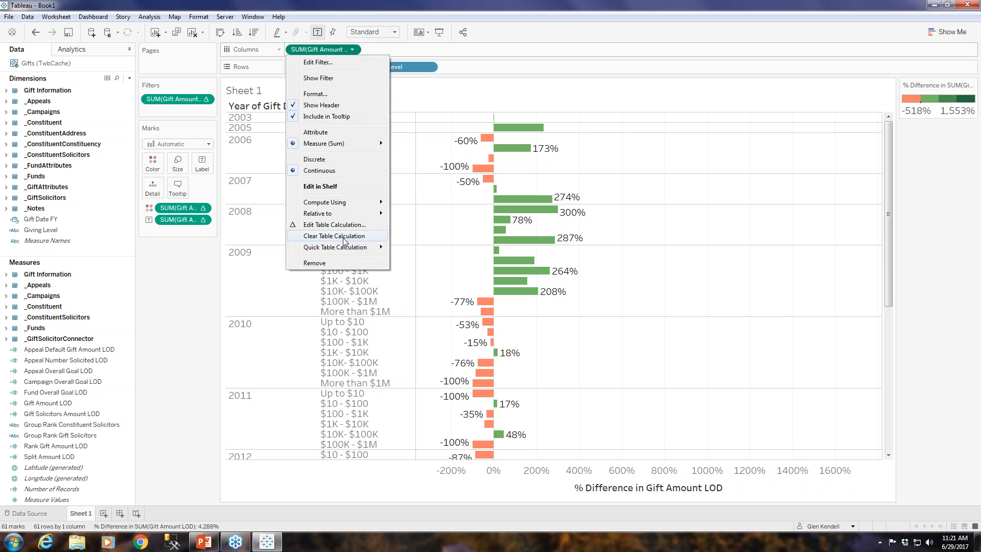
{"action": "left_click", "coordinate": [345, 236]}
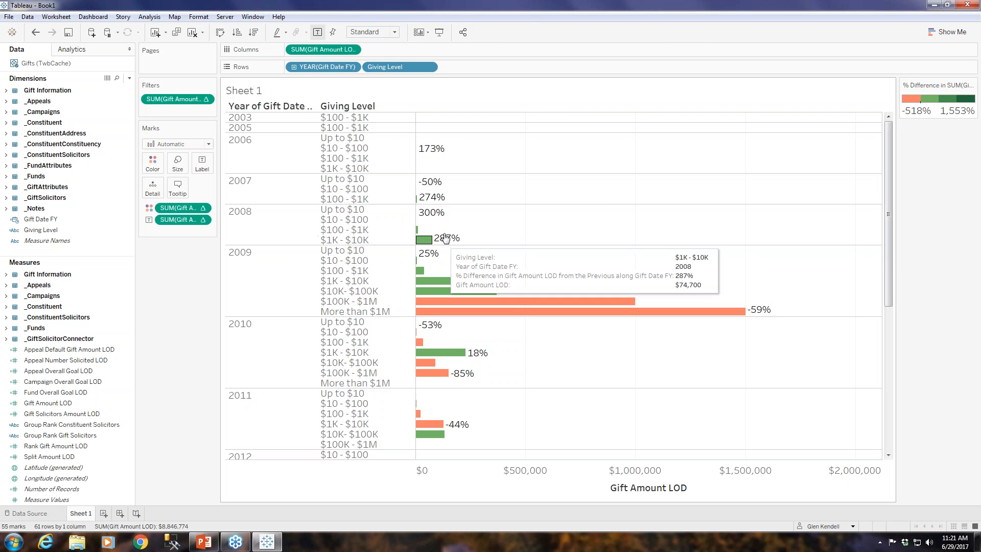
{"action": "left_click", "coordinate": [202, 208]}
{"action": "left_click", "coordinate": [203, 382]}
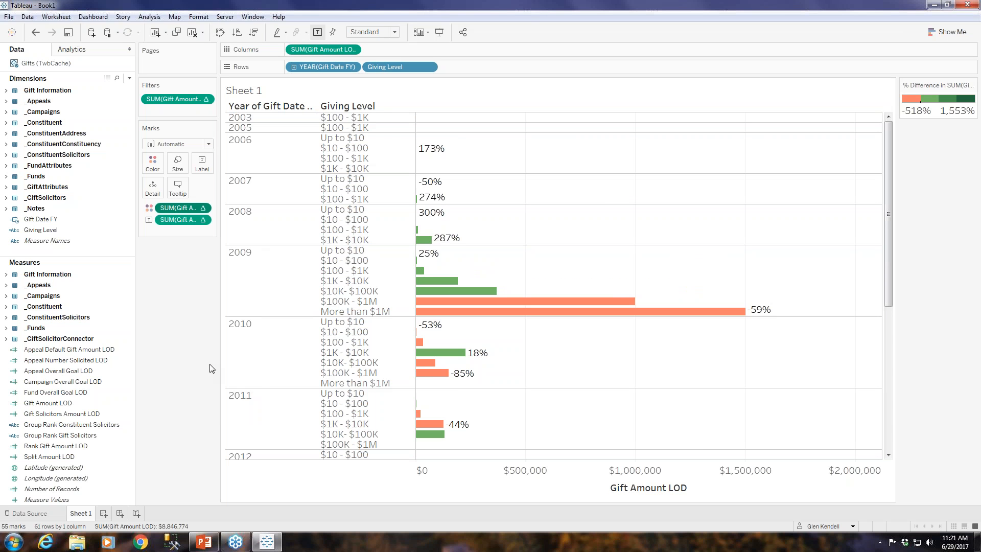
{"action": "left_click", "coordinate": [205, 220]}
{"action": "left_click", "coordinate": [200, 395]}
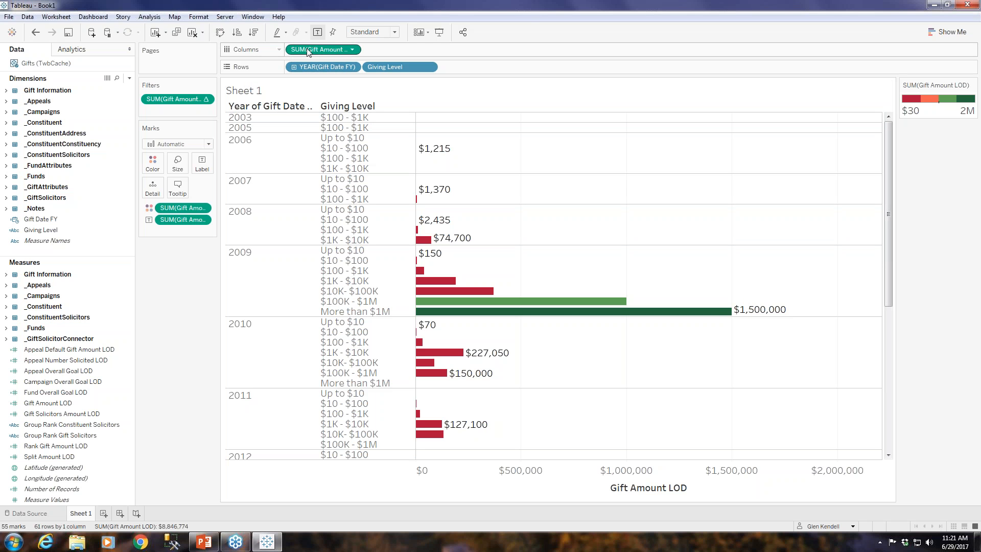
Step: Compare the gift amounts of the $1K - $10K giving level across fiscal years 2008, 2009 and 2010
{"action": "mouse_move", "coordinate": [624, 310]}
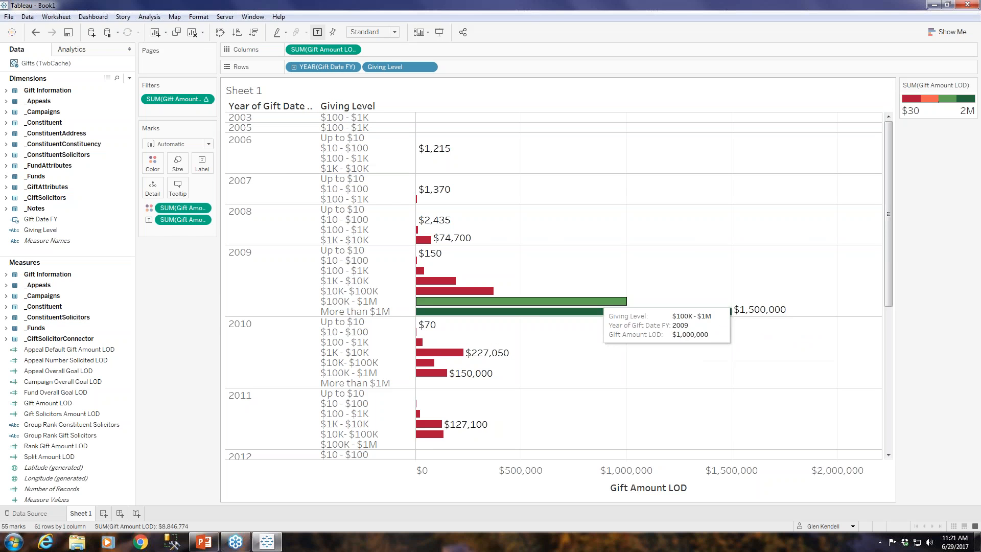
{"action": "left_click", "coordinate": [353, 50]}
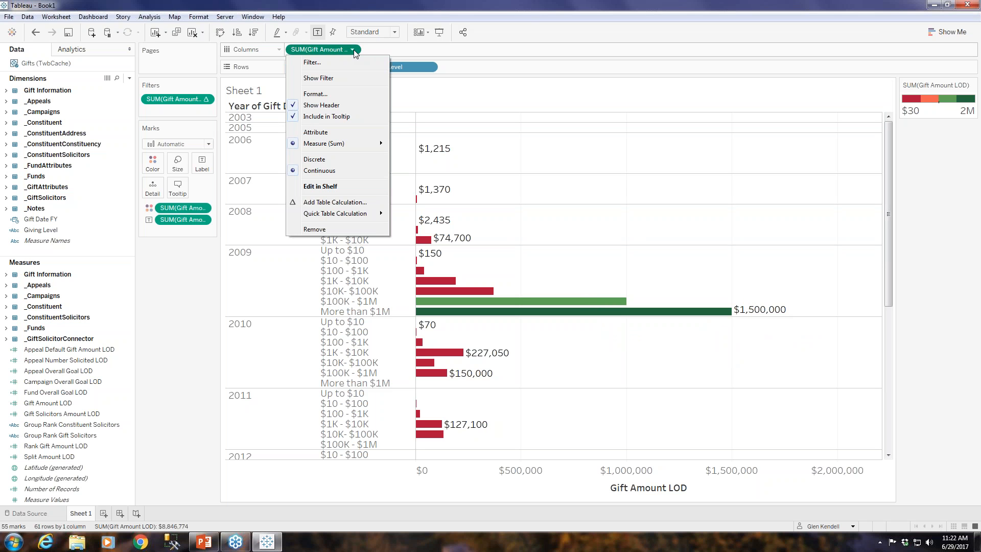
{"action": "left_click", "coordinate": [599, 335]}
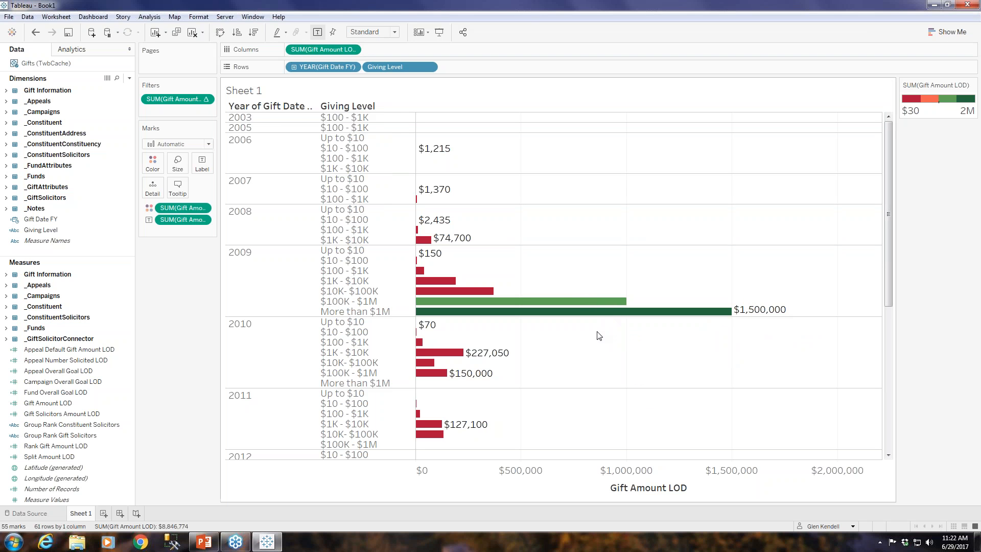
{"action": "mouse_move", "coordinate": [580, 316]}
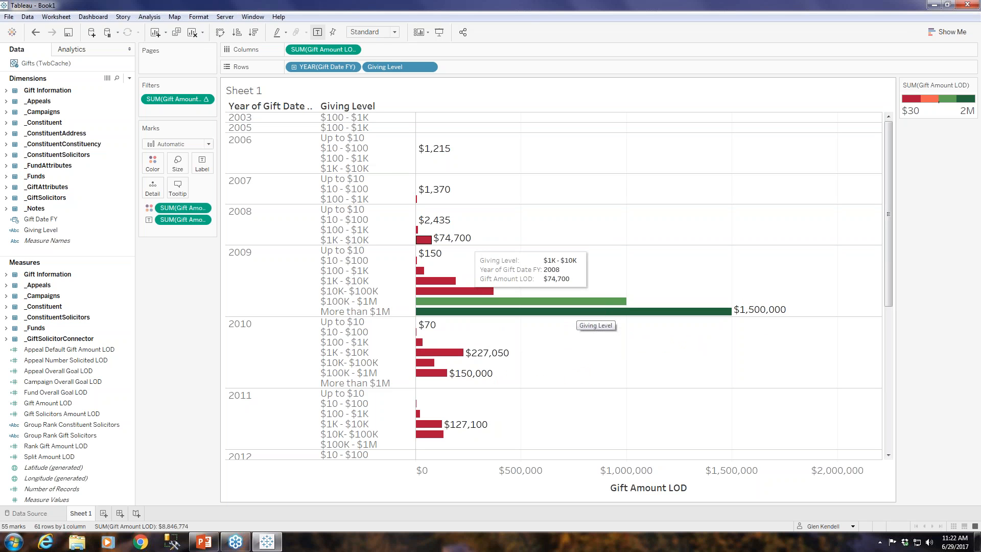
{"action": "mouse_move", "coordinate": [452, 353]}
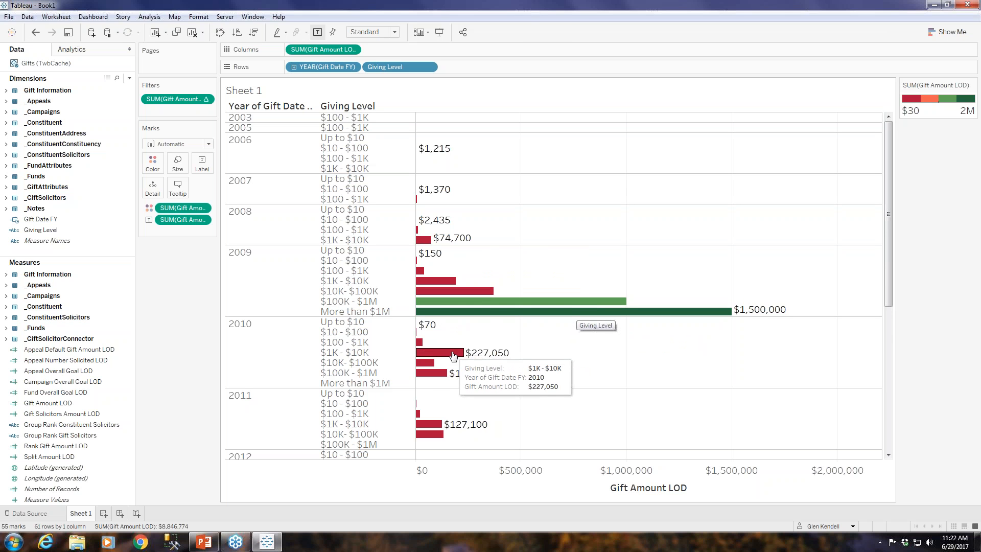
{"action": "mouse_move", "coordinate": [444, 286]}
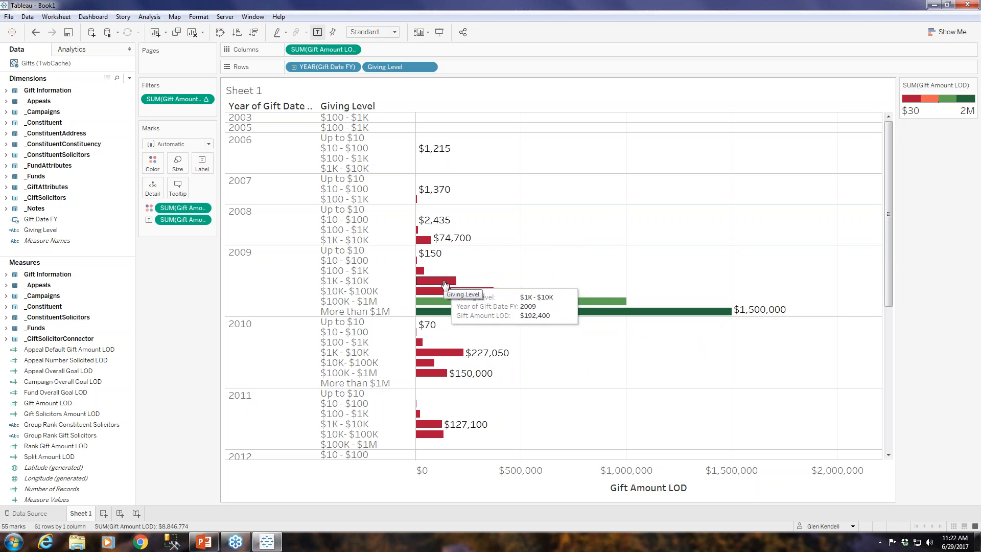
Step: Apply a Percent Difference quick table calculation to the Gift Amount LOD field on Columns, computed using Gift Date FY
{"action": "left_click", "coordinate": [354, 50]}
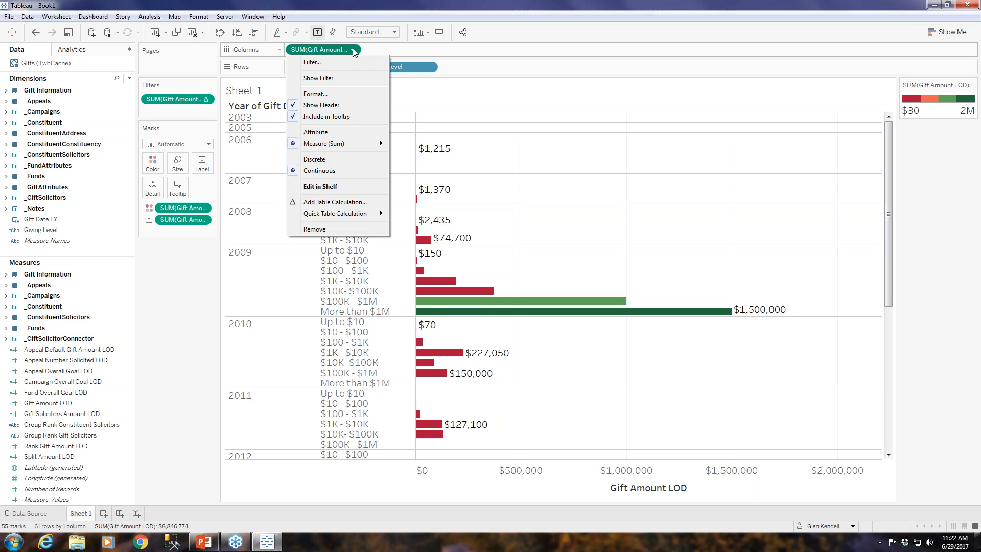
{"action": "mouse_move", "coordinate": [346, 216]}
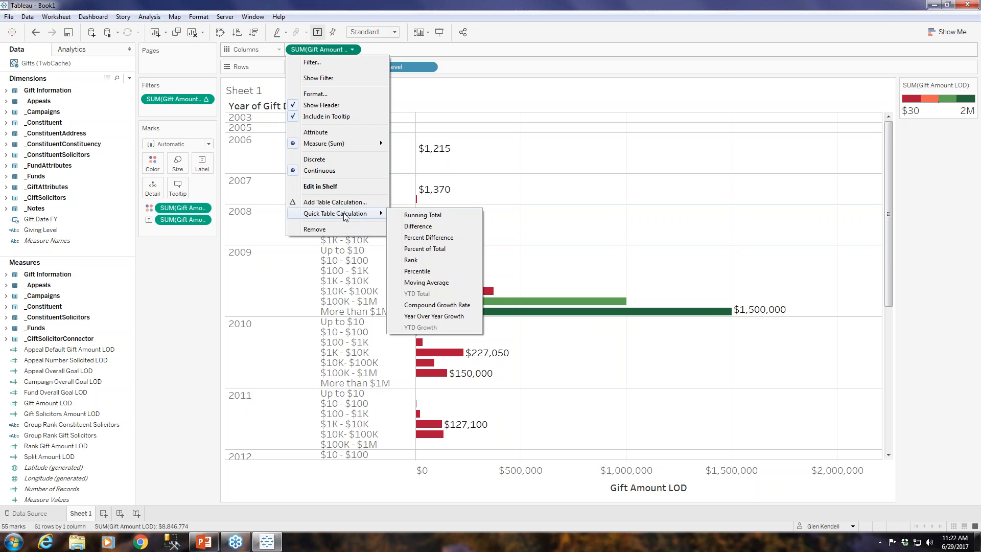
{"action": "left_click", "coordinate": [421, 239]}
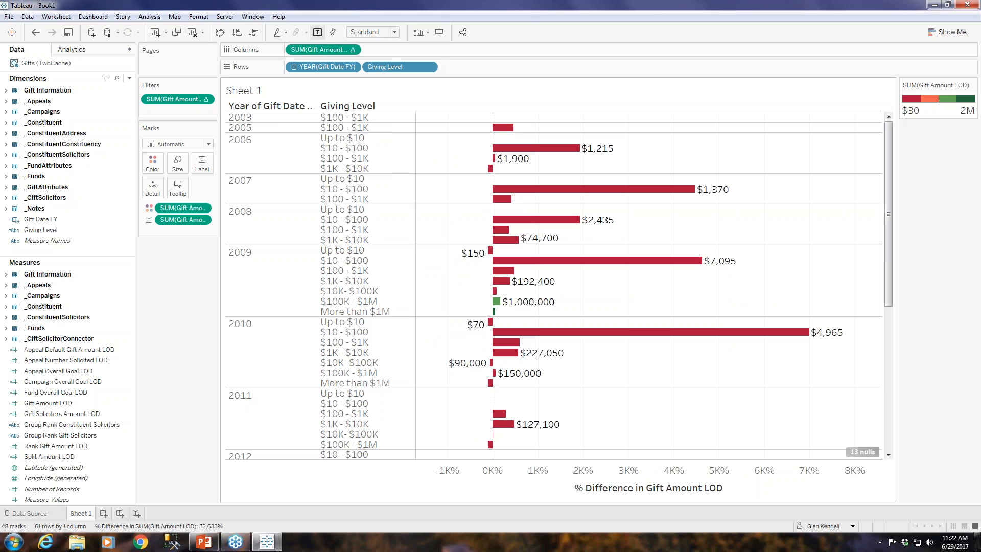
{"action": "left_click", "coordinate": [352, 49]}
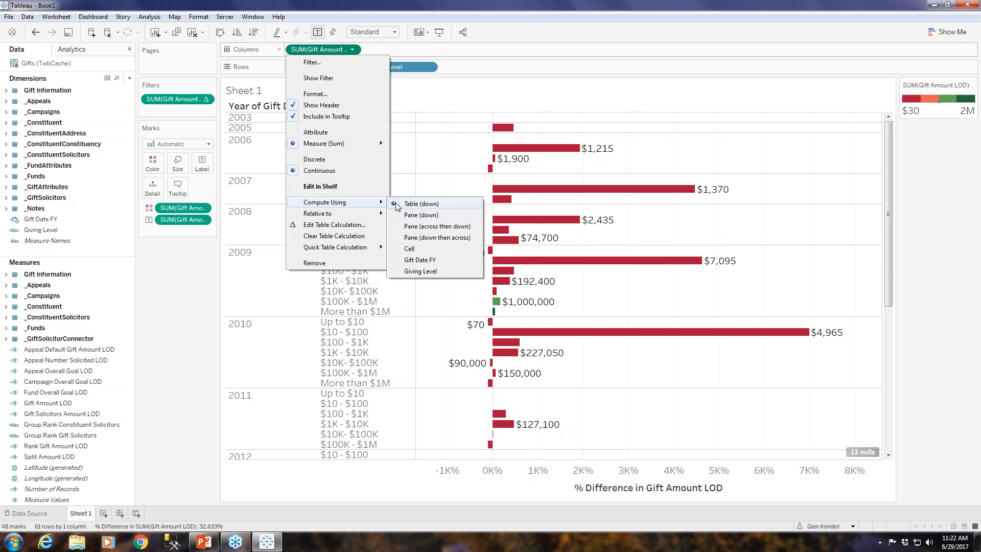
{"action": "left_click", "coordinate": [409, 261]}
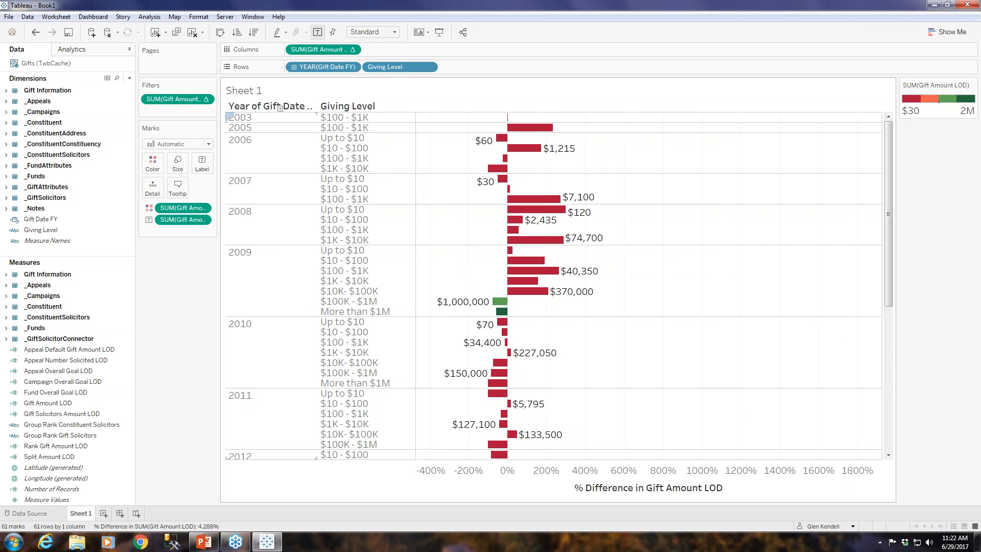
Step: Apply a Percent Difference quick table calculation to the Gift Amount LOD color field, computed using Gift Date FY
{"action": "left_click", "coordinate": [202, 209]}
{"action": "mouse_move", "coordinate": [215, 361]}
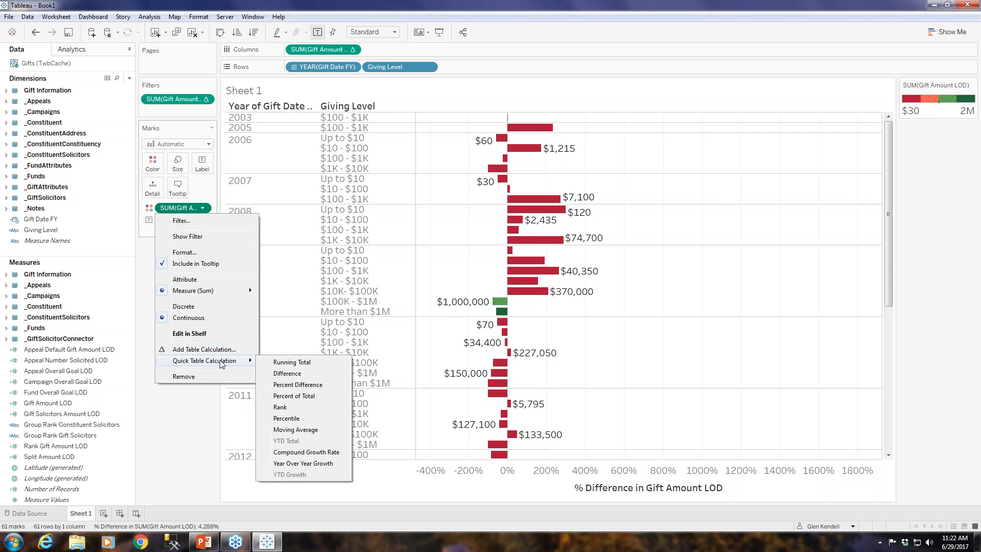
{"action": "left_click", "coordinate": [299, 385]}
{"action": "left_click", "coordinate": [202, 209]}
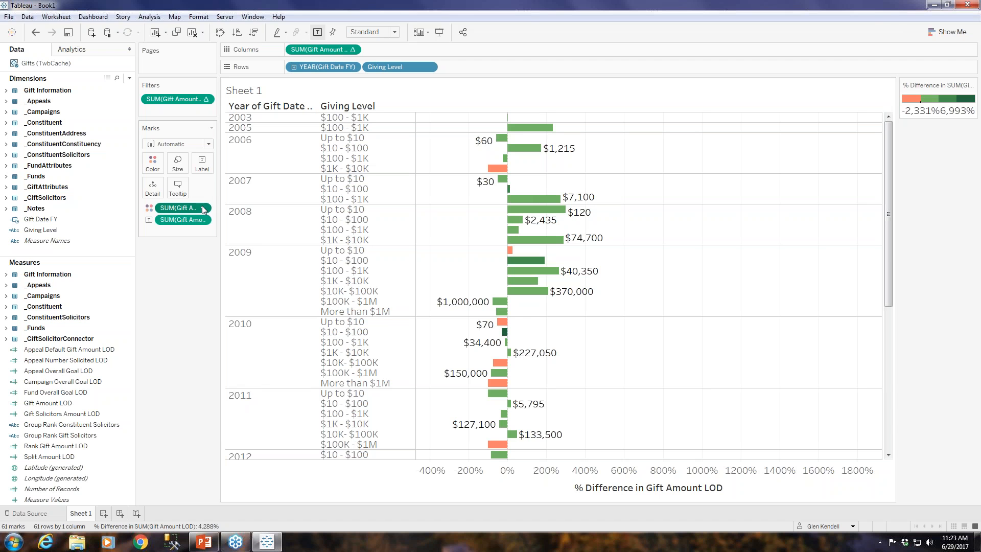
{"action": "mouse_move", "coordinate": [217, 349]}
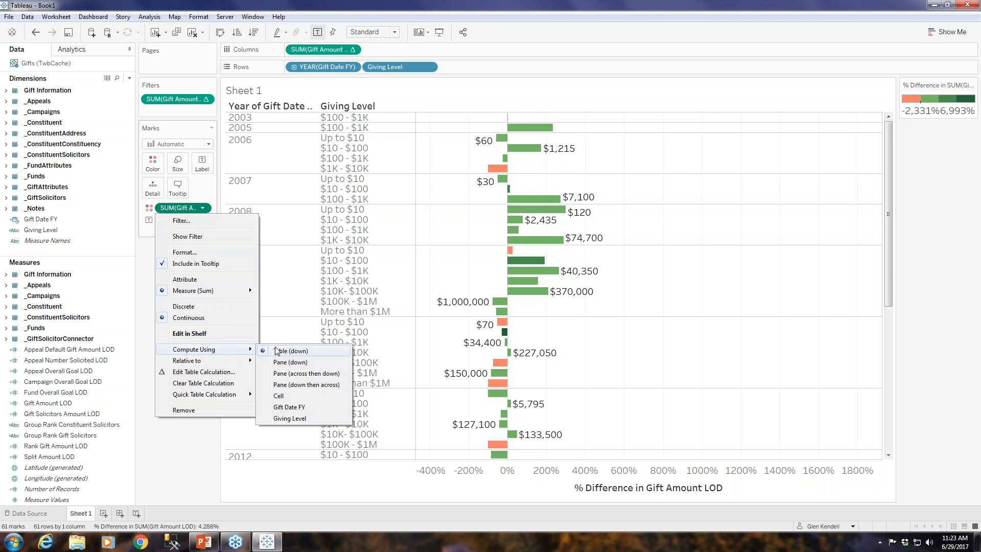
{"action": "left_click", "coordinate": [282, 412]}
Step: Apply a Percent Difference quick table calculation to the Gift Amount LOD label field, computed using Gift Date FY
{"action": "left_click", "coordinate": [202, 219]}
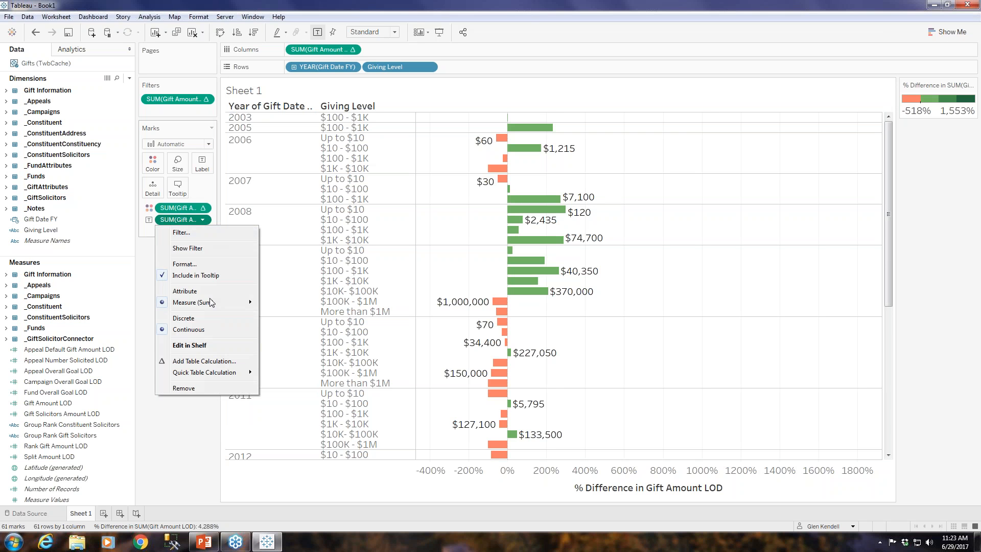
{"action": "mouse_move", "coordinate": [234, 372]}
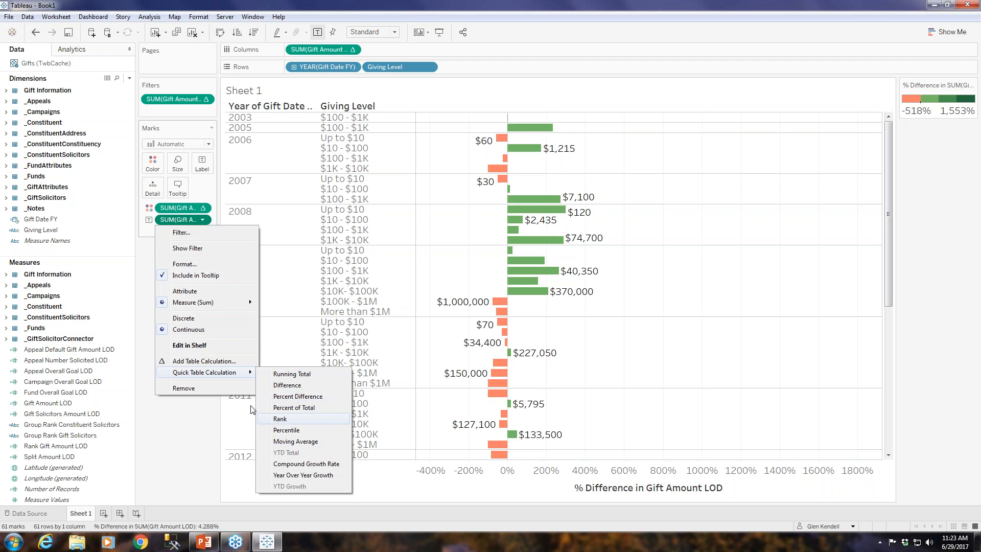
{"action": "left_click", "coordinate": [298, 396]}
{"action": "left_click", "coordinate": [202, 220]}
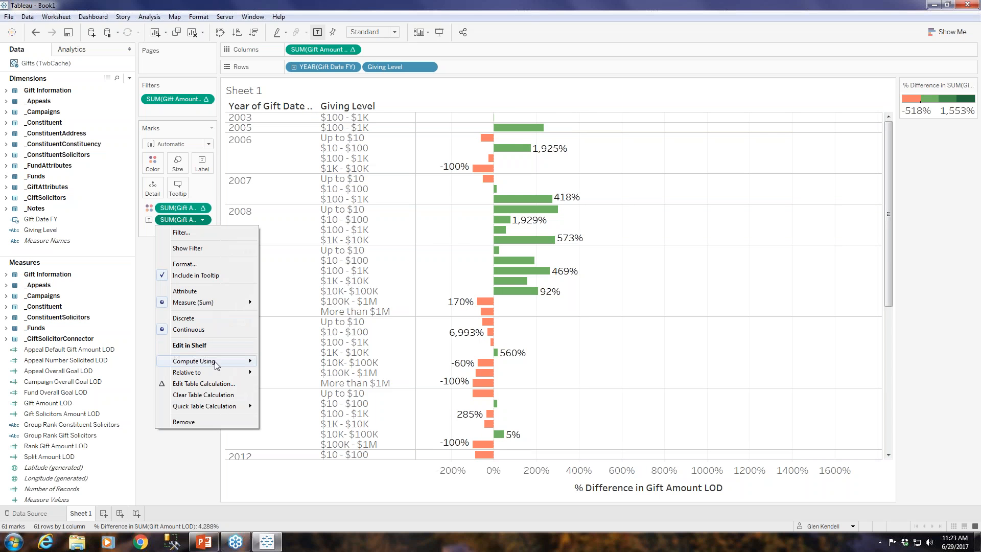
{"action": "mouse_move", "coordinate": [217, 365]}
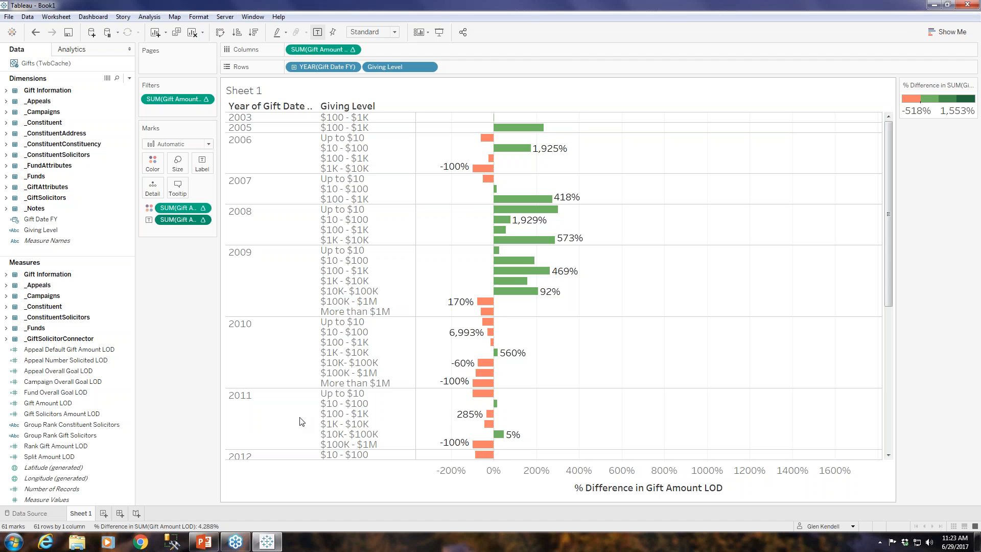
{"action": "left_click", "coordinate": [301, 420]}
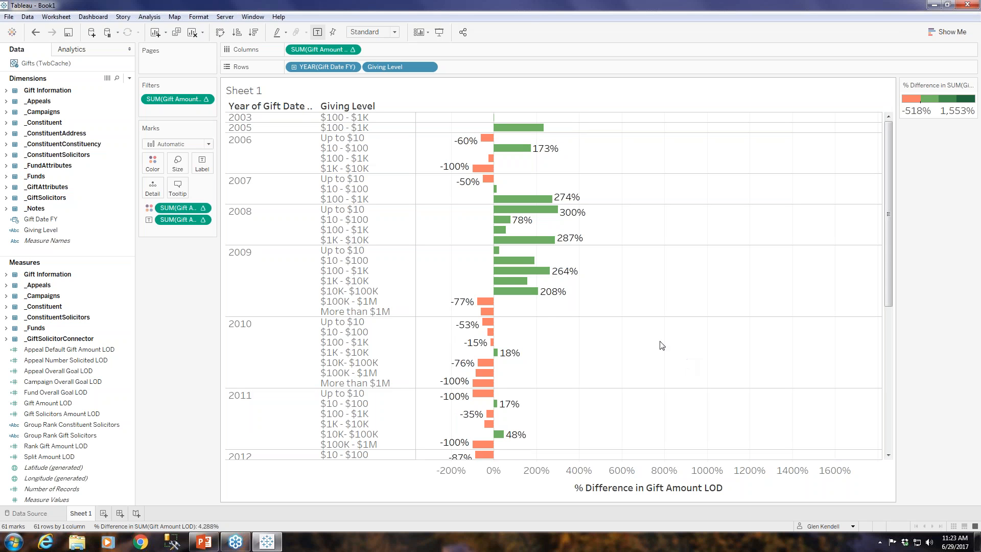
Step: Examine the percent differences by giving level from one fiscal year to the next, including the 2008 Up to $10 bar
{"action": "mouse_move", "coordinate": [499, 360]}
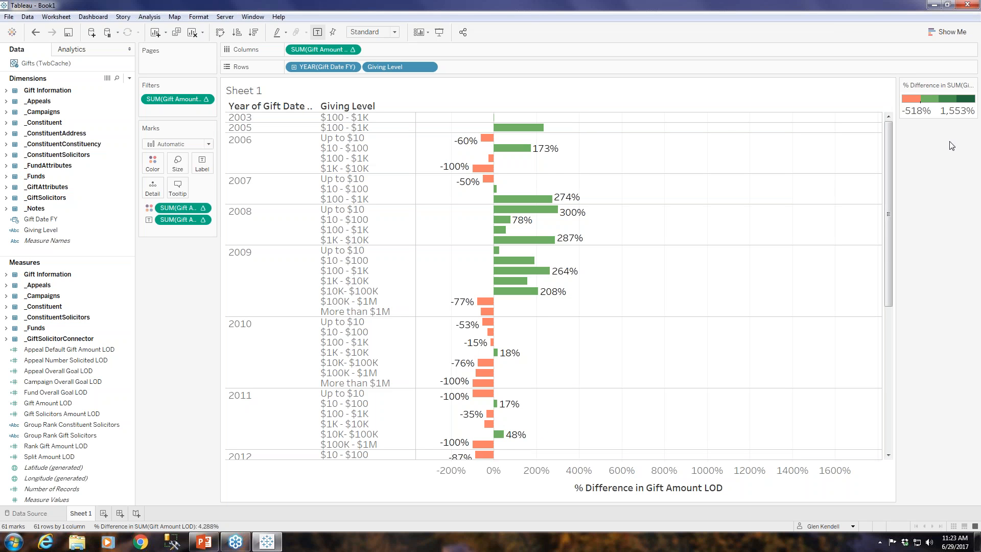
{"action": "mouse_move", "coordinate": [504, 437]}
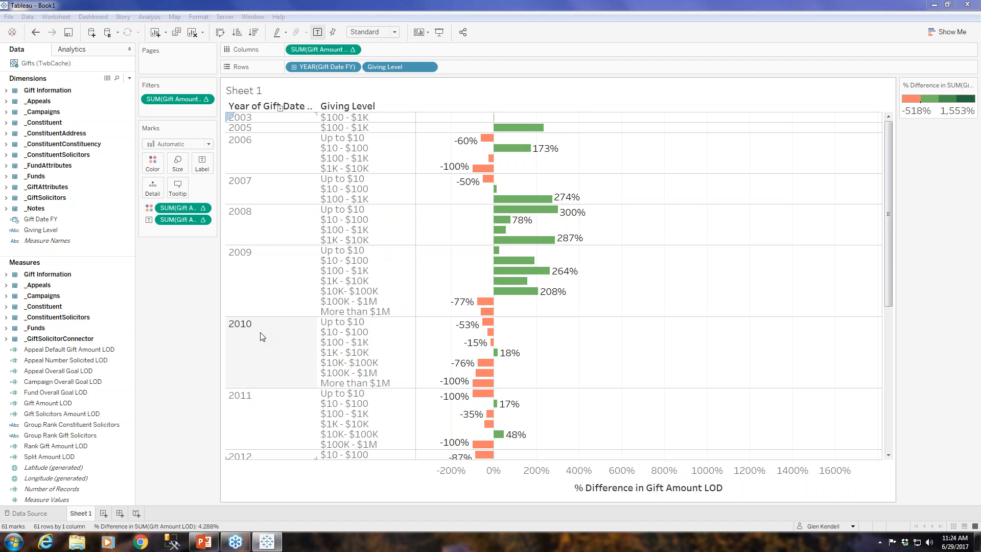
{"action": "mouse_move", "coordinate": [575, 214]}
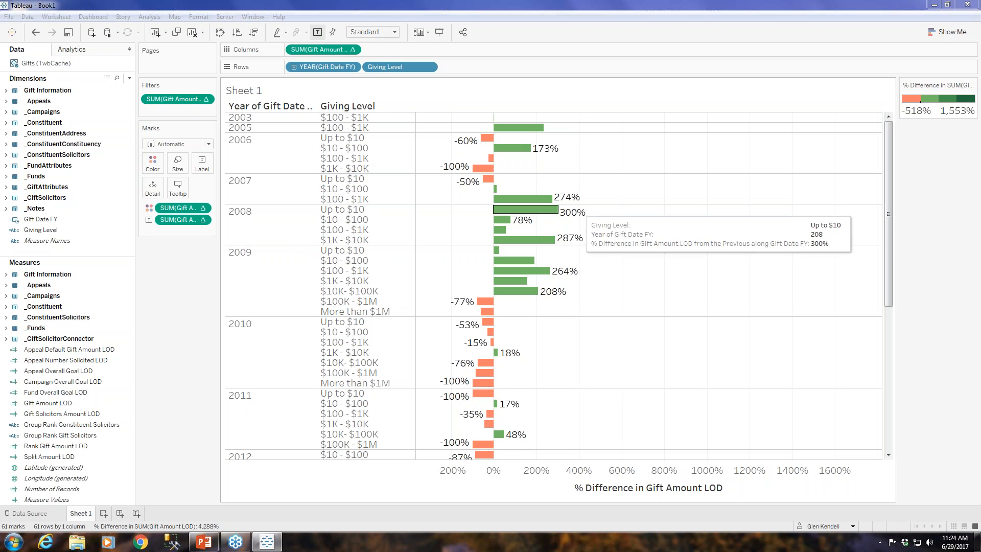
Step: Rename the worksheet as "Giving Level Year over Year"
{"action": "right_click", "coordinate": [84, 512]}
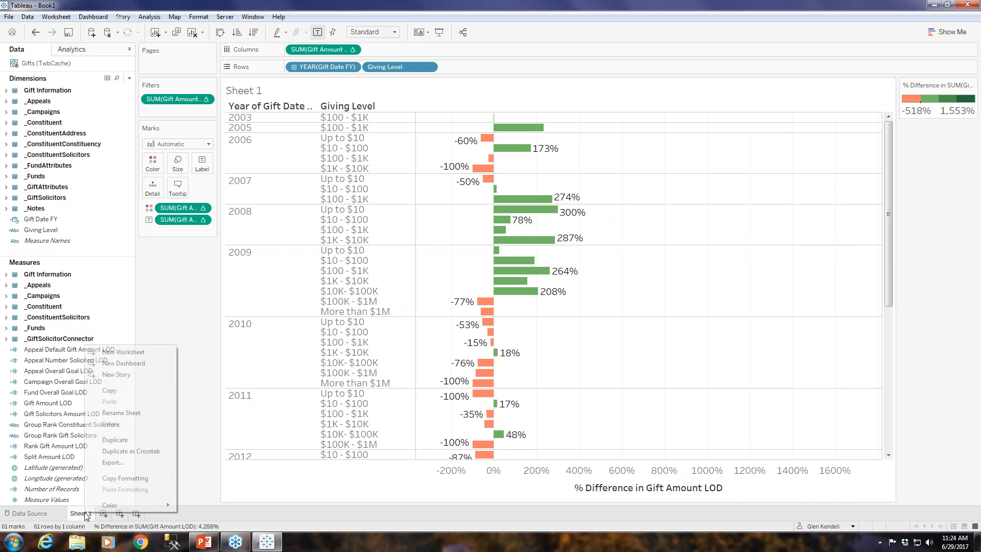
{"action": "left_click", "coordinate": [122, 413]}
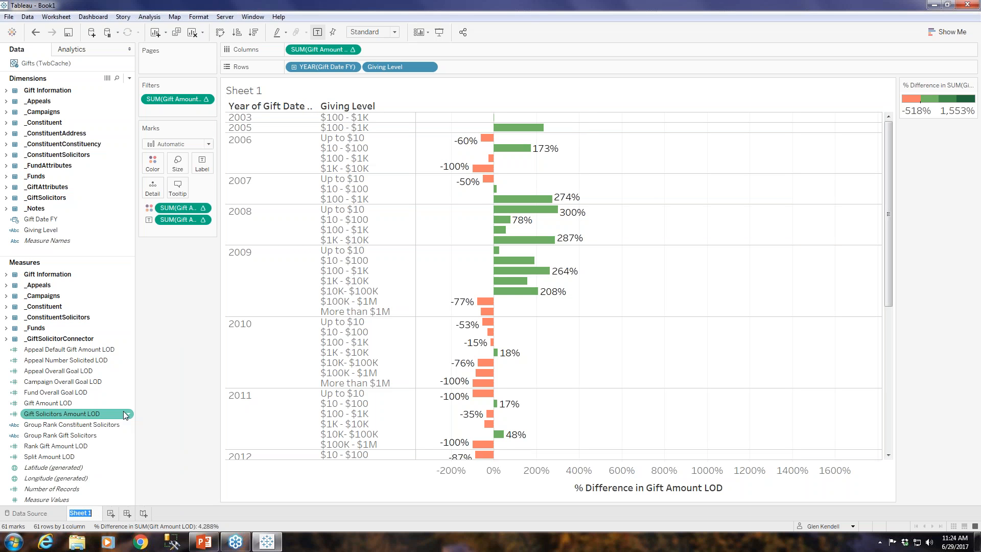
{"action": "type", "text": "Givvi"}
{"action": "key", "text": "BackSpace"}
{"action": "key", "text": "BackSpace"}
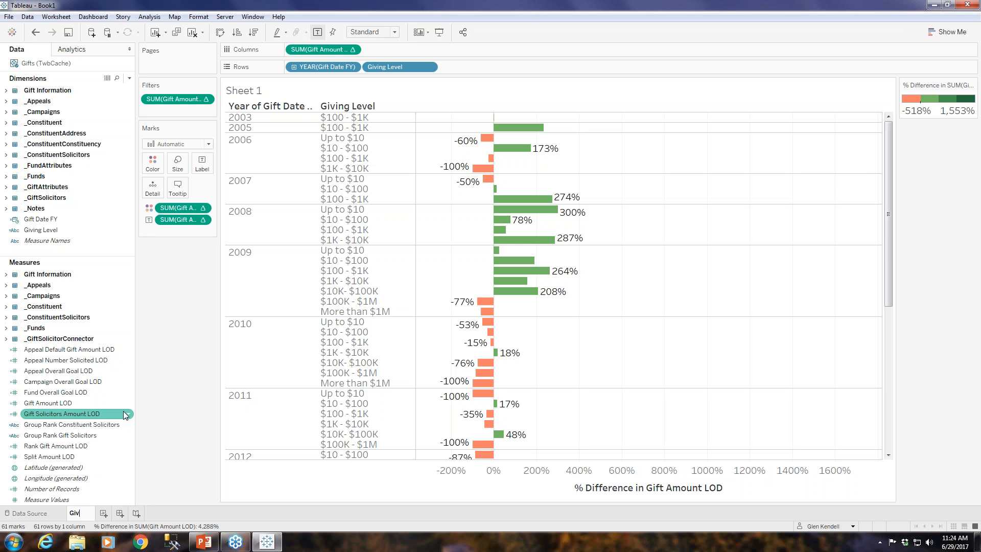
{"action": "type", "text": "ing Level"}
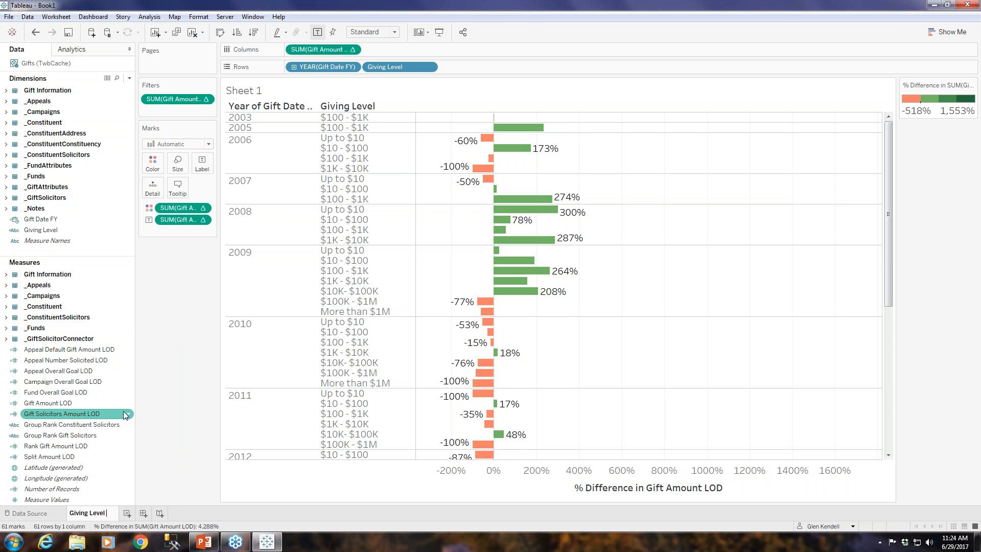
{"action": "type", "text": " Year over Year"}
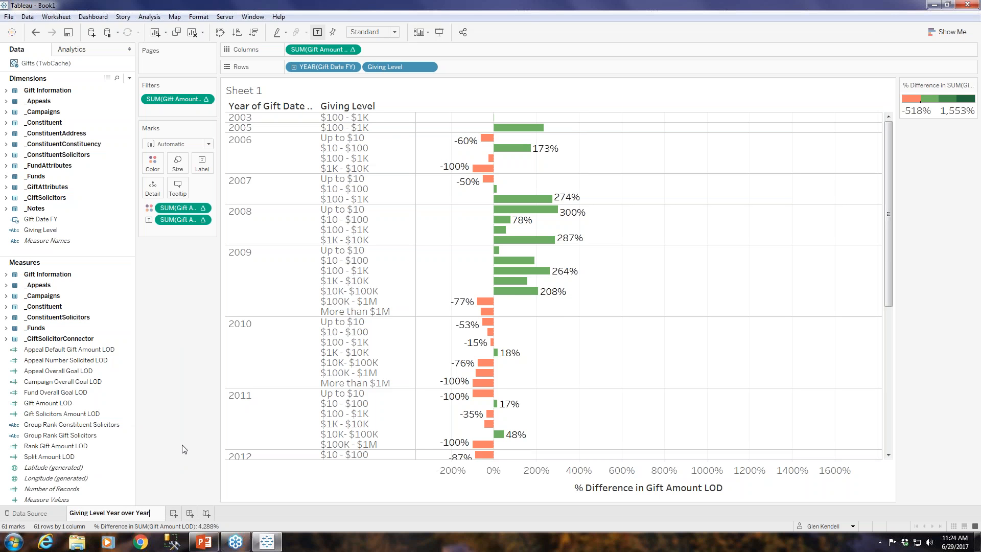
{"action": "key", "text": "Return"}
Step: Edit the worksheet title so the sheet name is centered with a font size of 22
{"action": "left_click", "coordinate": [320, 90]}
{"action": "right_click", "coordinate": [331, 87]}
{"action": "left_click", "coordinate": [352, 93]}
{"action": "left_click_drag", "start_coordinate": [431, 225], "coordinate": [359, 225]}
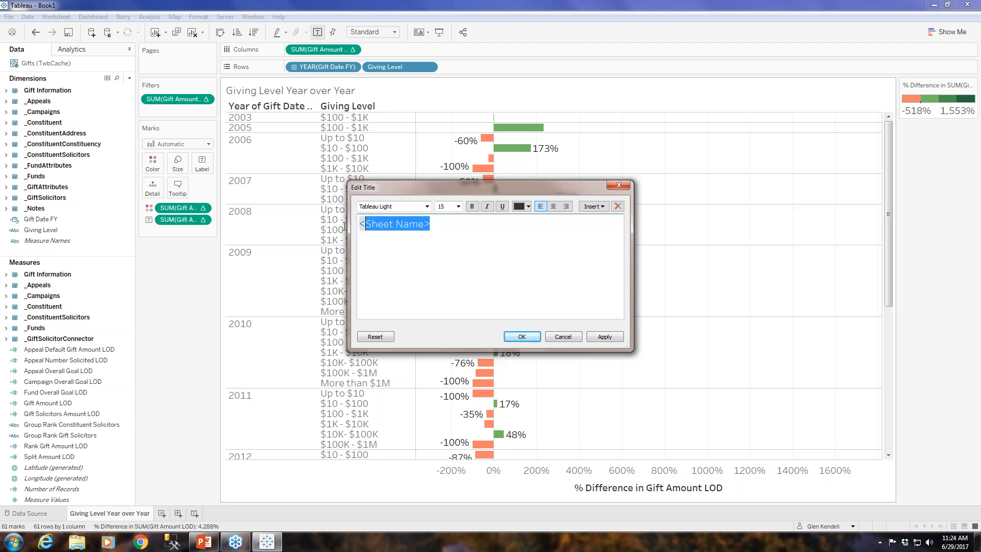
{"action": "left_click", "coordinate": [553, 206]}
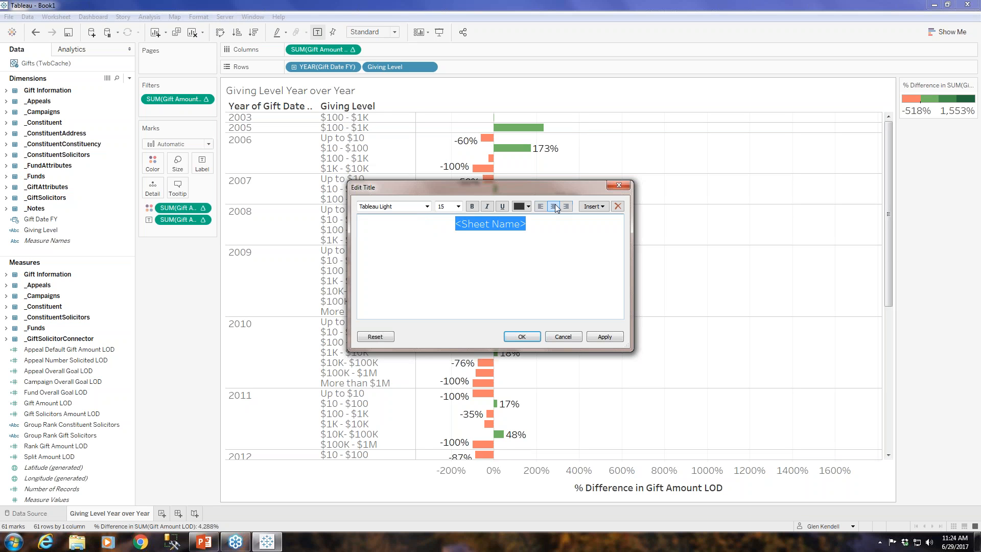
{"action": "left_click", "coordinate": [458, 206]}
{"action": "left_click", "coordinate": [449, 307]}
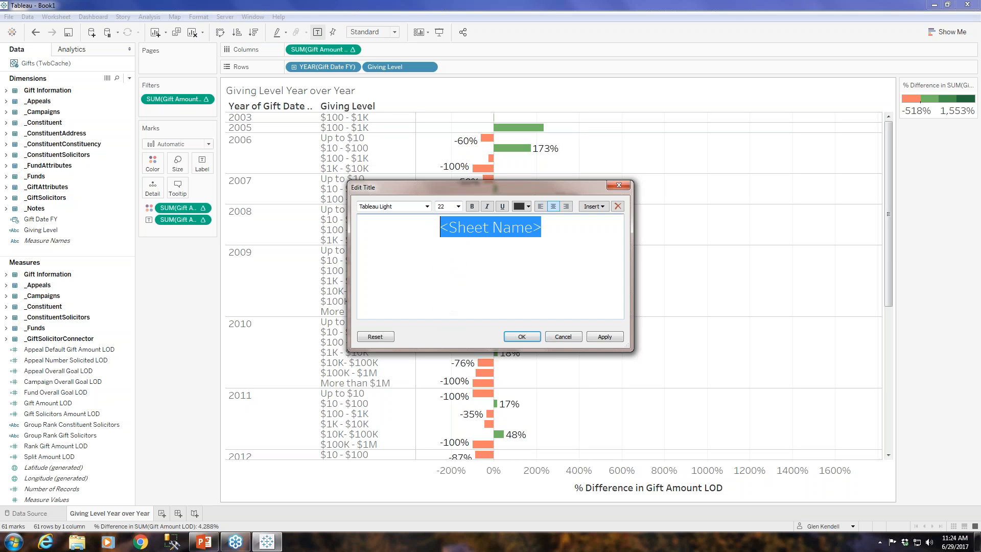
Step: Make the title text orange and bold, and apply the title formatting
{"action": "left_click", "coordinate": [526, 207]}
{"action": "left_click", "coordinate": [540, 218]}
{"action": "left_click", "coordinate": [472, 206]}
{"action": "left_click", "coordinate": [595, 336]}
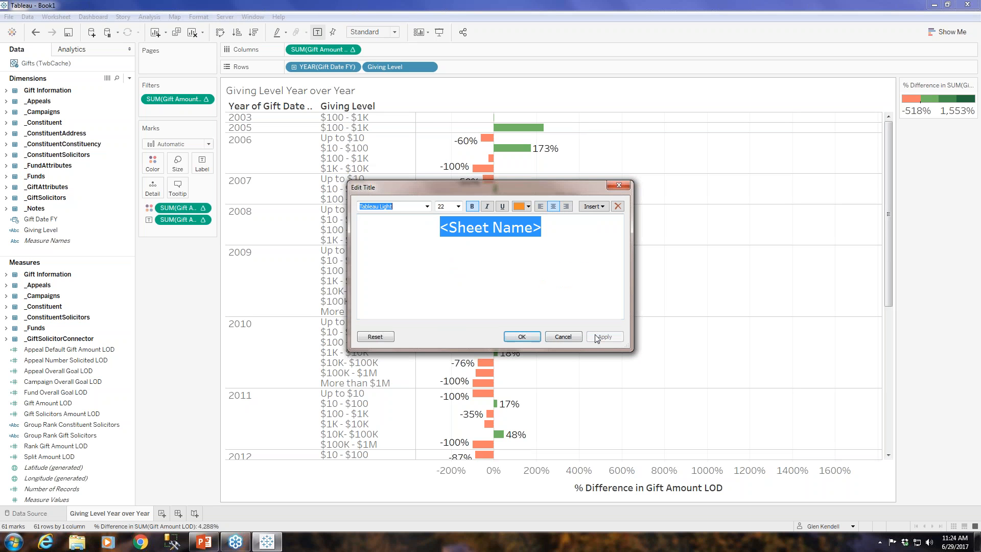
{"action": "left_click", "coordinate": [520, 336]}
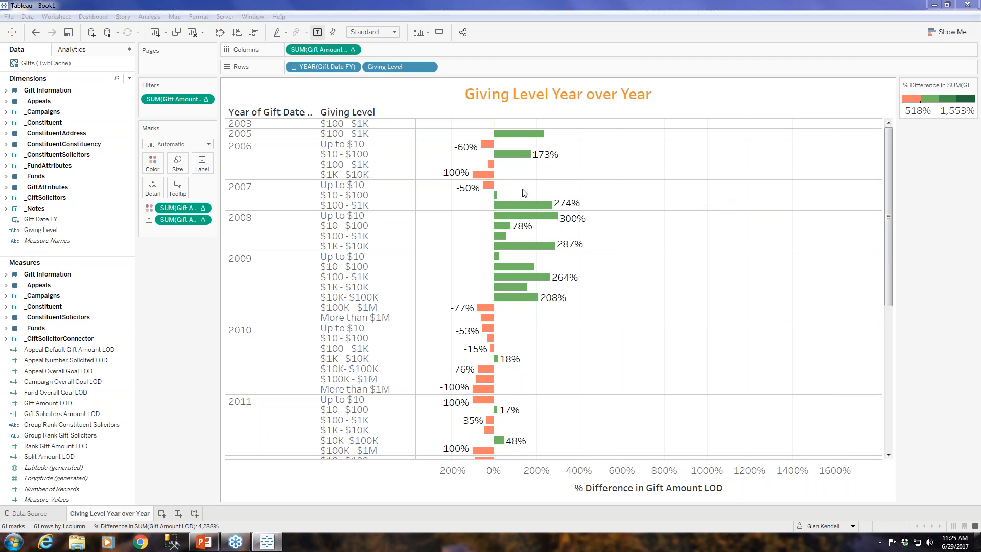
Step: Change the percent difference calculation on Columns to compute using Table (down)
{"action": "left_click", "coordinate": [353, 50]}
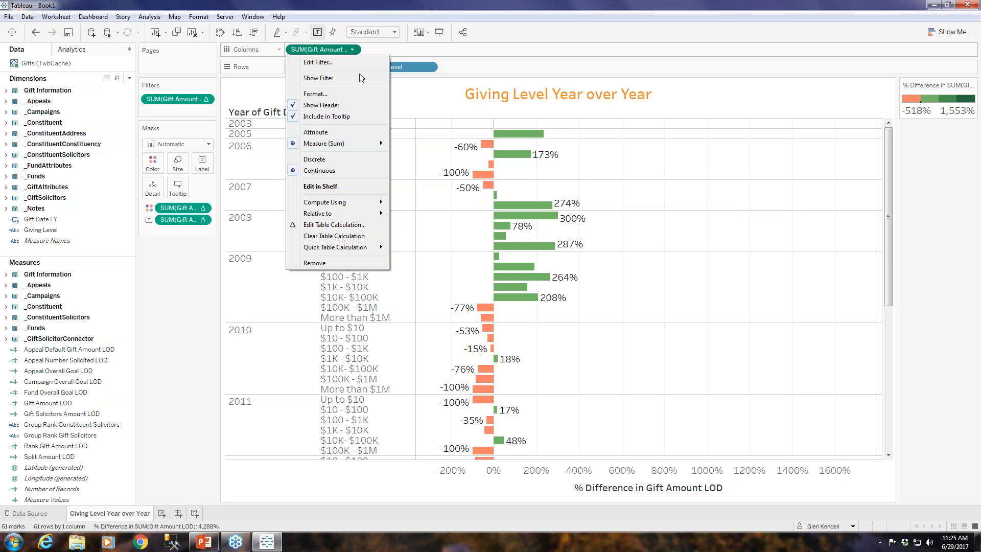
{"action": "mouse_move", "coordinate": [349, 215]}
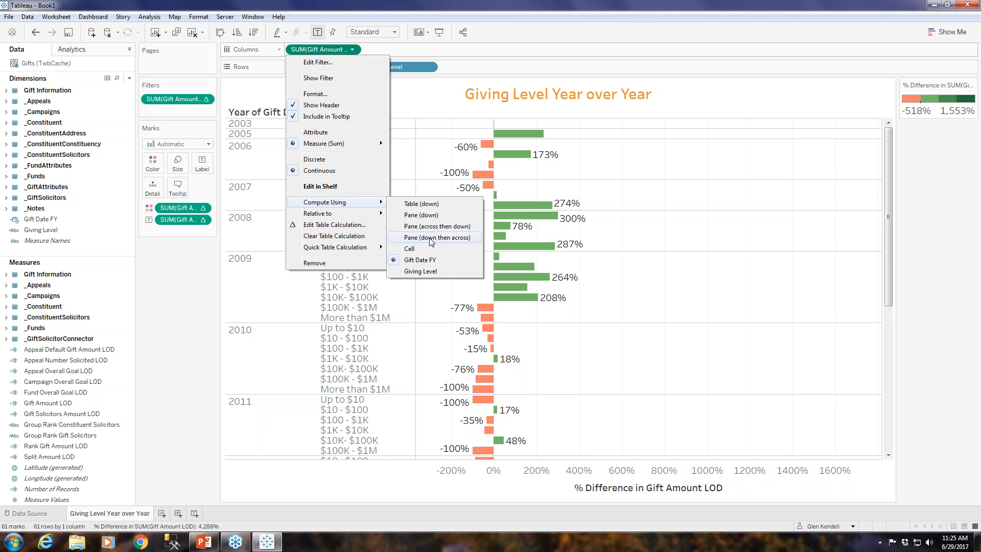
{"action": "left_click", "coordinate": [431, 204]}
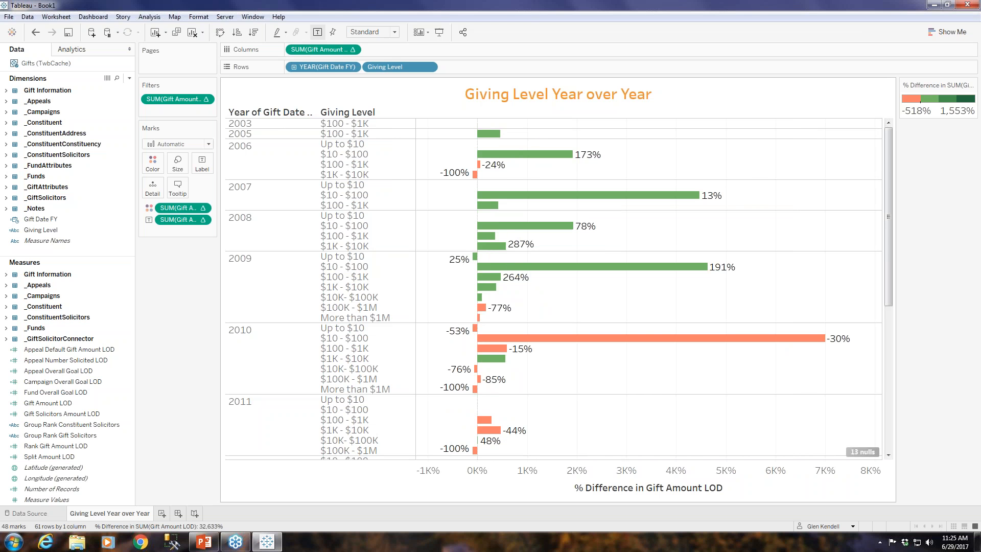
Step: Review the percent difference bars for every giving level from fiscal year 2003 through 2017
{"action": "scroll", "coordinate": [624, 419], "scroll_direction": "down", "scroll_amount": 3}
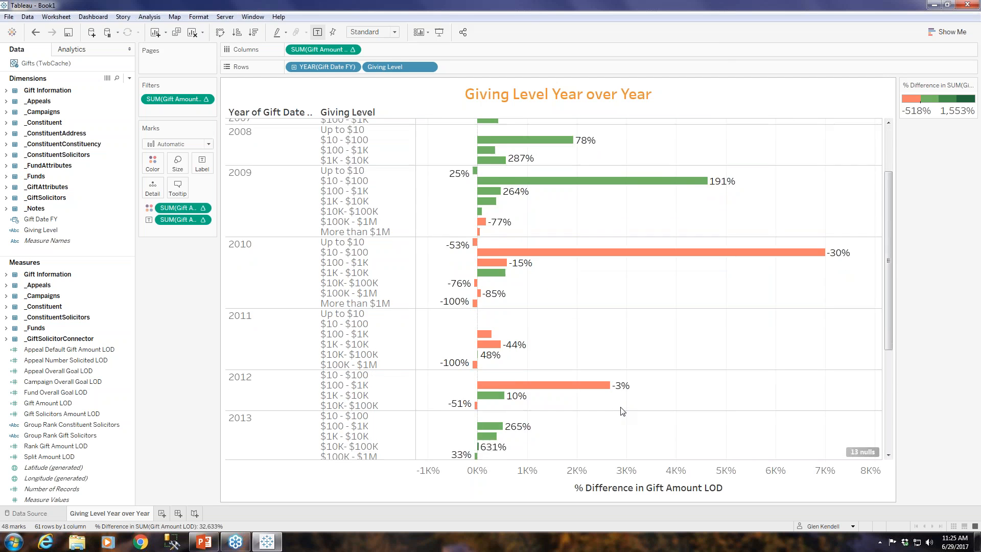
{"action": "scroll", "coordinate": [622, 412], "scroll_direction": "down", "scroll_amount": 6}
{"action": "scroll", "coordinate": [622, 411], "scroll_direction": "up", "scroll_amount": 9}
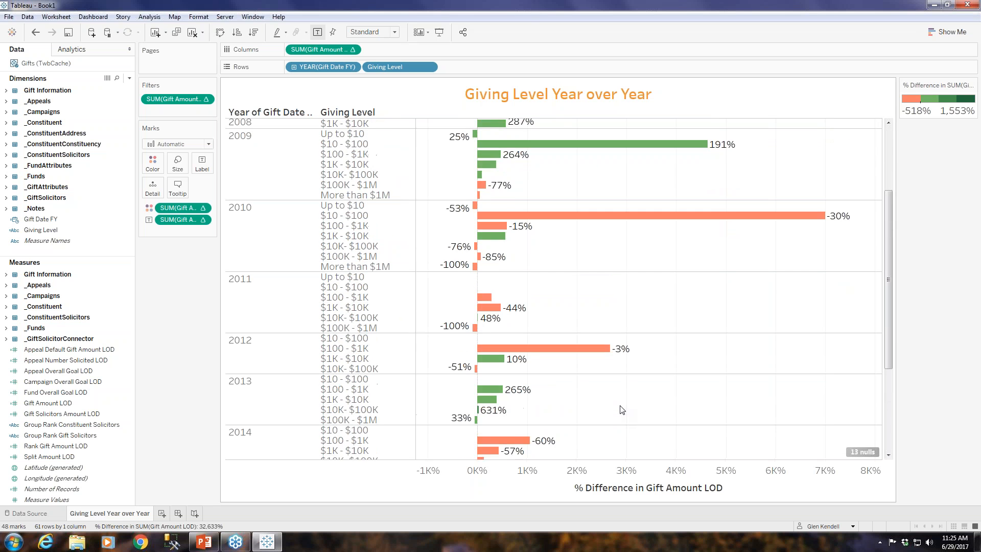
{"action": "scroll", "coordinate": [622, 410], "scroll_direction": "down", "scroll_amount": 7}
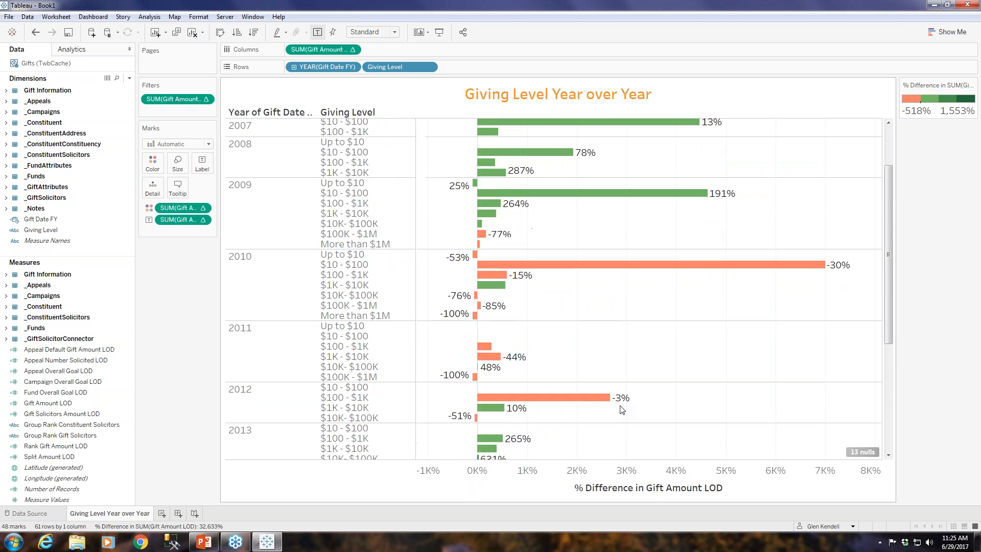
{"action": "scroll", "coordinate": [622, 410], "scroll_direction": "down", "scroll_amount": 2}
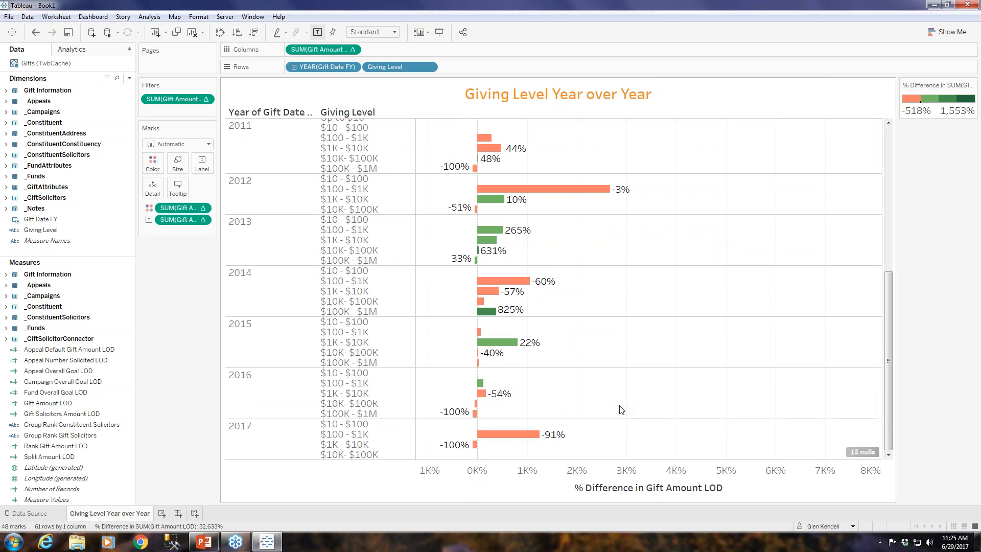
{"action": "scroll", "coordinate": [621, 409], "scroll_direction": "up", "scroll_amount": 2}
{"action": "scroll", "coordinate": [621, 409], "scroll_direction": "up", "scroll_amount": 7}
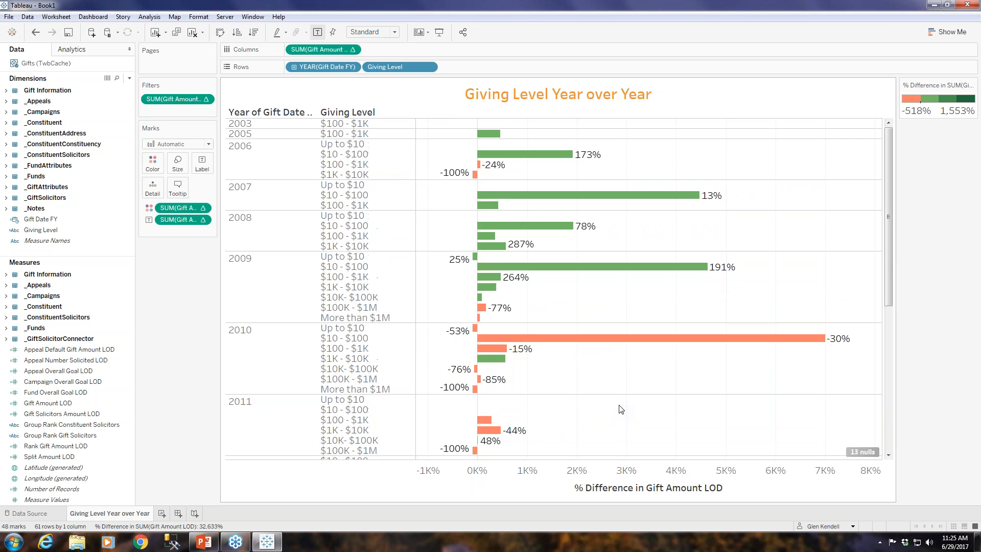
Step: Change the percent difference calculations on Color and Label to compute using Table (down), and review the bars by year
{"action": "left_click", "coordinate": [203, 208]}
{"action": "mouse_move", "coordinate": [248, 349]}
{"action": "left_click", "coordinate": [289, 358]}
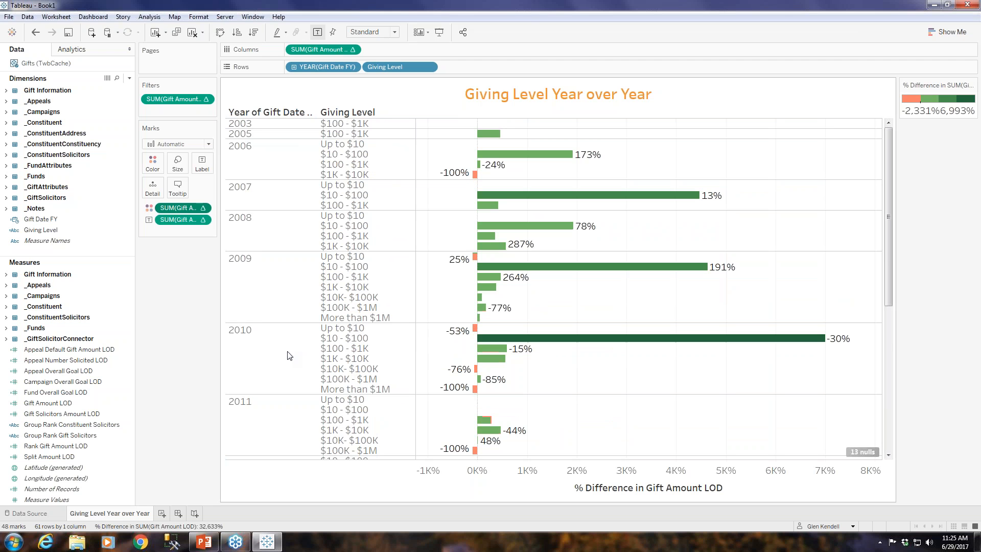
{"action": "left_click", "coordinate": [202, 219]}
{"action": "mouse_move", "coordinate": [241, 360]}
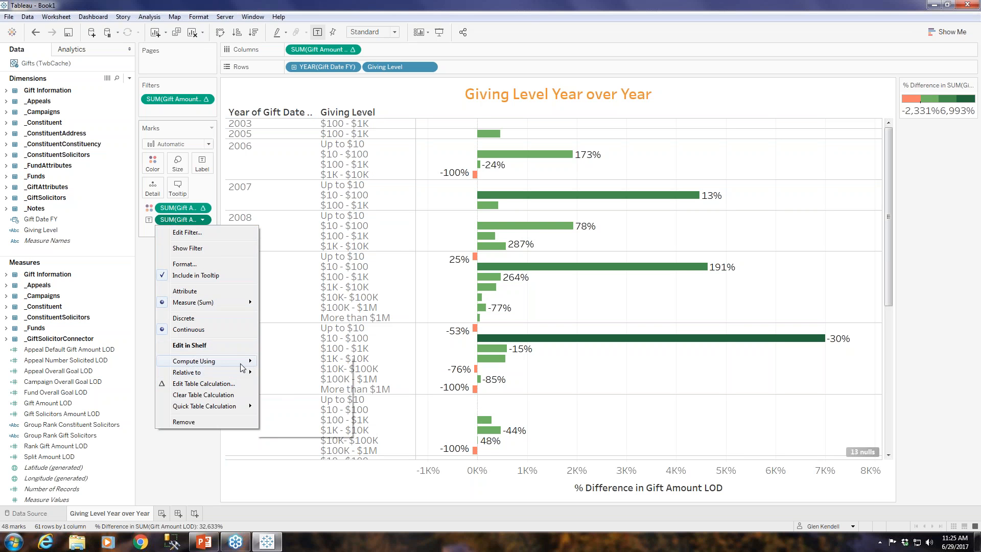
{"action": "left_click", "coordinate": [290, 366]}
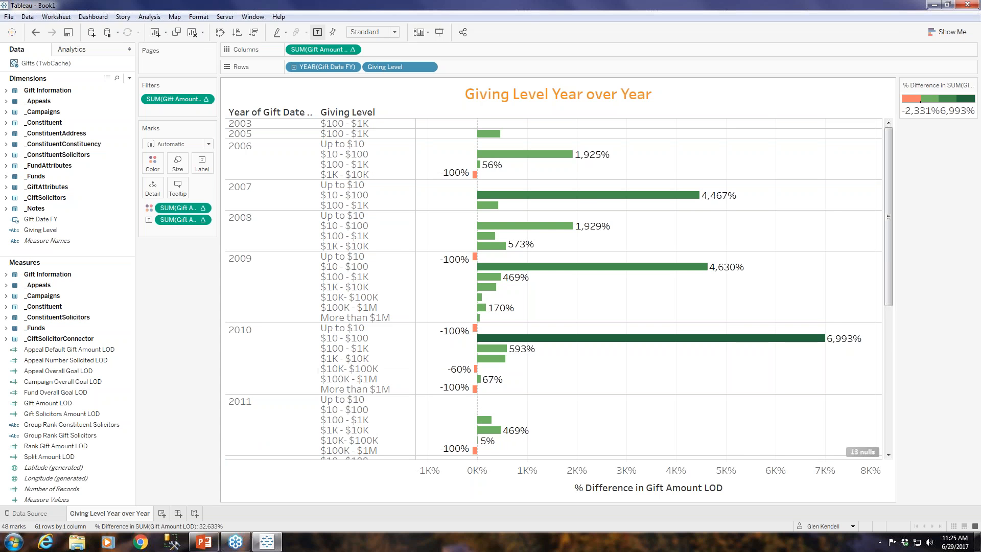
{"action": "scroll", "coordinate": [545, 405], "scroll_direction": "down", "scroll_amount": 9}
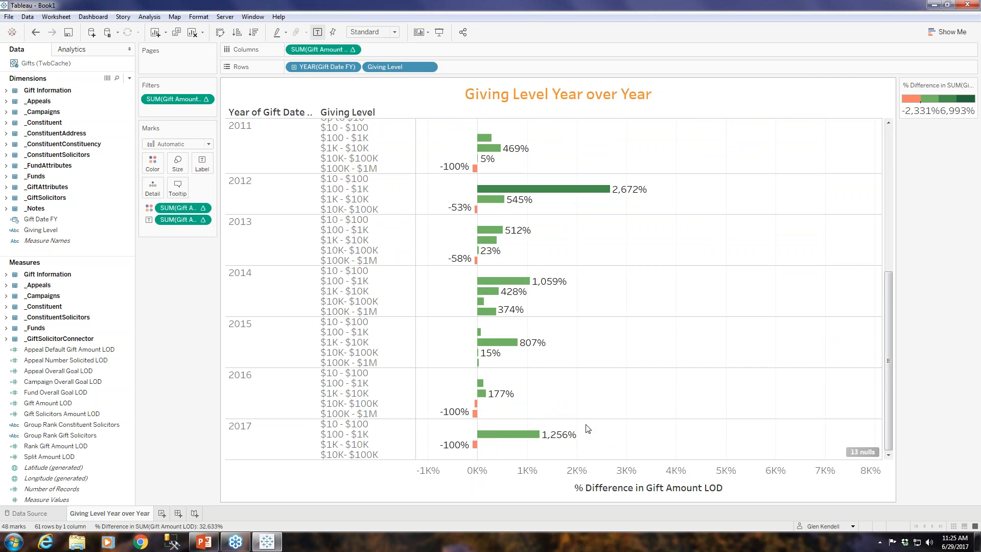
{"action": "scroll", "coordinate": [585, 427], "scroll_direction": "up", "scroll_amount": 4}
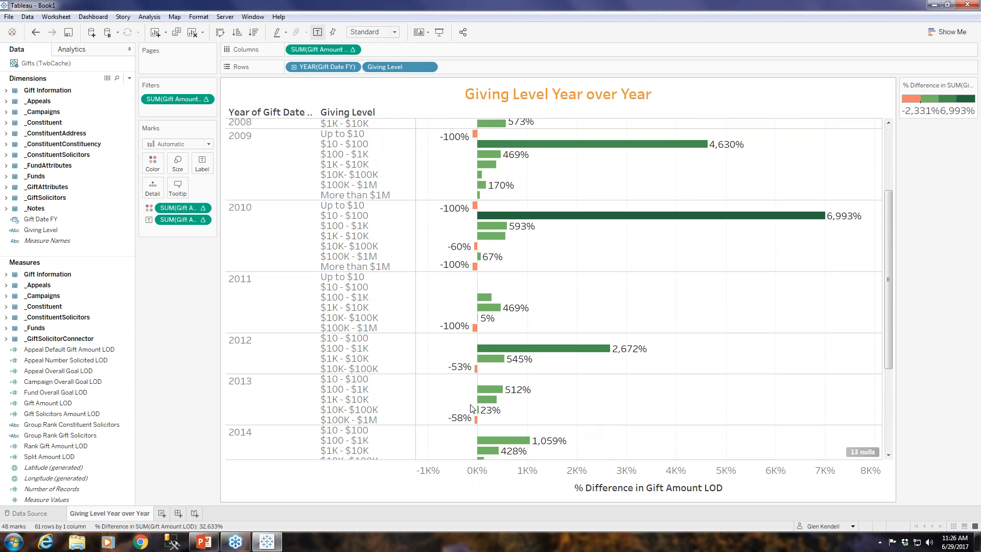
Step: Set the percent difference calculations on Columns, Color, and Label to compute using Gift Date FY
{"action": "left_click", "coordinate": [353, 50]}
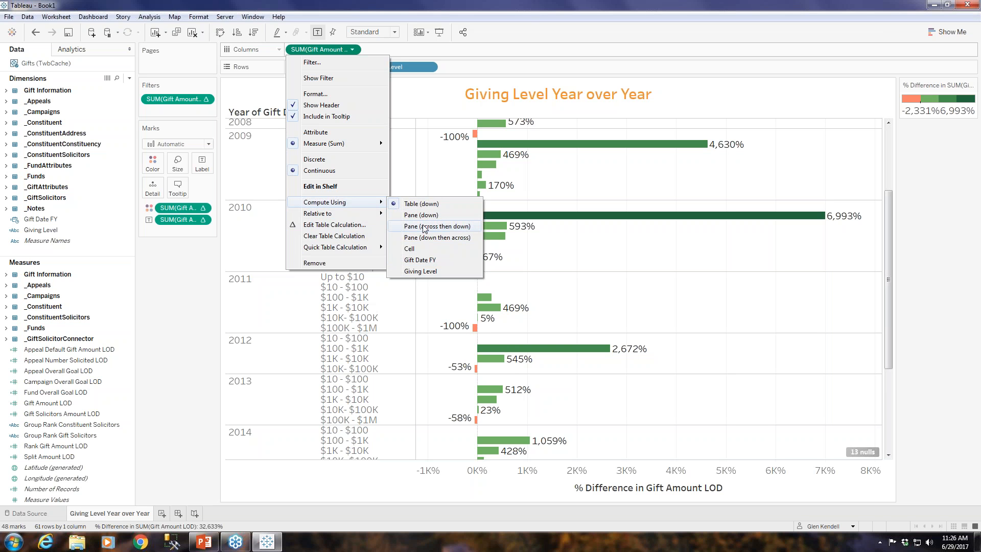
{"action": "left_click", "coordinate": [430, 261]}
{"action": "left_click", "coordinate": [203, 209]}
{"action": "mouse_move", "coordinate": [240, 350]}
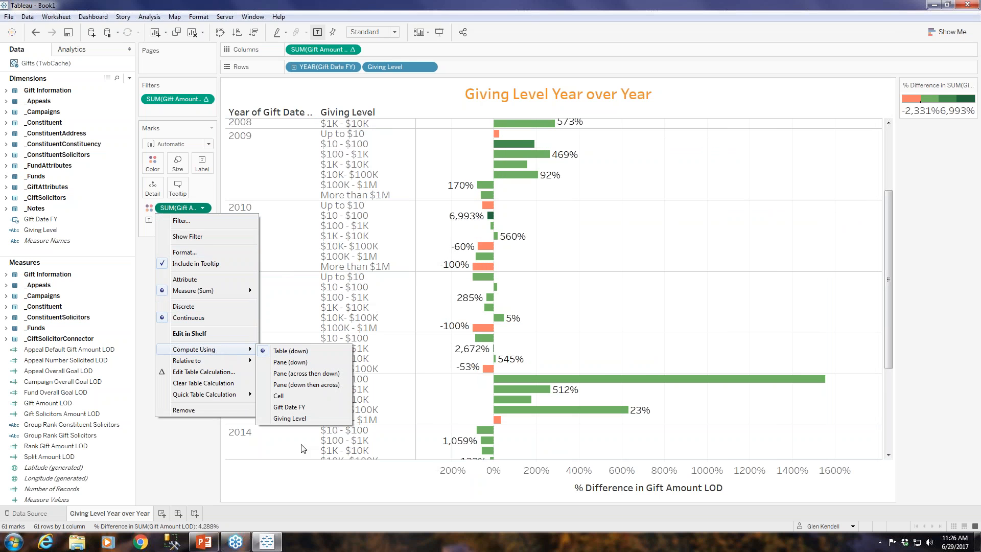
{"action": "left_click", "coordinate": [291, 418]}
{"action": "left_click", "coordinate": [202, 220]}
{"action": "mouse_move", "coordinate": [223, 362]}
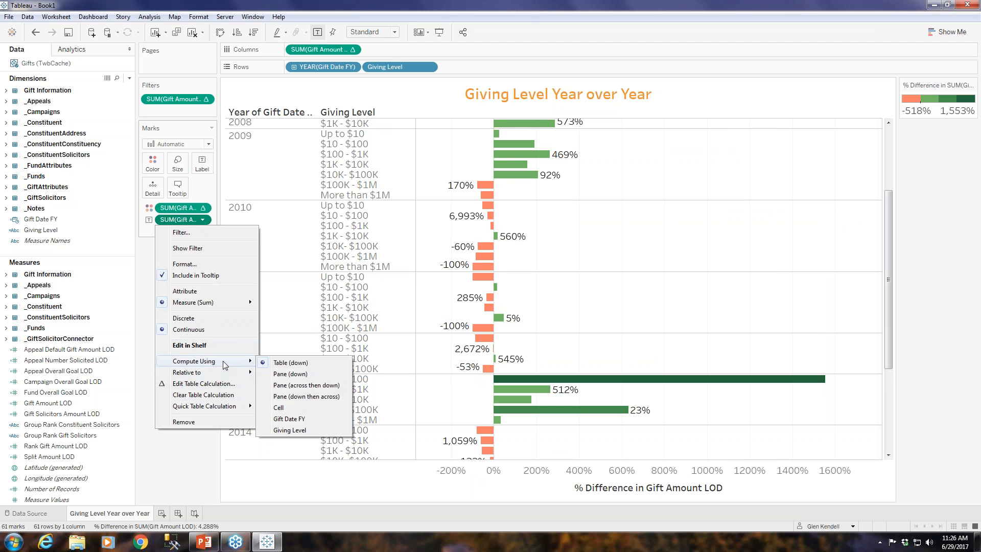
{"action": "left_click", "coordinate": [305, 419]}
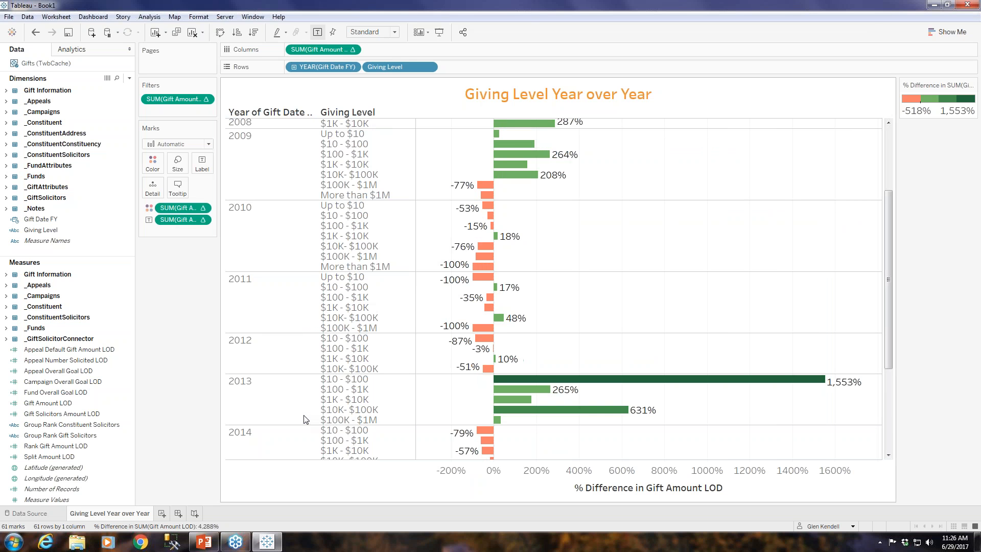
{"action": "scroll", "coordinate": [672, 387], "scroll_direction": "down", "scroll_amount": 5}
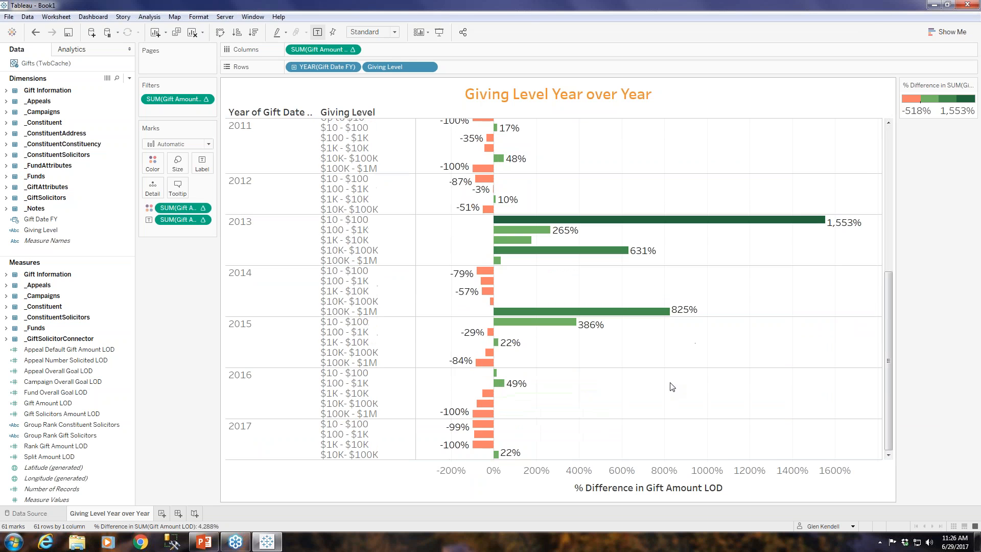
Step: Check the table calculation options of the gift amount measures on Label, Color, and Columns, and review the chart from the earliest year
{"action": "left_click", "coordinate": [203, 220]}
{"action": "mouse_move", "coordinate": [221, 363]}
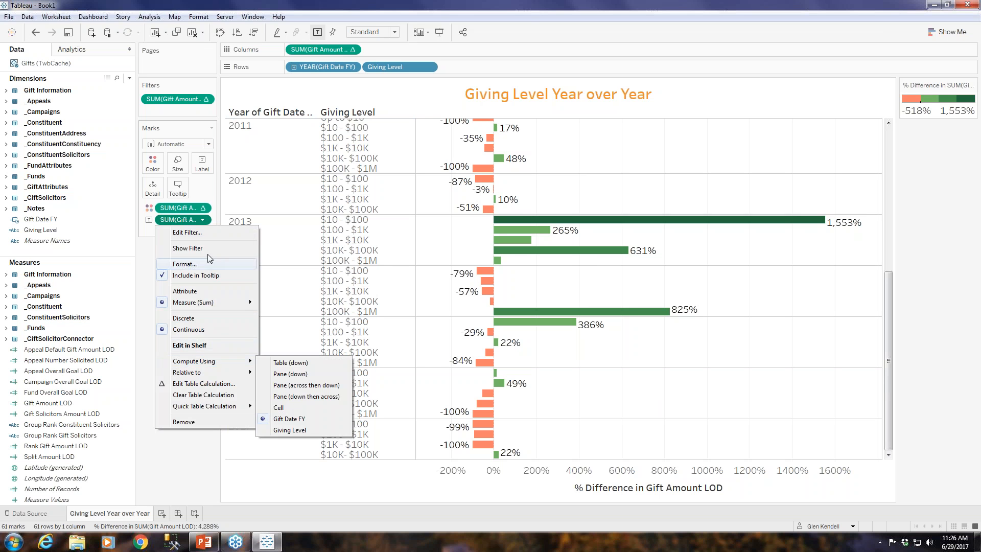
{"action": "left_click", "coordinate": [203, 208]}
{"action": "left_click", "coordinate": [203, 208]}
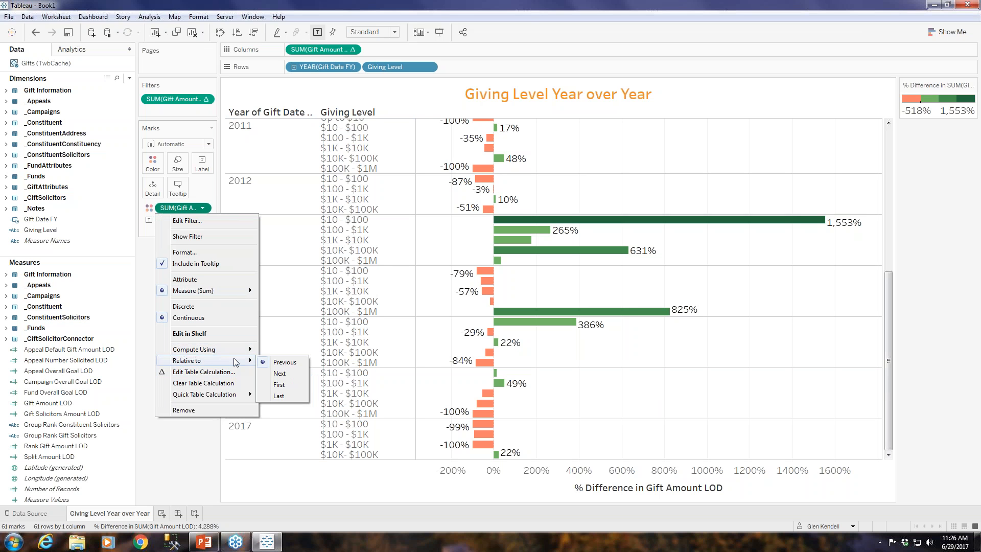
{"action": "left_click", "coordinate": [348, 55]}
{"action": "left_click", "coordinate": [349, 53]}
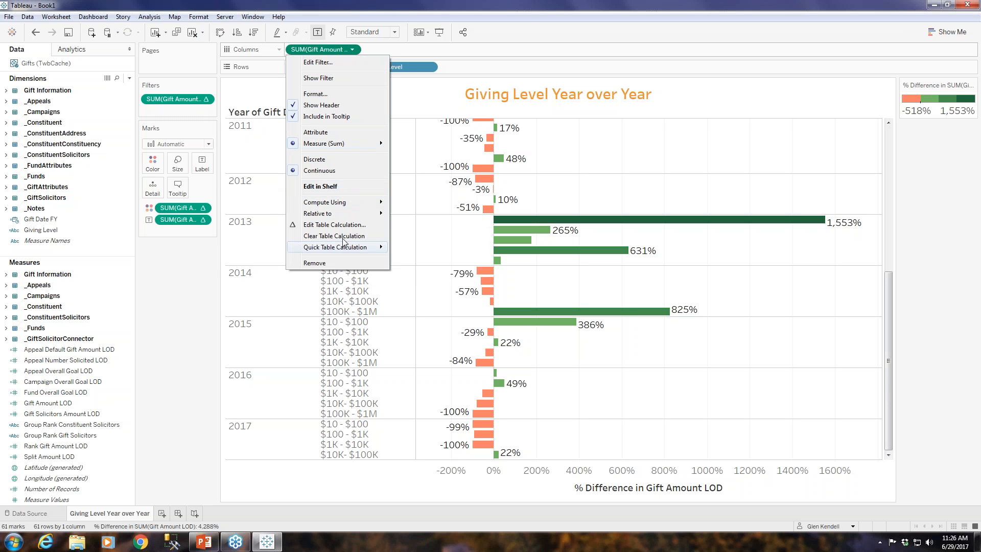
{"action": "mouse_move", "coordinate": [337, 249]}
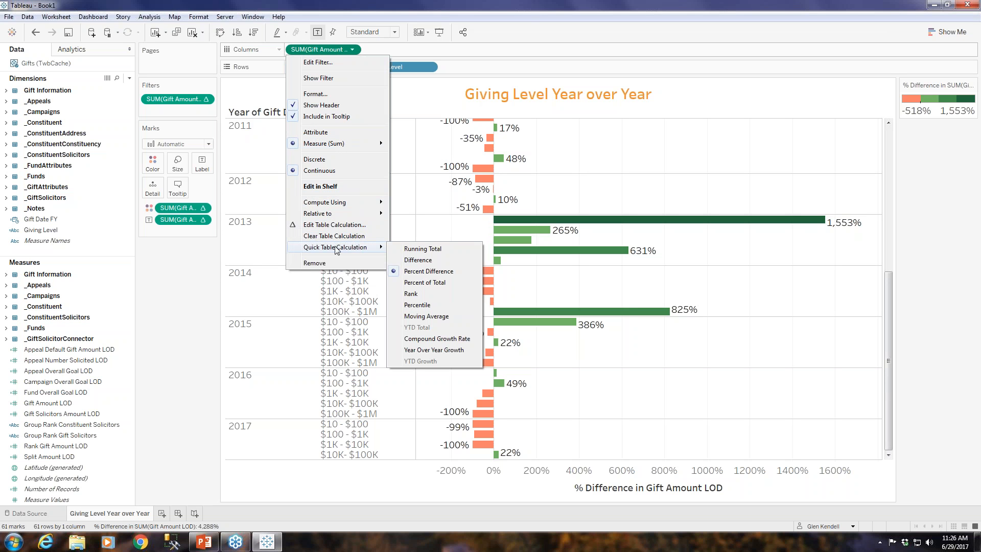
{"action": "left_click", "coordinate": [353, 490]}
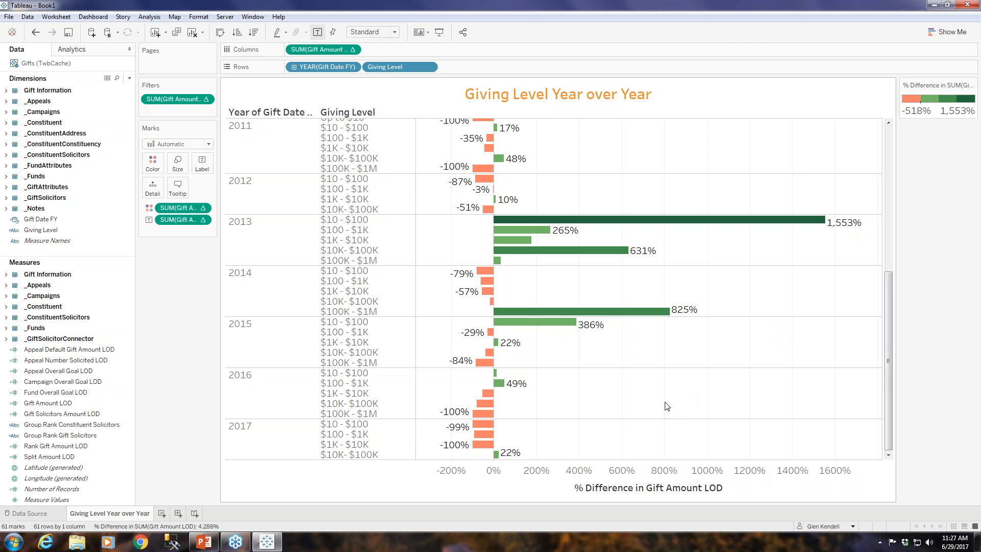
{"action": "scroll", "coordinate": [613, 367], "scroll_direction": "up", "scroll_amount": 1}
{"action": "scroll", "coordinate": [612, 366], "scroll_direction": "up", "scroll_amount": 8}
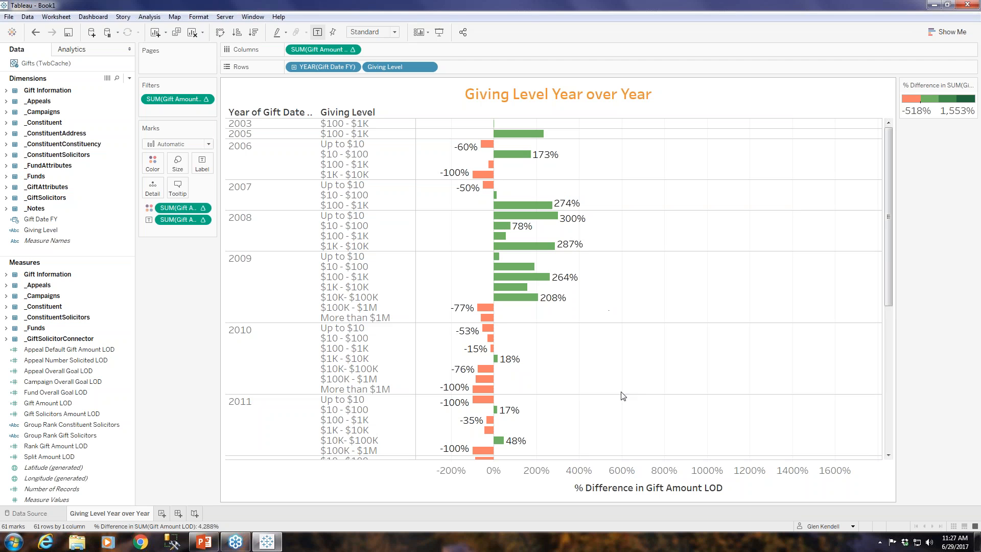
{"action": "left_click", "coordinate": [862, 63]}
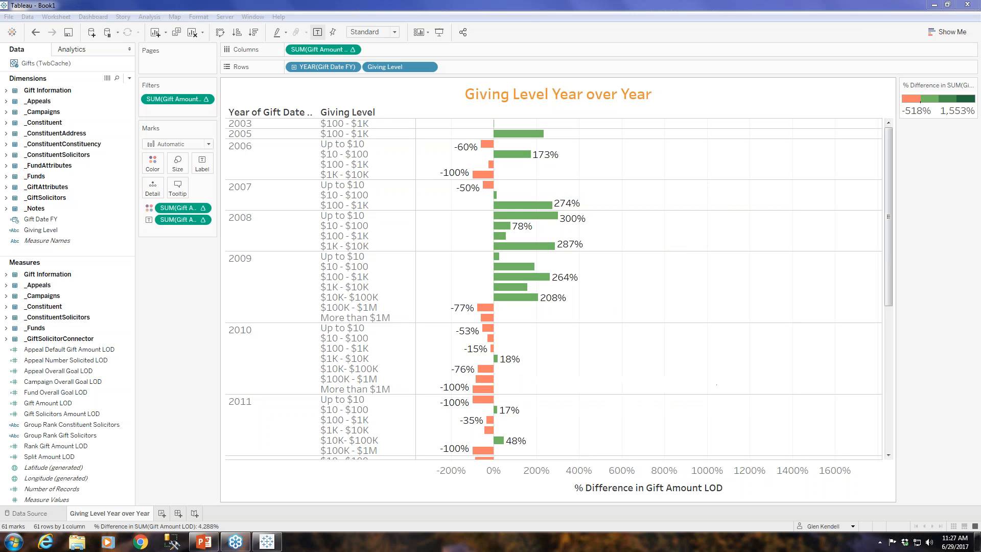
Step: Add a Gift Type filter that includes all gift types except MG Pledge, Pledge, and Recurring Gift
{"action": "mouse_move", "coordinate": [514, 297]}
{"action": "left_click", "coordinate": [6, 91]}
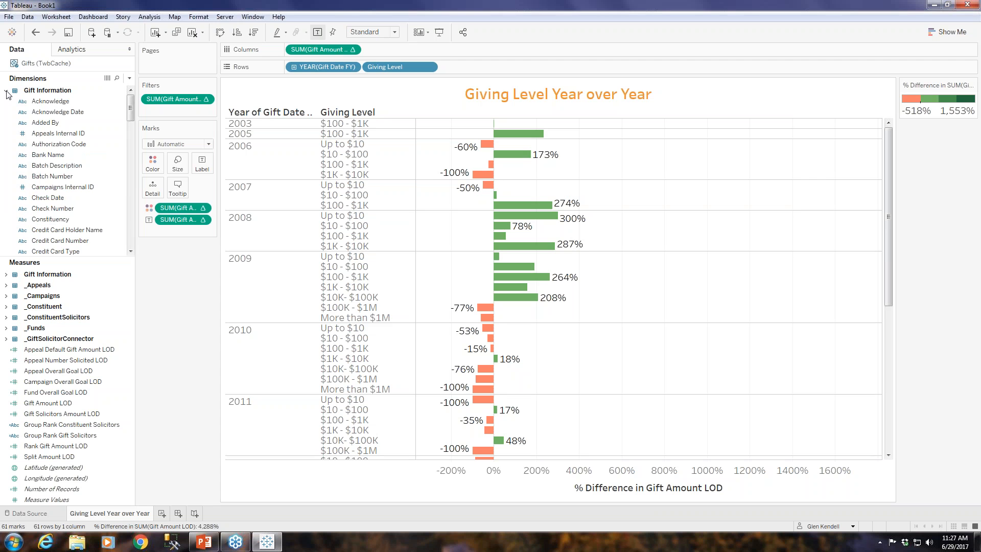
{"action": "left_click_drag", "start_coordinate": [128, 111], "coordinate": [129, 137]}
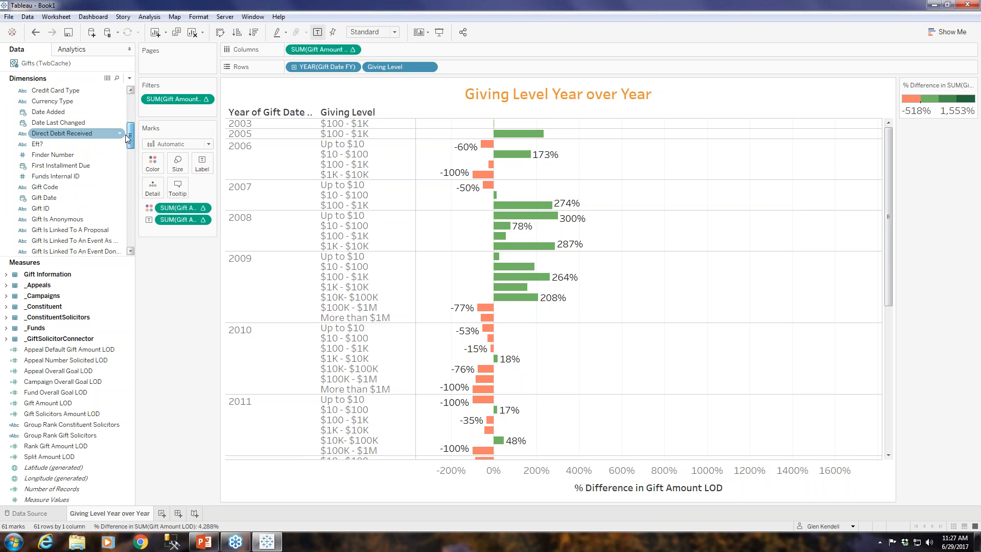
{"action": "scroll", "coordinate": [124, 145], "scroll_direction": "down", "scroll_amount": 2}
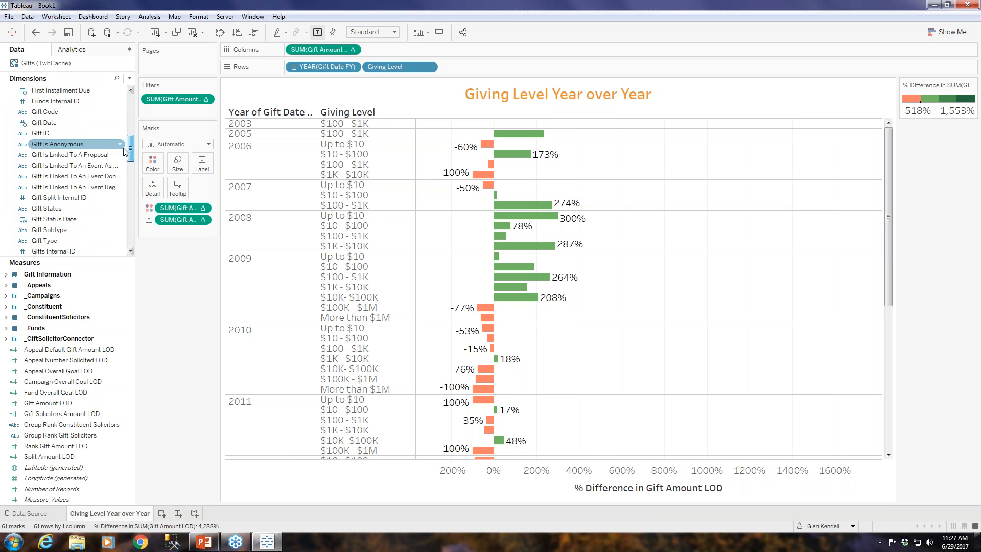
{"action": "left_click_drag", "start_coordinate": [53, 230], "coordinate": [167, 108]}
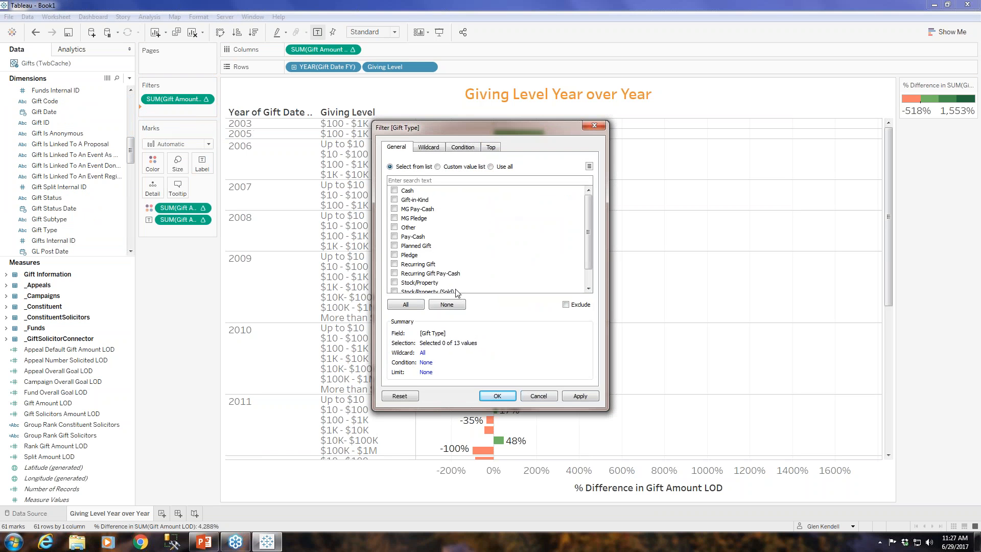
{"action": "left_click", "coordinate": [405, 305]}
{"action": "left_click", "coordinate": [394, 219]}
{"action": "left_click_drag", "start_coordinate": [589, 246], "coordinate": [581, 222]}
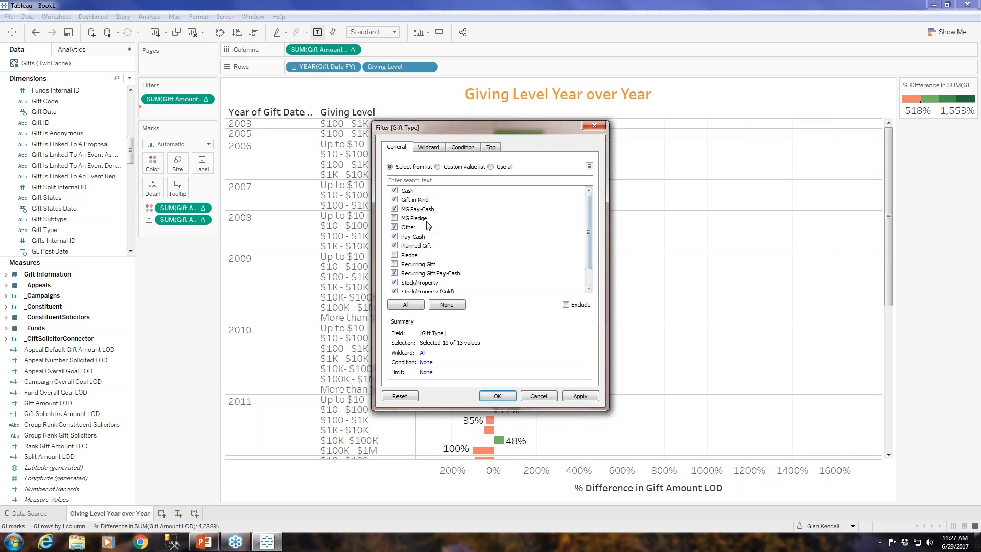
{"action": "left_click", "coordinate": [497, 397]}
Step: Show the Gift Type filter on the worksheet as a Multiple Values (dropdown) control
{"action": "left_click", "coordinate": [208, 113]}
{"action": "left_click", "coordinate": [189, 135]}
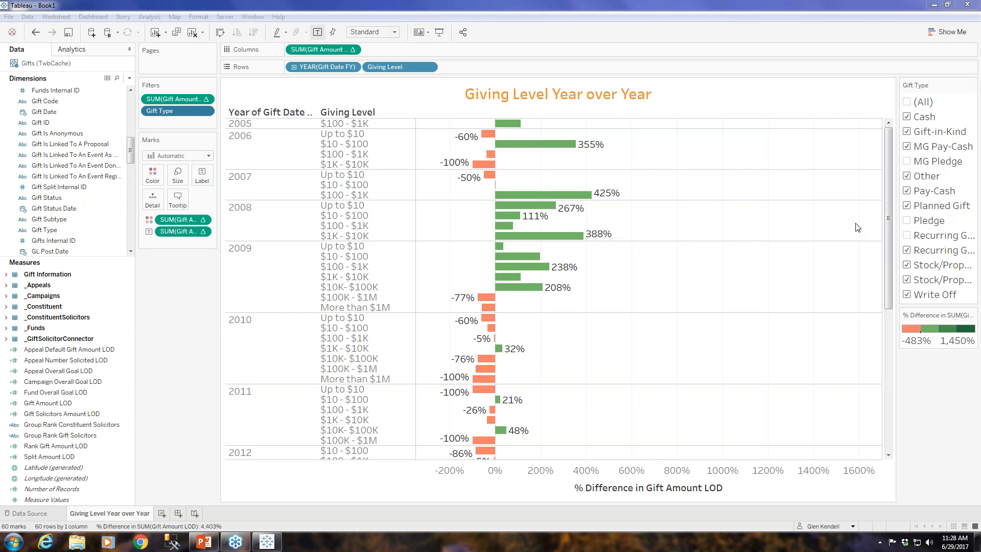
{"action": "left_click", "coordinate": [973, 85]}
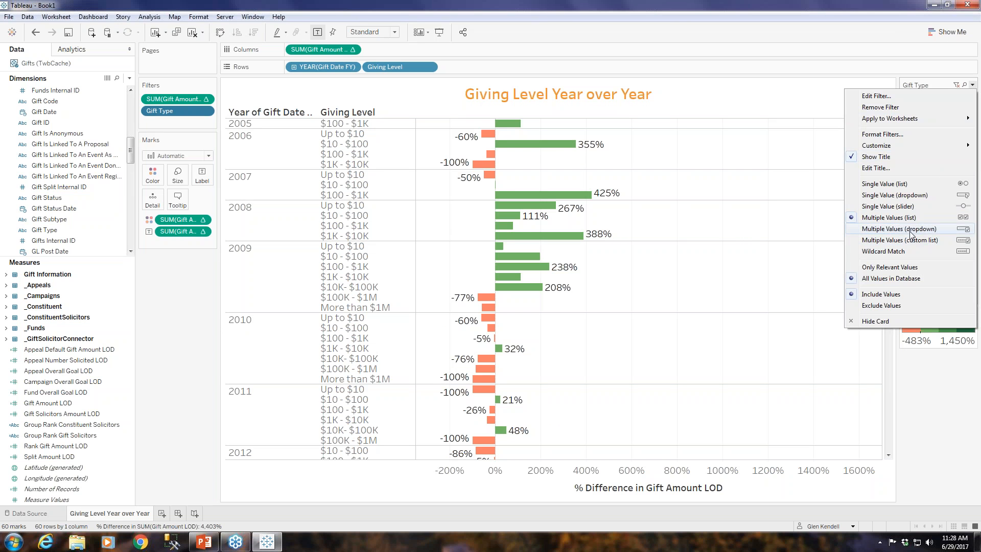
{"action": "left_click", "coordinate": [911, 229]}
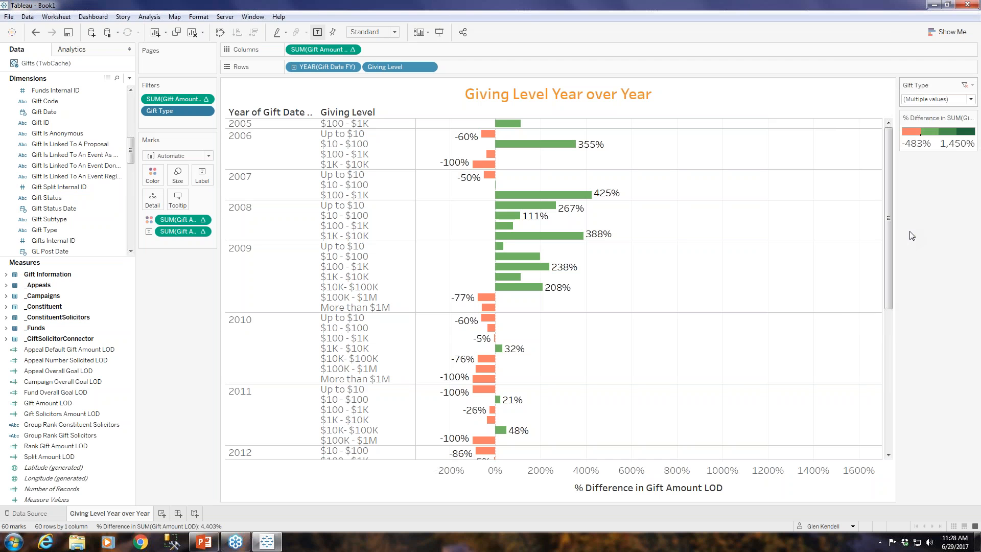
Step: Test the Gift Type filter control by including MG Pledge and excluding it again
{"action": "left_click", "coordinate": [972, 100]}
{"action": "left_click", "coordinate": [970, 102]}
{"action": "left_click", "coordinate": [971, 100]}
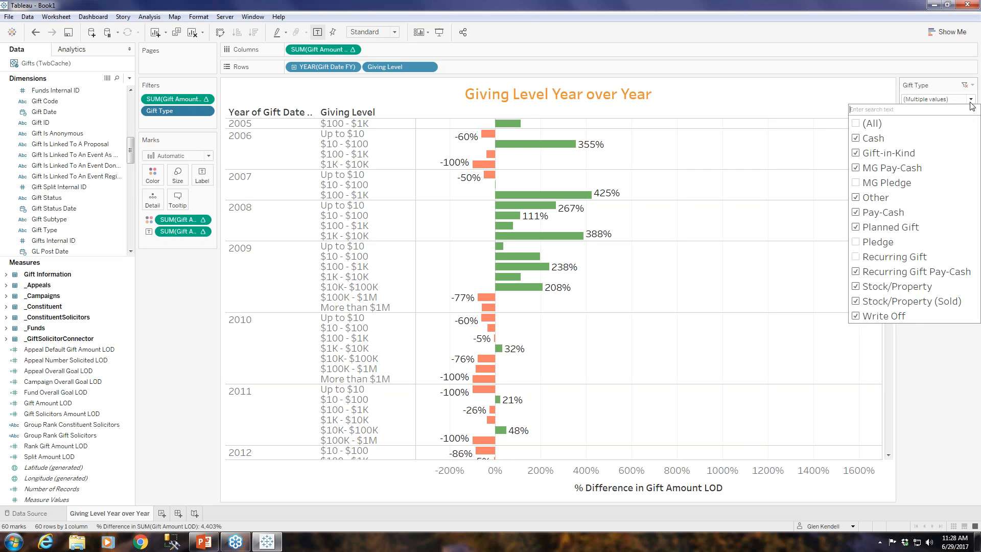
{"action": "left_click", "coordinate": [857, 197]}
{"action": "left_click", "coordinate": [858, 185]}
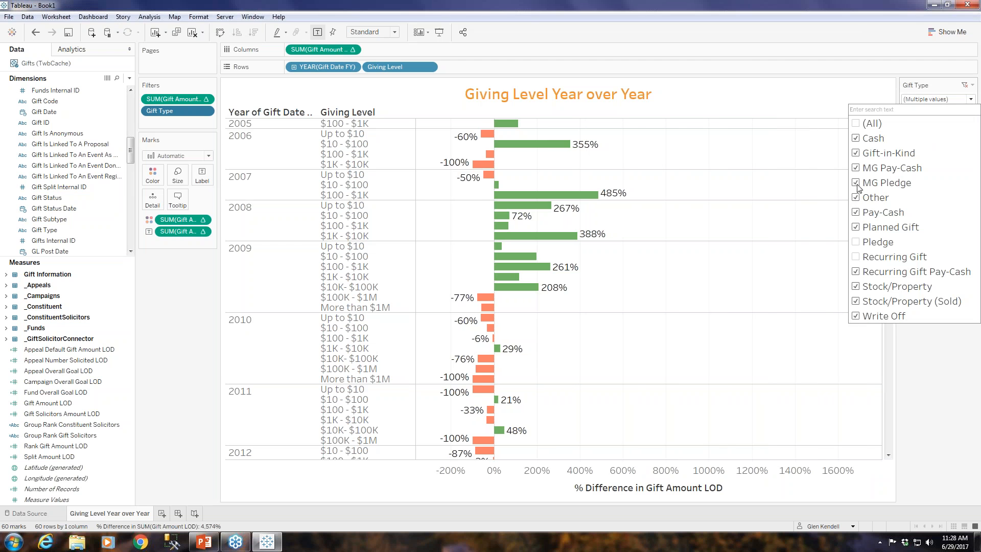
{"action": "left_click", "coordinate": [963, 100]}
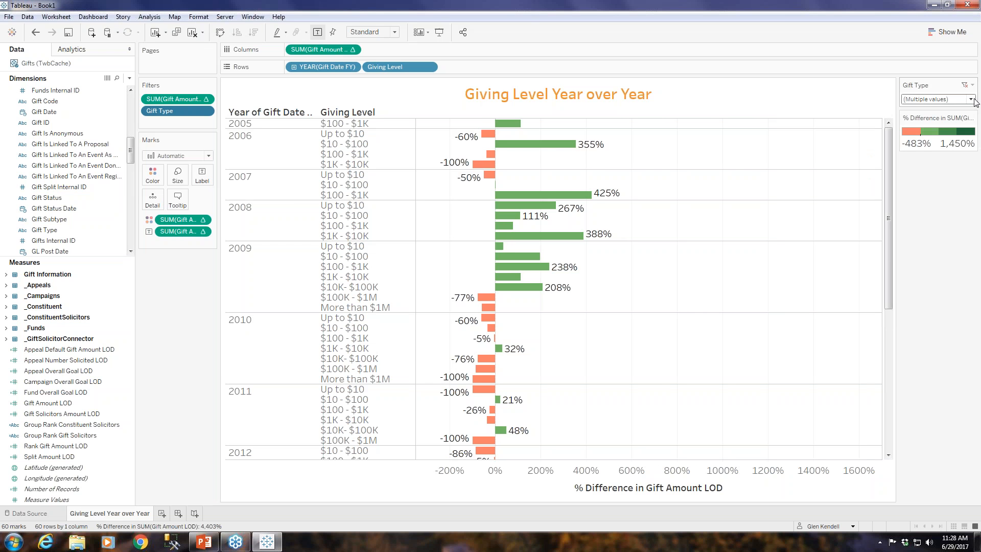
Step: Hide the color legend card for the percent difference in gift amount
{"action": "left_click", "coordinate": [972, 117]}
{"action": "left_click", "coordinate": [924, 179]}
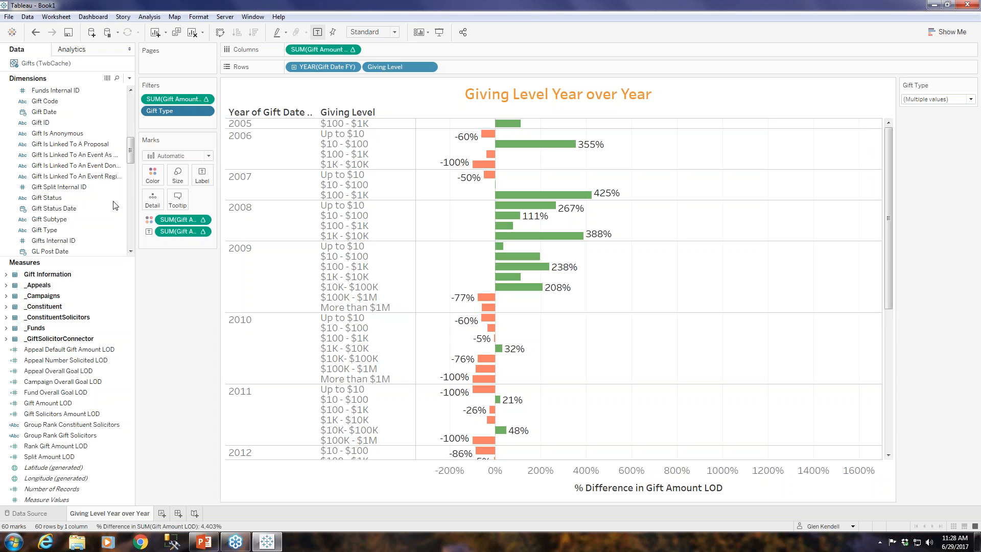
{"action": "scroll", "coordinate": [85, 219], "scroll_direction": "up", "scroll_amount": 10}
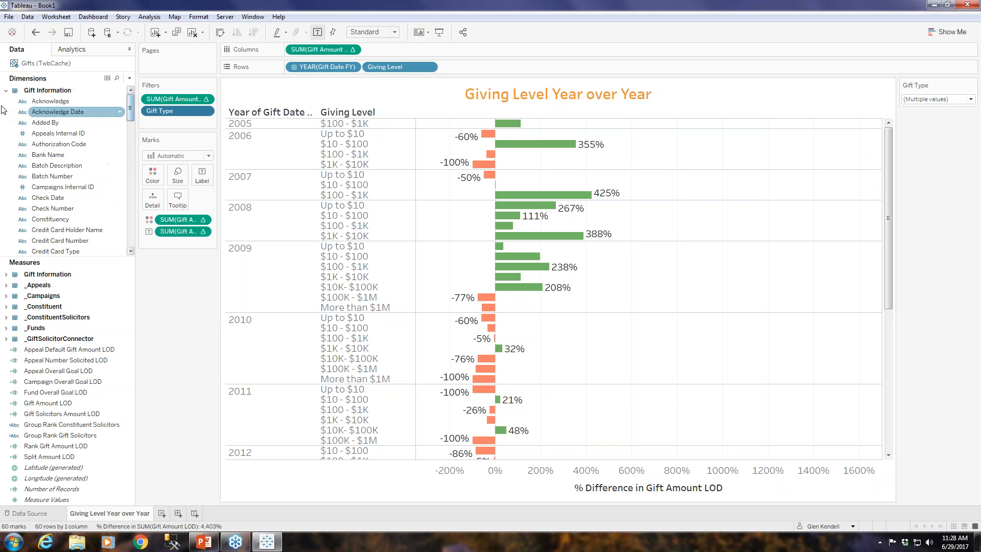
Step: Add a relative date filter on Gift Date FY that keeps the last 5 years
{"action": "left_click", "coordinate": [6, 91]}
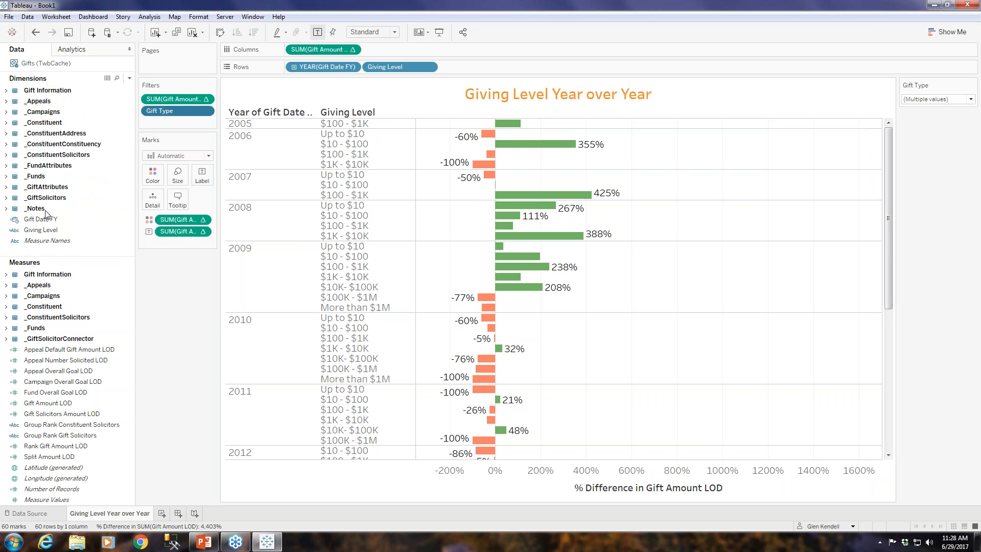
{"action": "left_click_drag", "start_coordinate": [47, 219], "coordinate": [164, 125]}
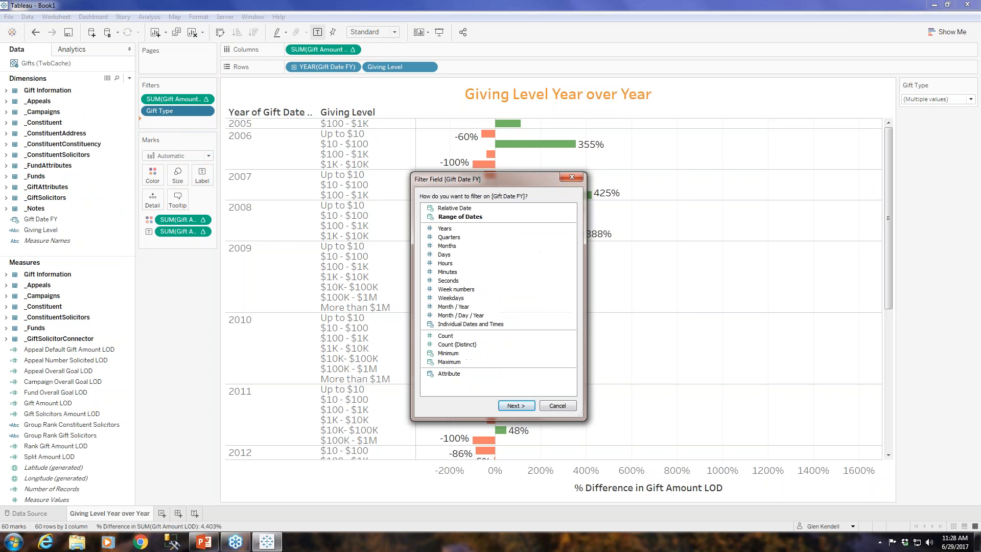
{"action": "left_click", "coordinate": [463, 208]}
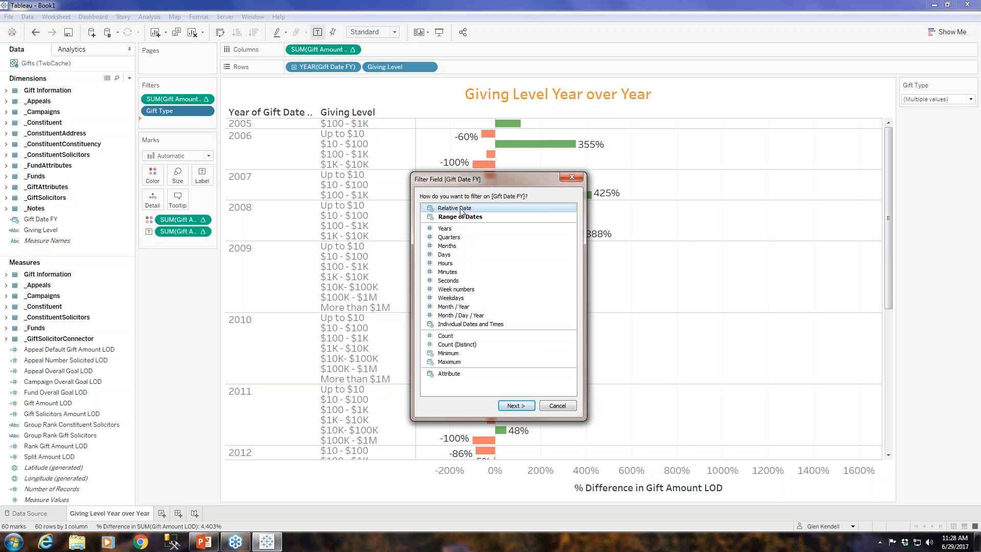
{"action": "left_click", "coordinate": [515, 406]}
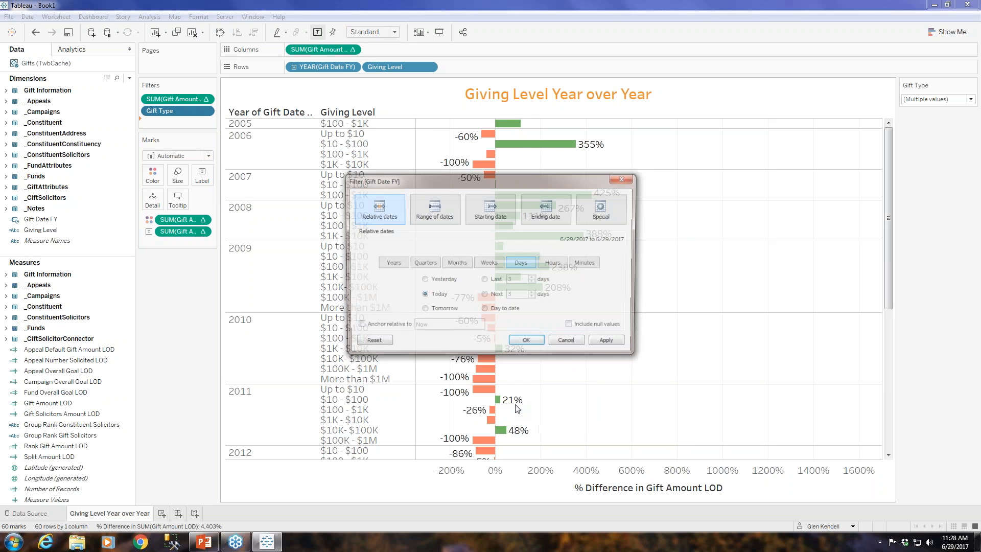
{"action": "left_click", "coordinate": [386, 265]}
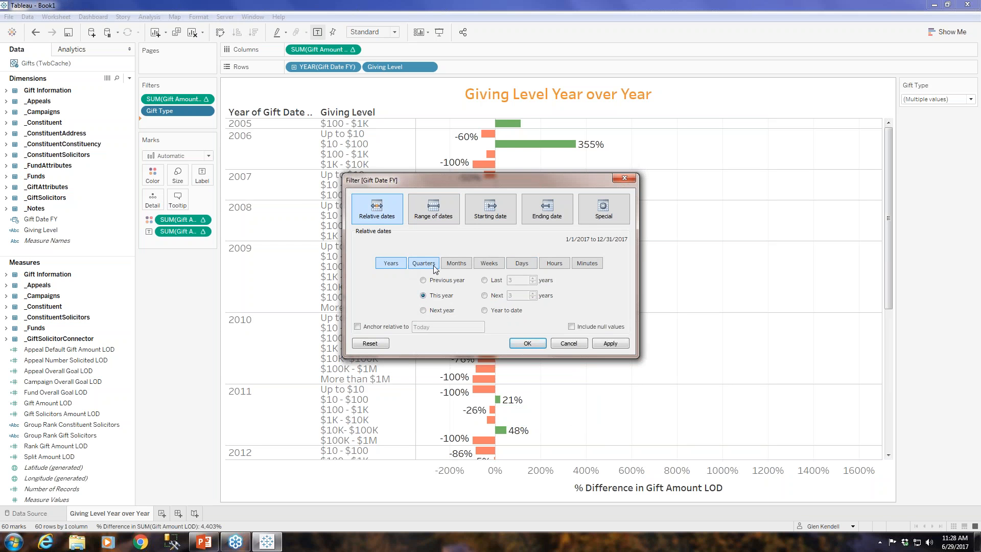
{"action": "left_click", "coordinate": [484, 281]}
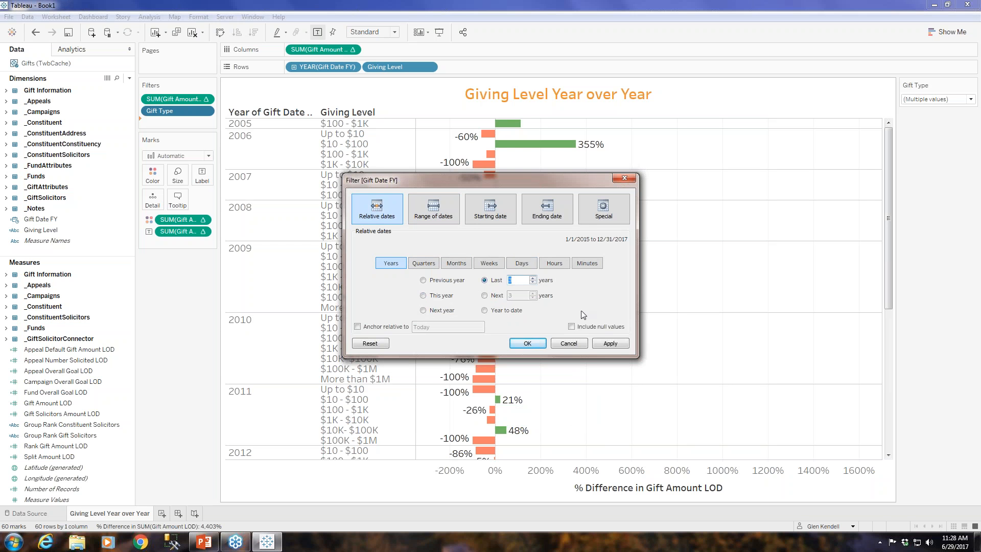
{"action": "left_click", "coordinate": [520, 343]}
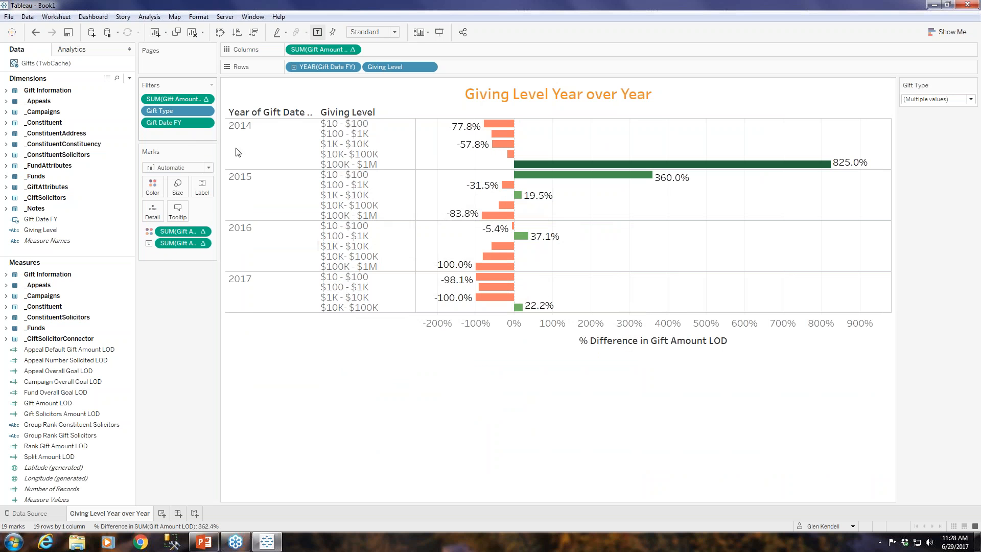
Step: Show the Gift Date FY filter control on the worksheet and set it to the last 4 years
{"action": "left_click", "coordinate": [206, 123]}
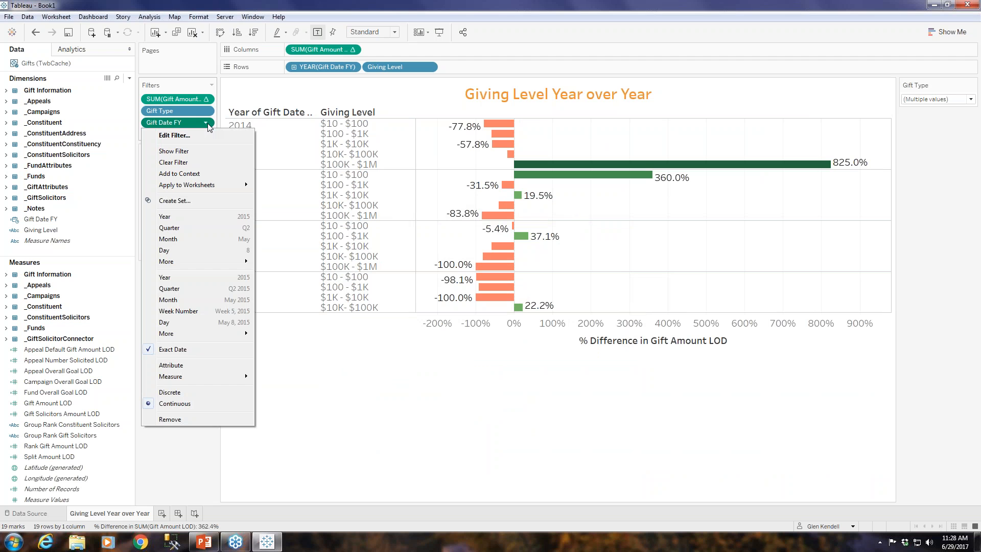
{"action": "left_click", "coordinate": [174, 151]}
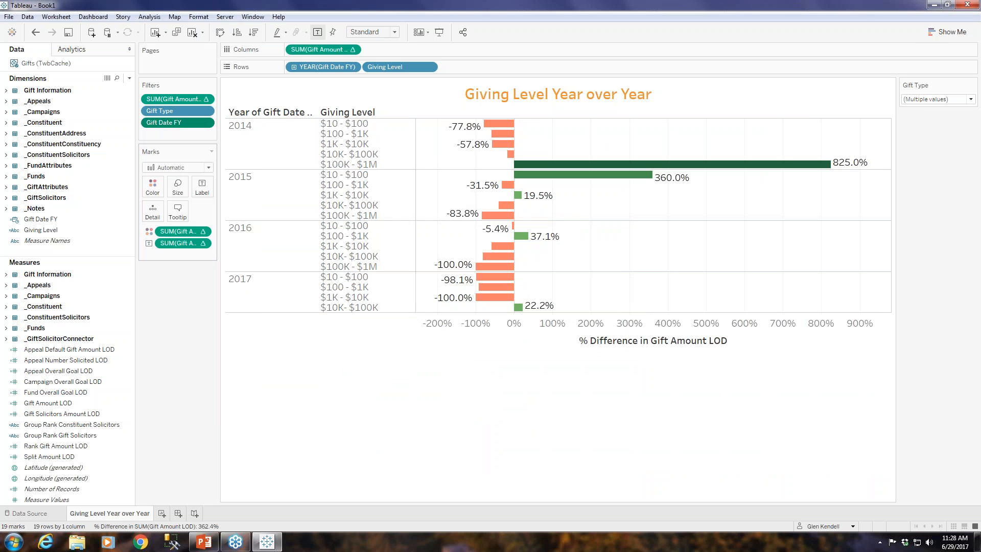
{"action": "left_click", "coordinate": [970, 100]}
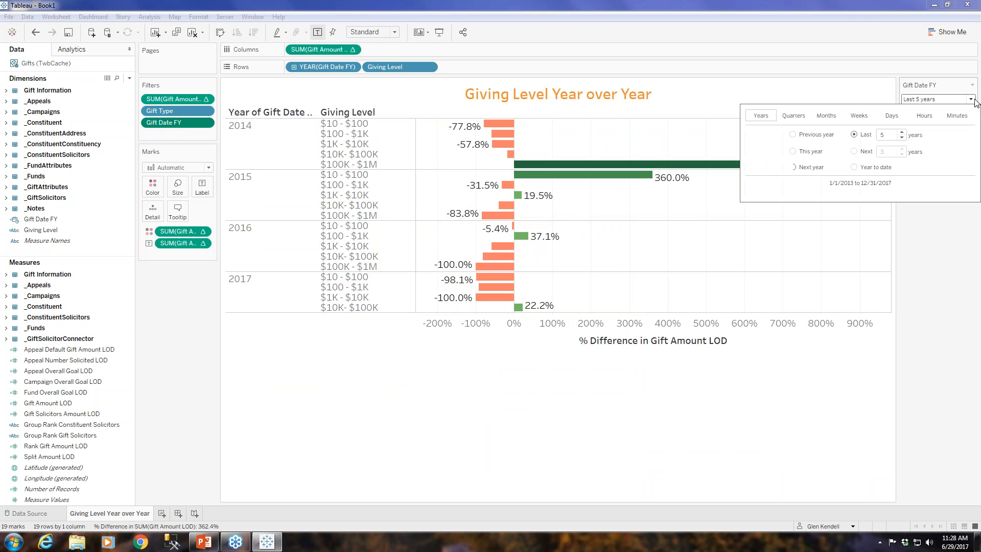
{"action": "left_click", "coordinate": [903, 137]}
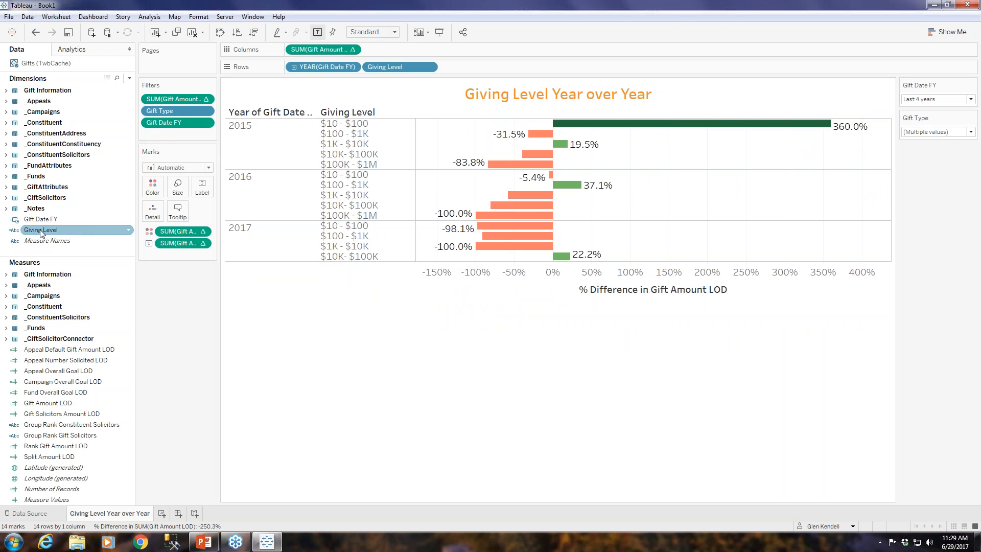
Step: Add a Giving Level filter with all values selected and show it on the worksheet as a Multiple Values (dropdown) control
{"action": "left_click_drag", "start_coordinate": [41, 233], "coordinate": [176, 134]}
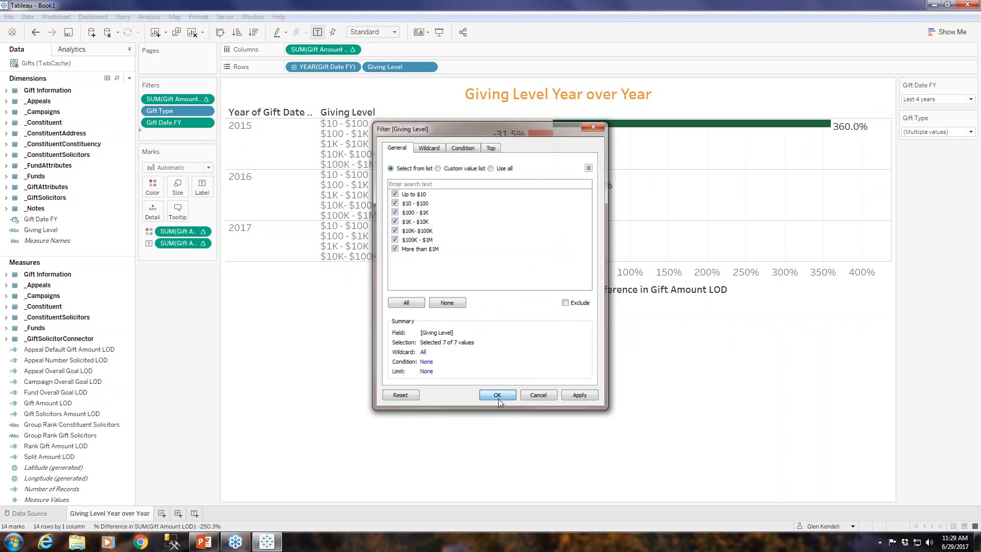
{"action": "left_click", "coordinate": [498, 397]}
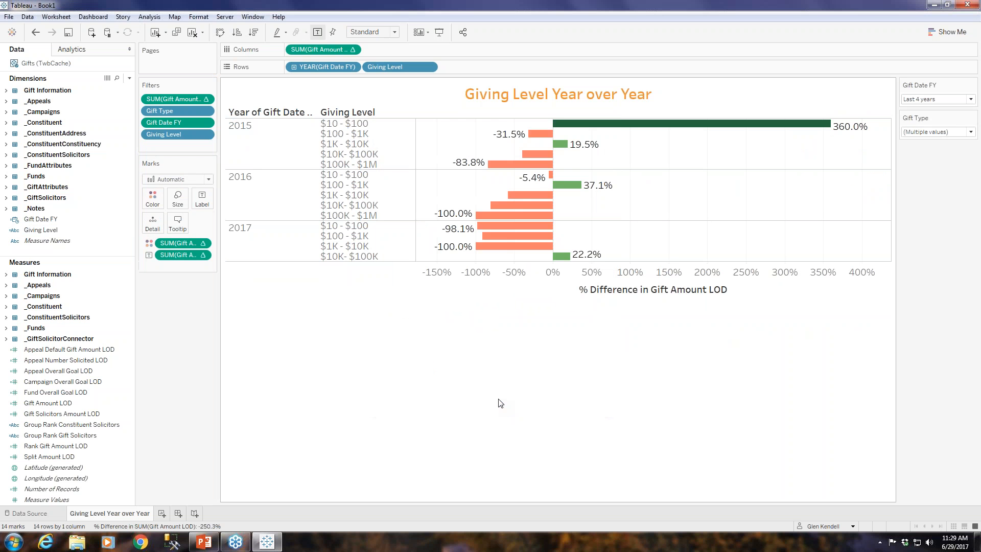
{"action": "left_click", "coordinate": [204, 135]}
{"action": "left_click", "coordinate": [176, 163]}
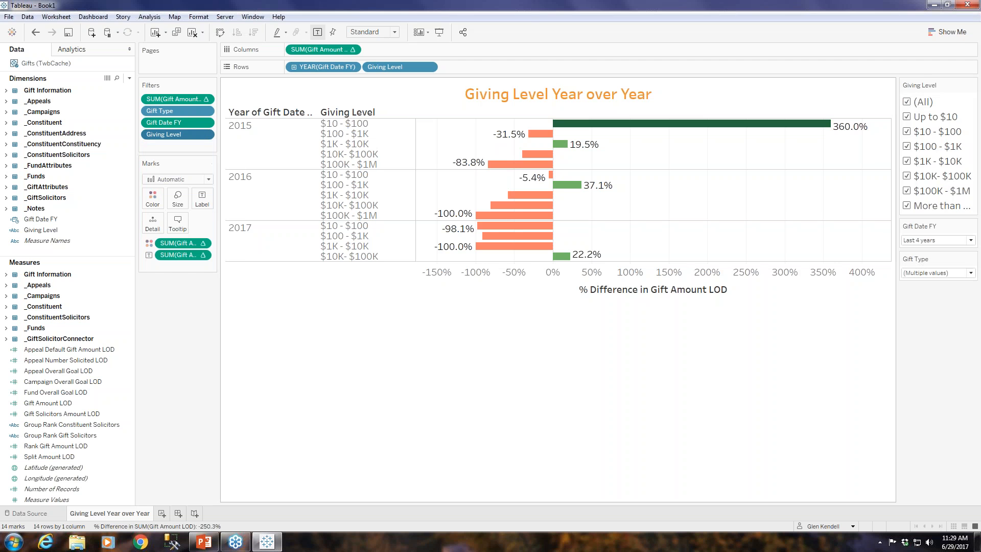
{"action": "left_click", "coordinate": [973, 86]}
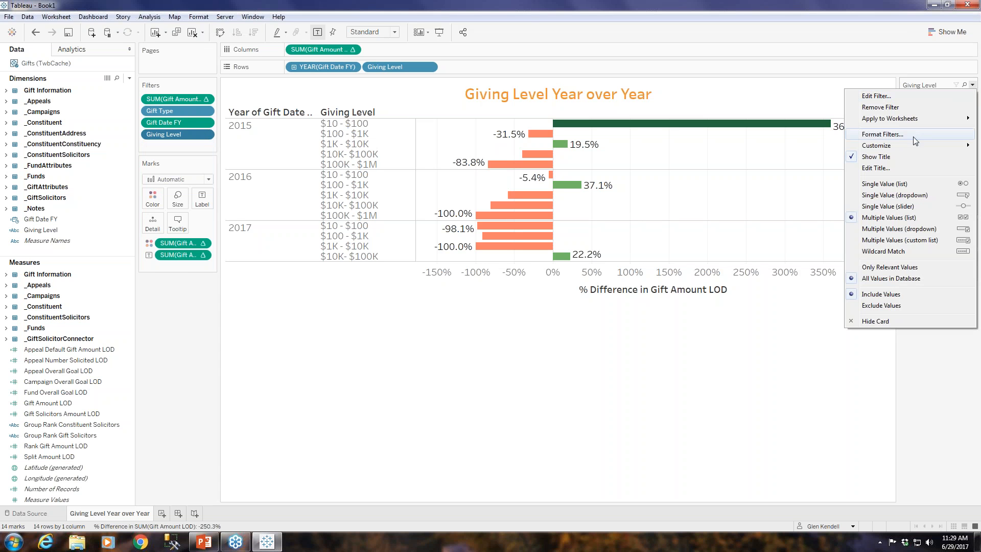
{"action": "left_click", "coordinate": [894, 233]}
Step: Limit the Giving Level filter to gifts up to $1K by excluding $1K - $10K, $10K - $100K, $100K - $1M, and More than $1M
{"action": "left_click", "coordinate": [971, 101]}
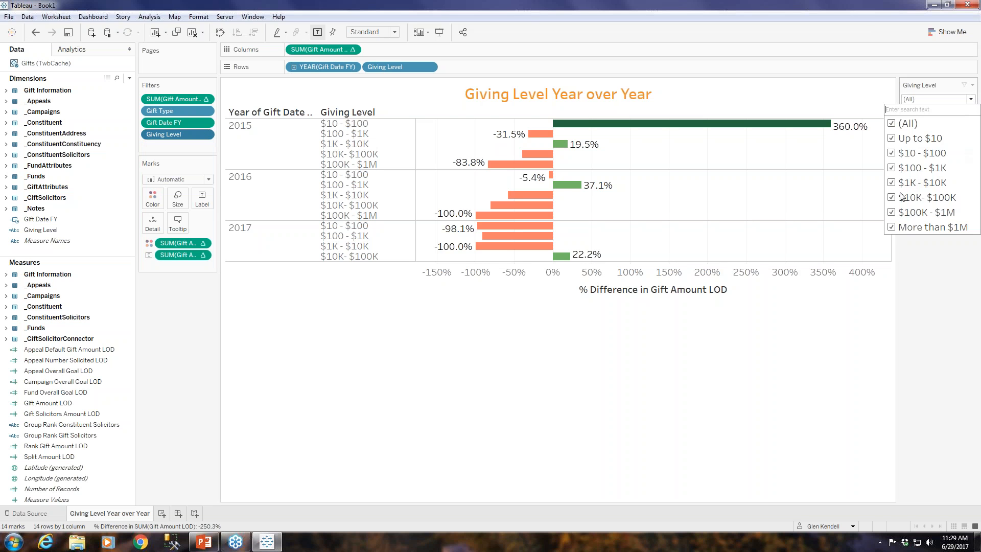
{"action": "left_click", "coordinate": [891, 212]}
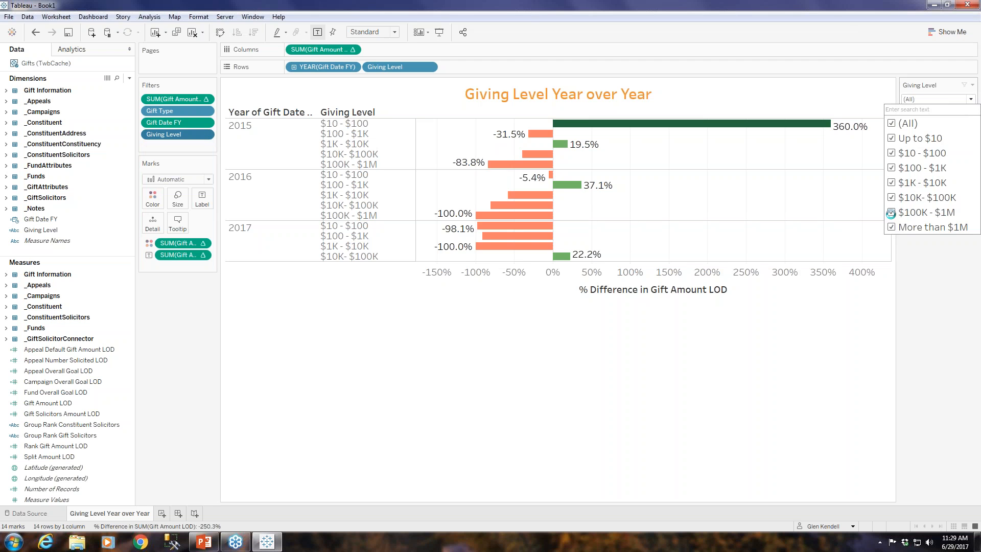
{"action": "left_click", "coordinate": [891, 184]}
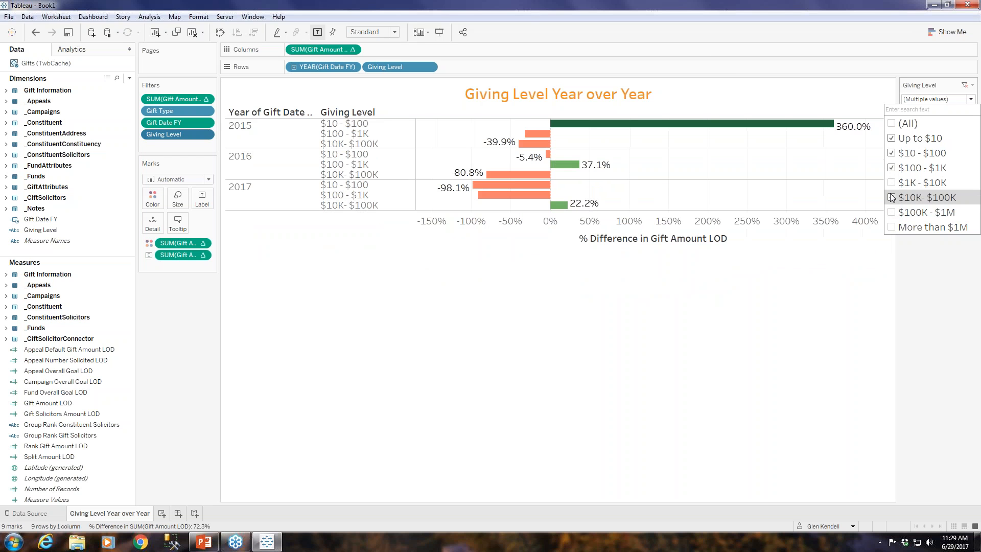
{"action": "left_click", "coordinate": [892, 197]}
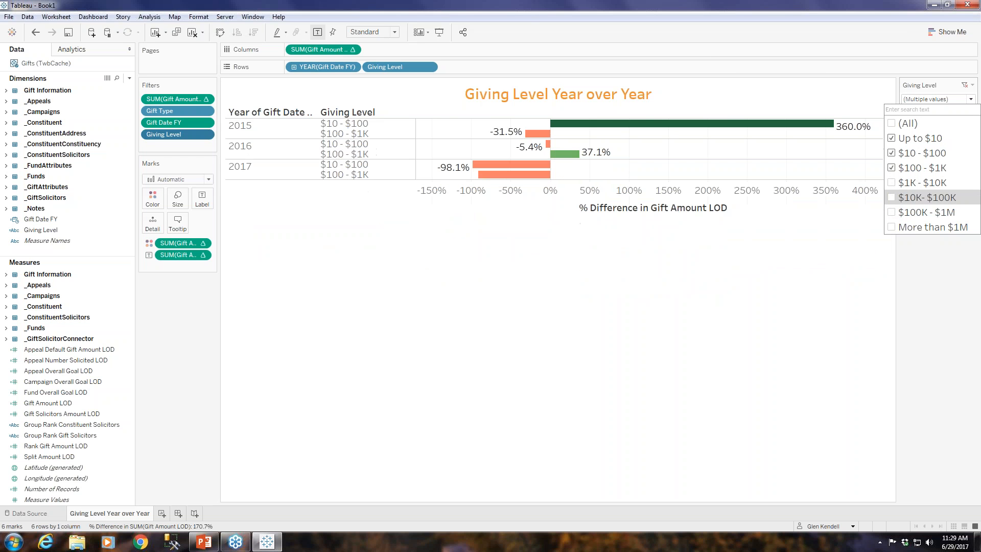
{"action": "left_click", "coordinate": [947, 259]}
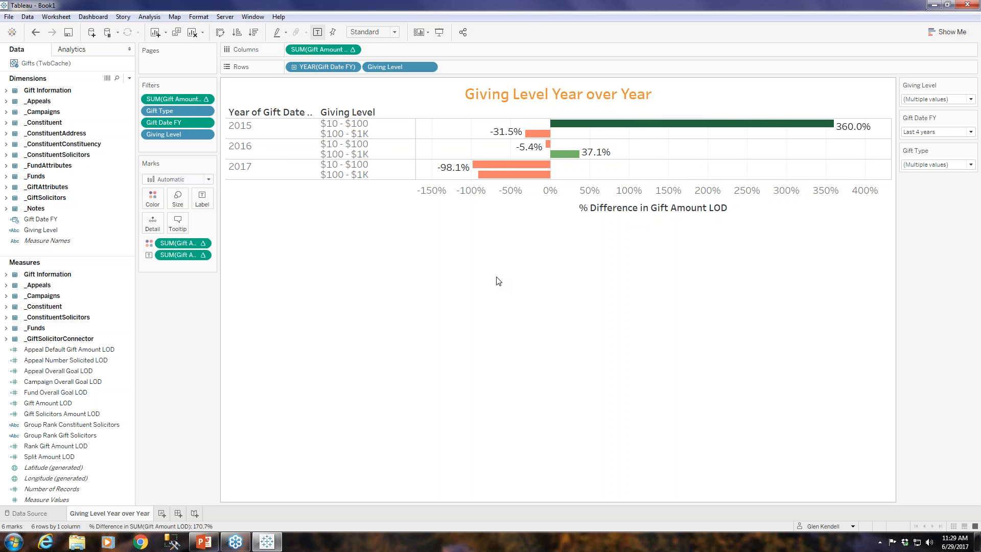
Step: Switch the Giving Level filter to include only the levels from $1K - $10K through More than $1M
{"action": "left_click", "coordinate": [971, 100]}
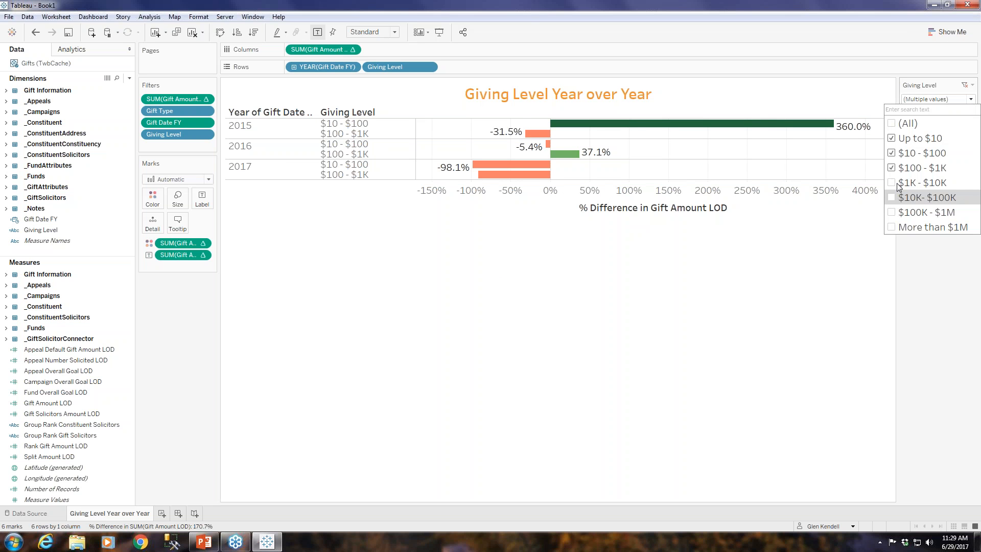
{"action": "left_click", "coordinate": [892, 168]}
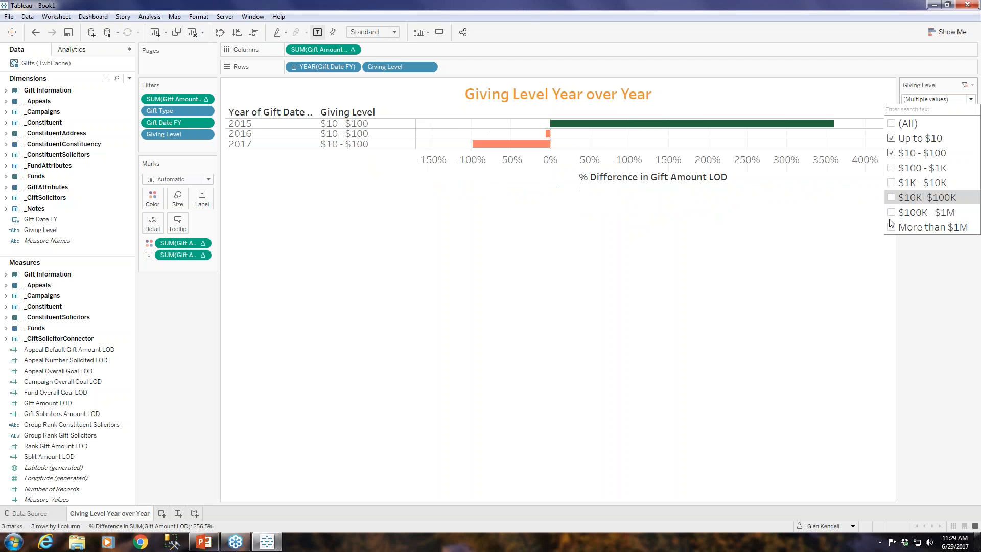
{"action": "left_click", "coordinate": [892, 227]}
{"action": "left_click", "coordinate": [892, 212]}
{"action": "left_click", "coordinate": [892, 197]}
{"action": "left_click", "coordinate": [893, 183]}
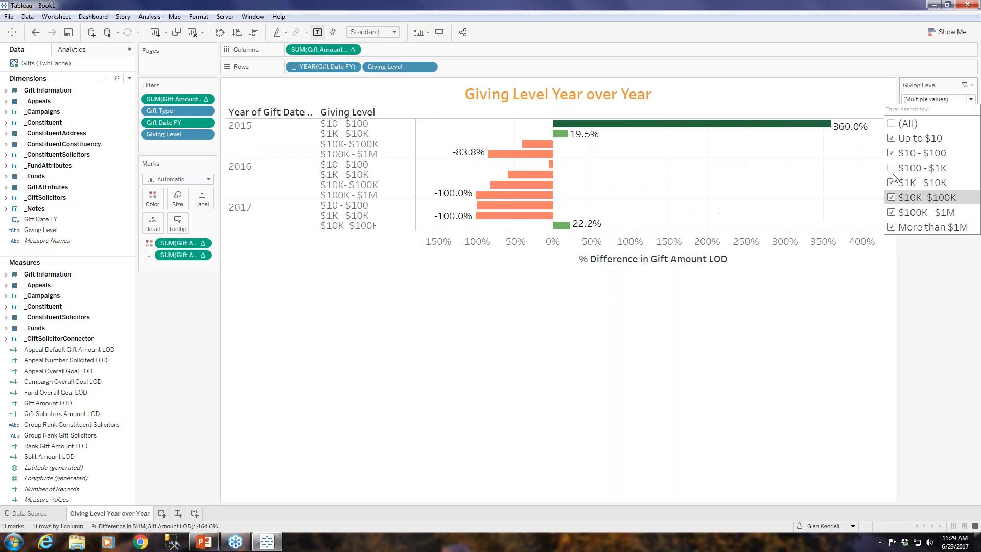
{"action": "left_click", "coordinate": [892, 138]}
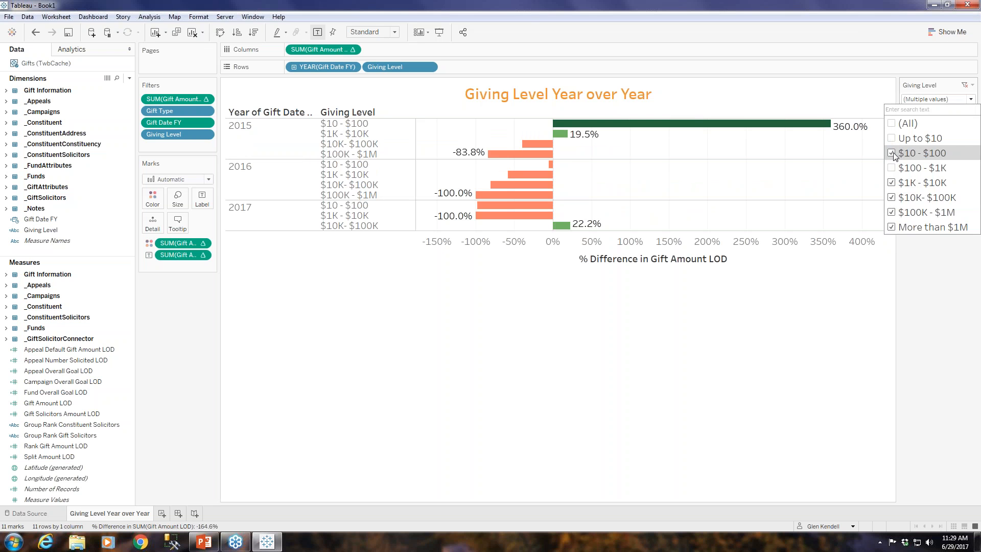
{"action": "left_click", "coordinate": [892, 153]}
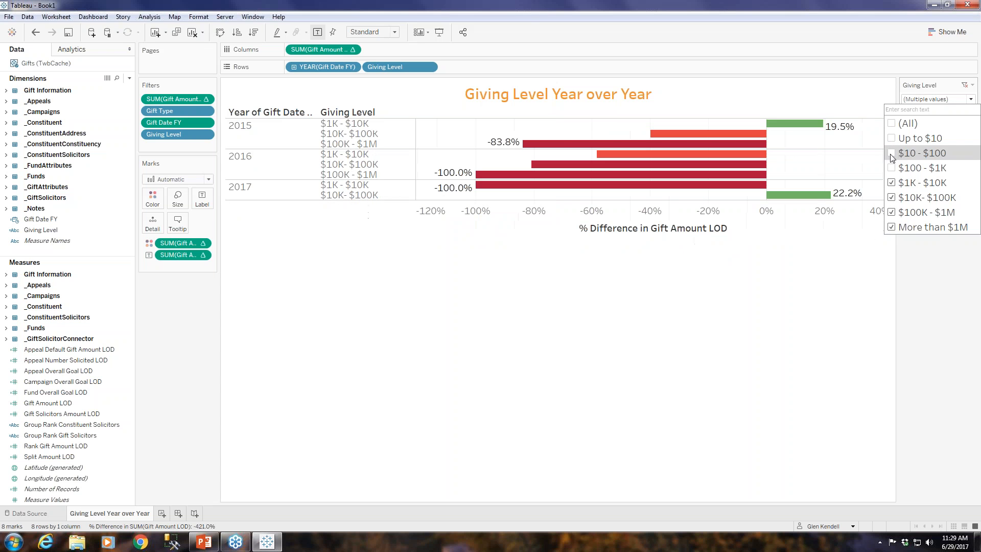
{"action": "left_click", "coordinate": [874, 99]}
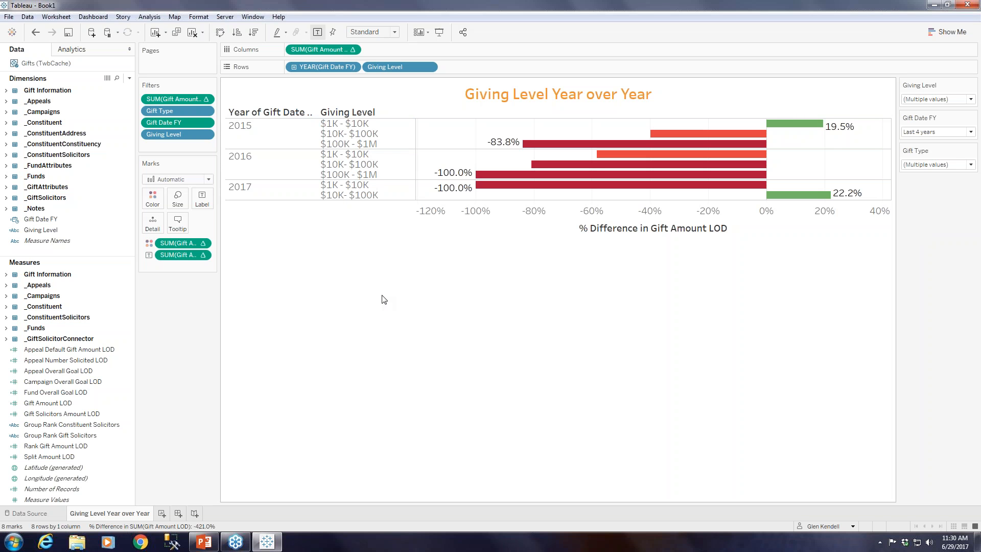
{"action": "right_click", "coordinate": [293, 113]}
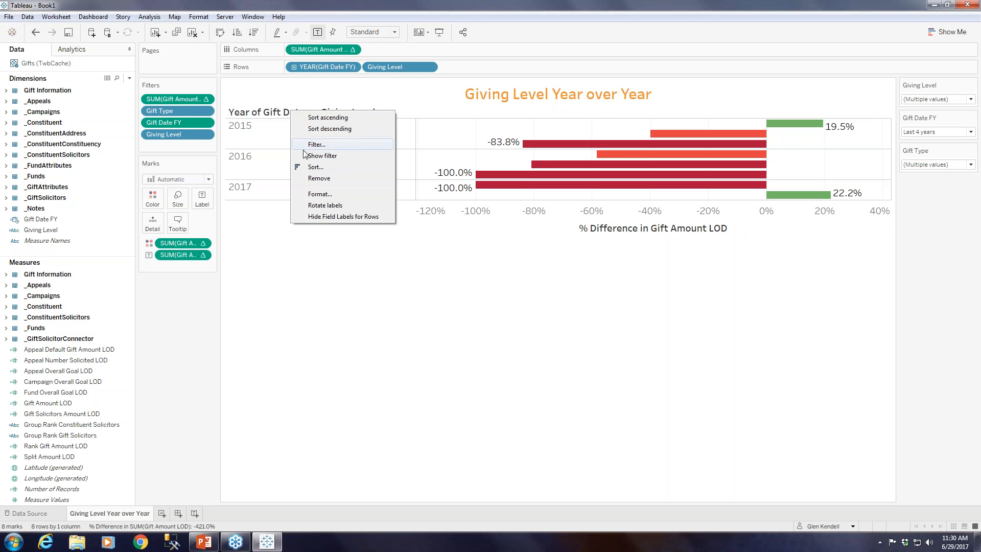
{"action": "left_click", "coordinate": [317, 179]}
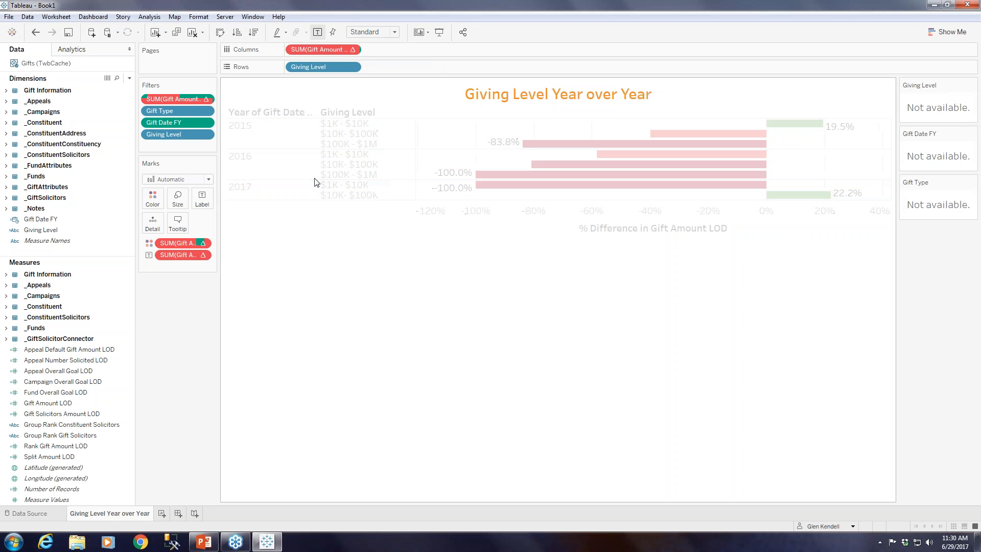
{"action": "left_click", "coordinate": [35, 32]}
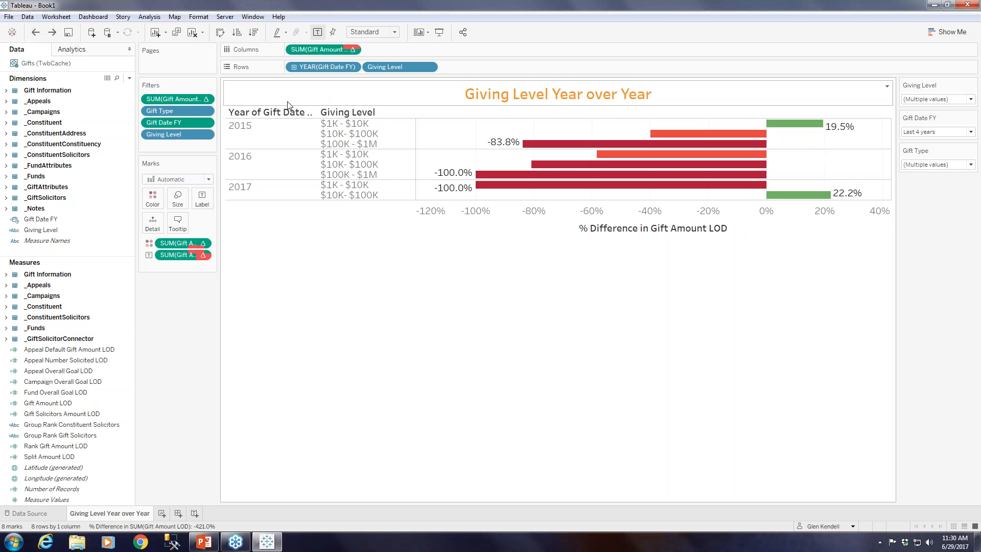
Step: Hide the field labels for rows above the fiscal year and giving level headers
{"action": "right_click", "coordinate": [275, 113]}
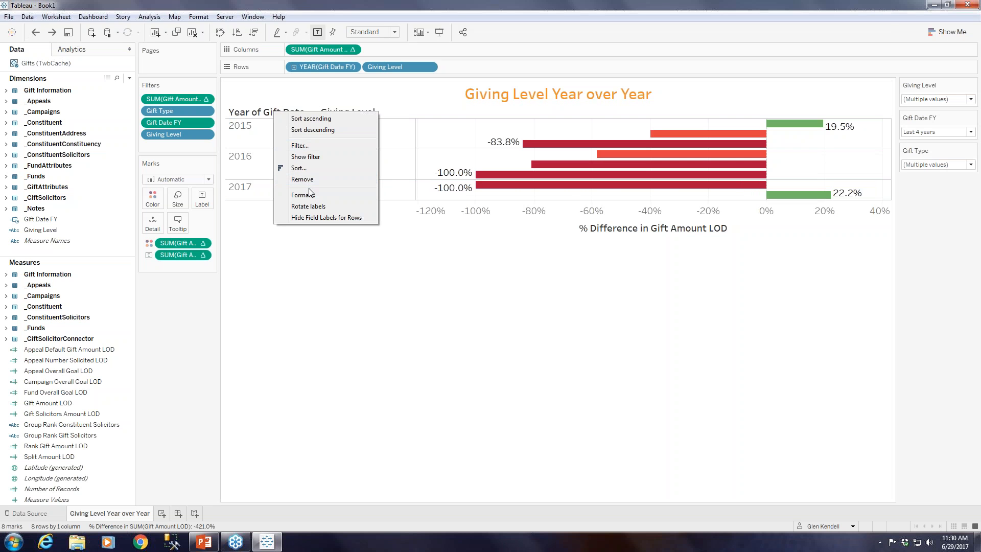
{"action": "left_click", "coordinate": [322, 217]}
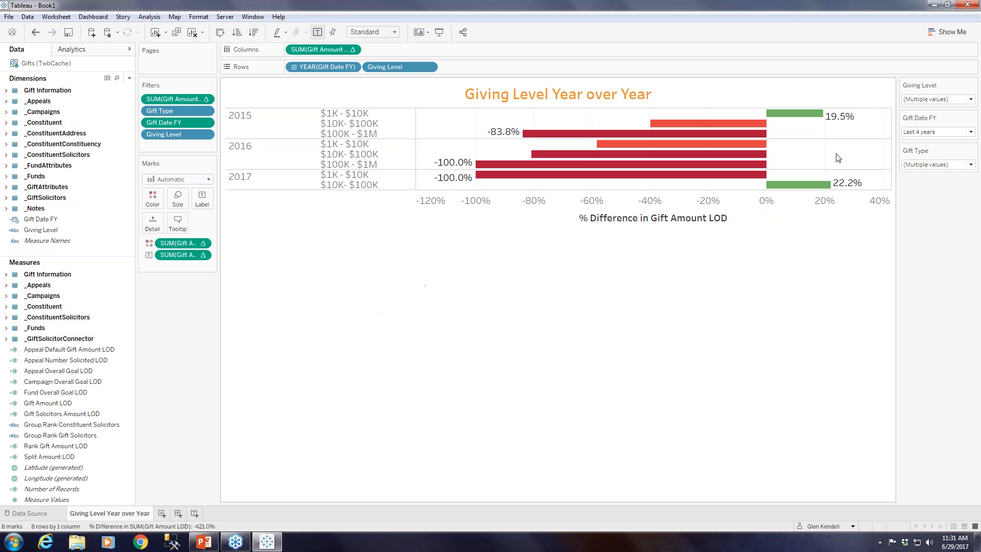
Step: Include all values in the Giving Level filter and set the Gift Date FY filter to the last 5 years
{"action": "left_click", "coordinate": [972, 100]}
{"action": "left_click", "coordinate": [892, 123]}
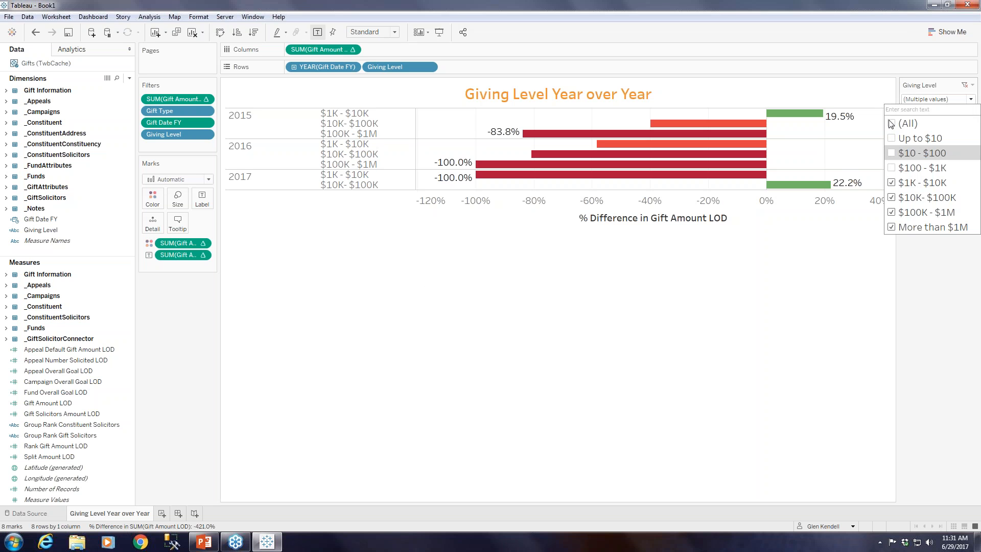
{"action": "left_click", "coordinate": [885, 92]}
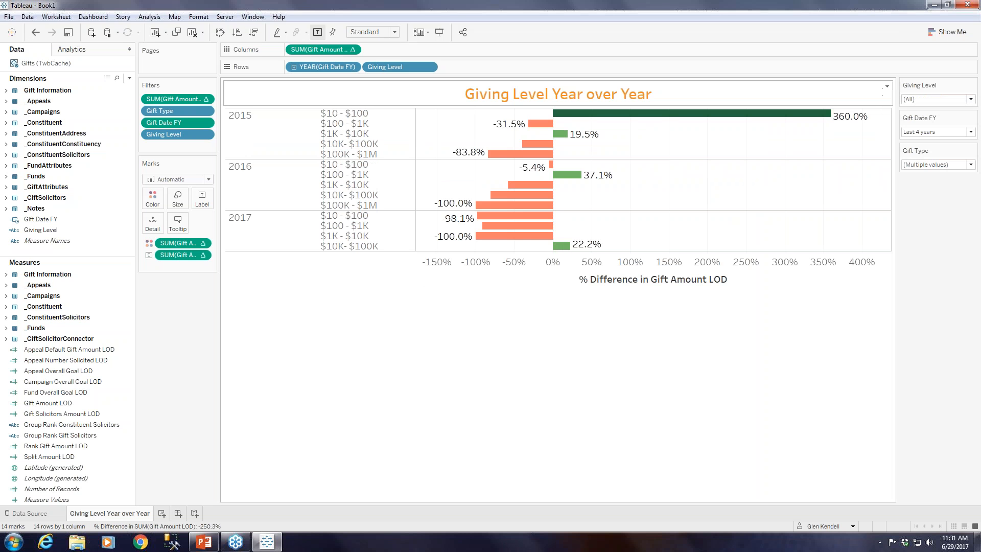
{"action": "left_click", "coordinate": [970, 132]}
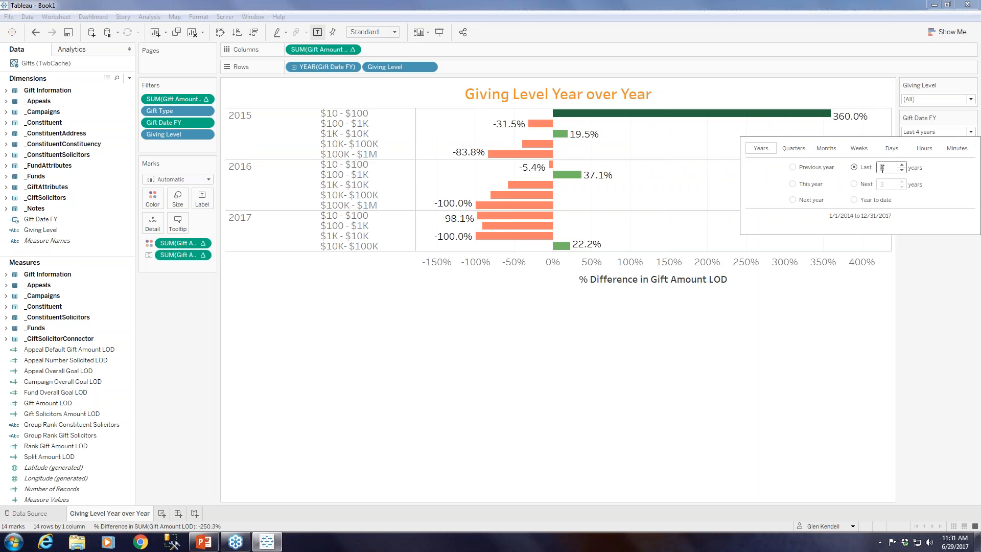
{"action": "type", "text": "5"}
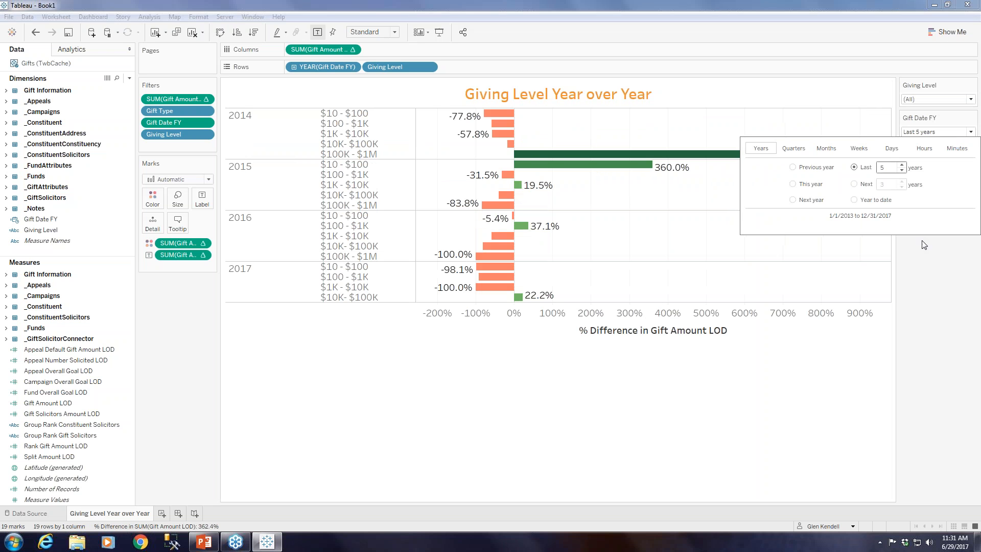
{"action": "left_click", "coordinate": [588, 239]}
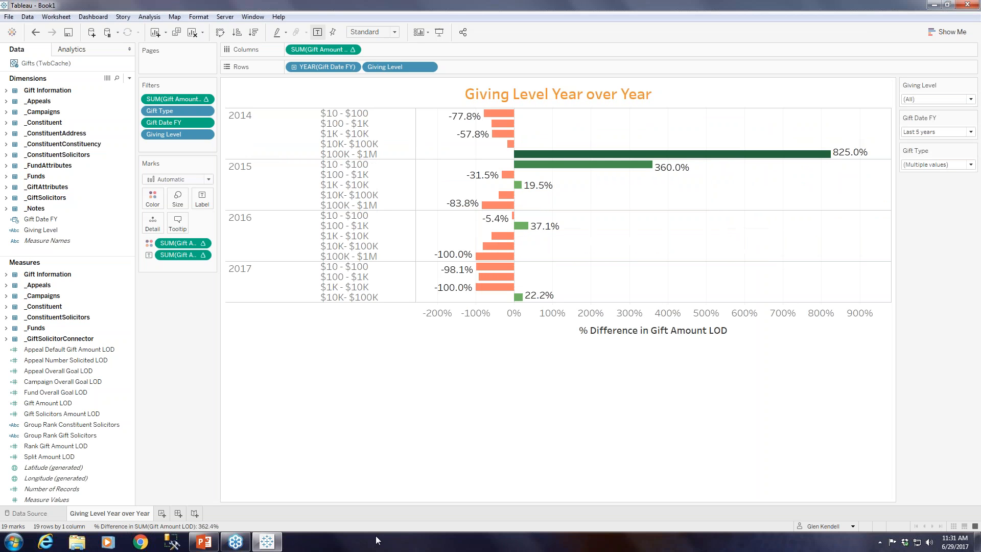